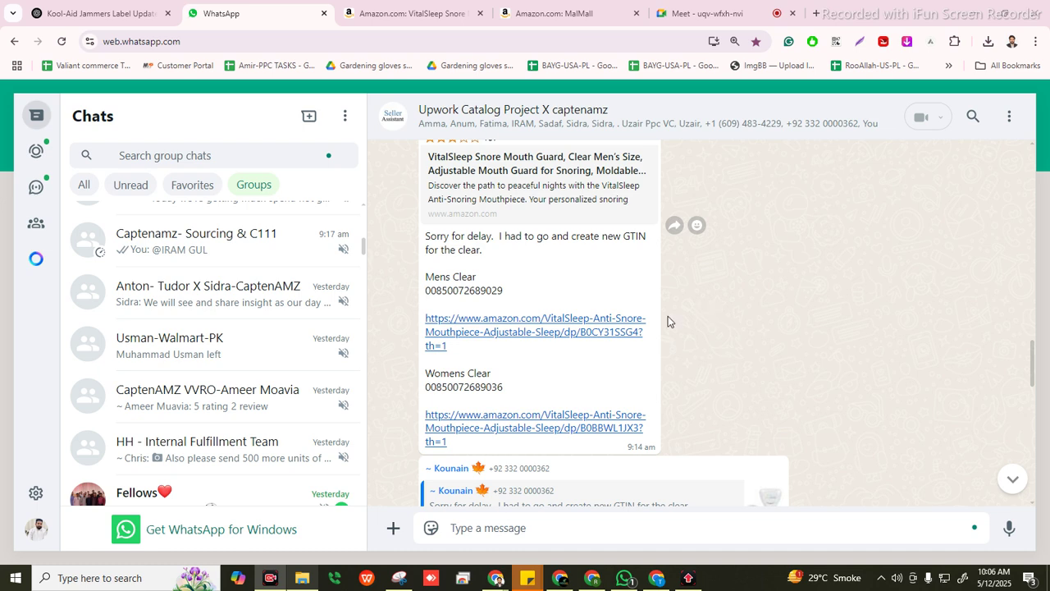
Review the men's clear VitalSleep Amazon listing and the Mens Clear and Womens Clear GTINs in the group chat.
left_click(529, 331)
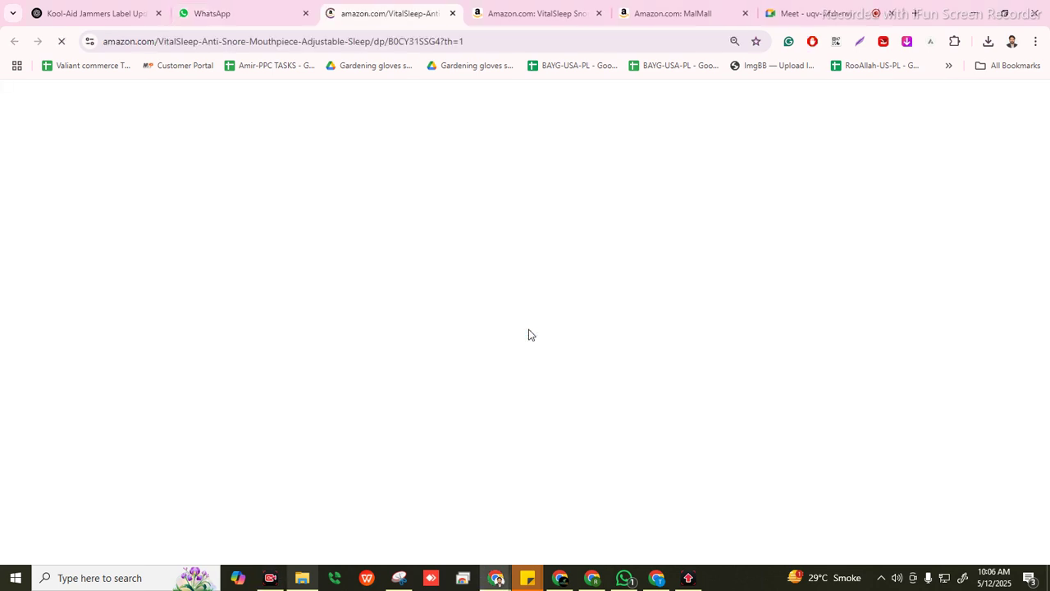
scroll(744, 413, "down", 1)
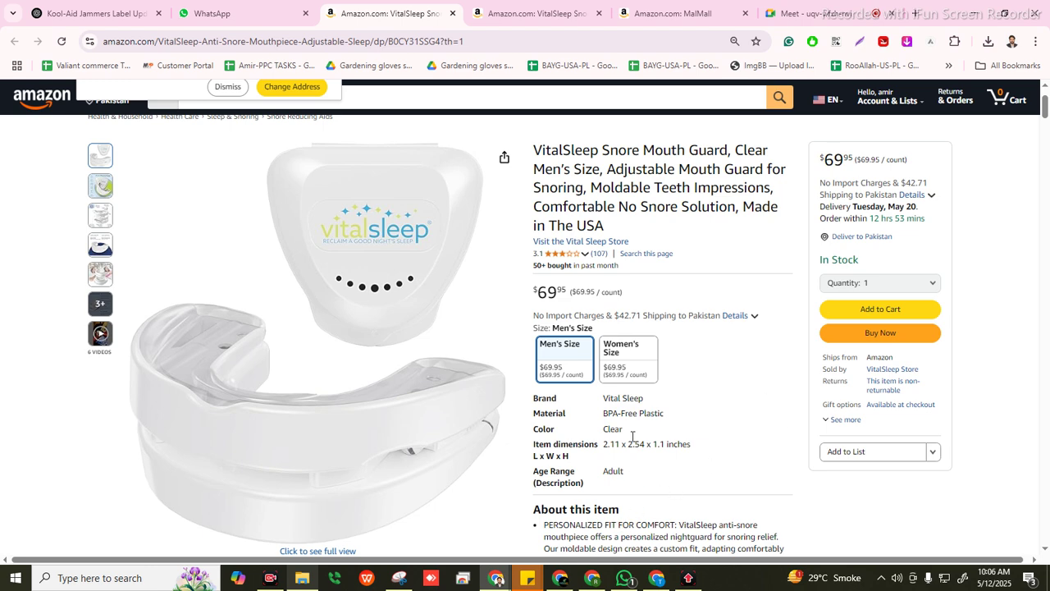
key("ctrl+shift+Tab")
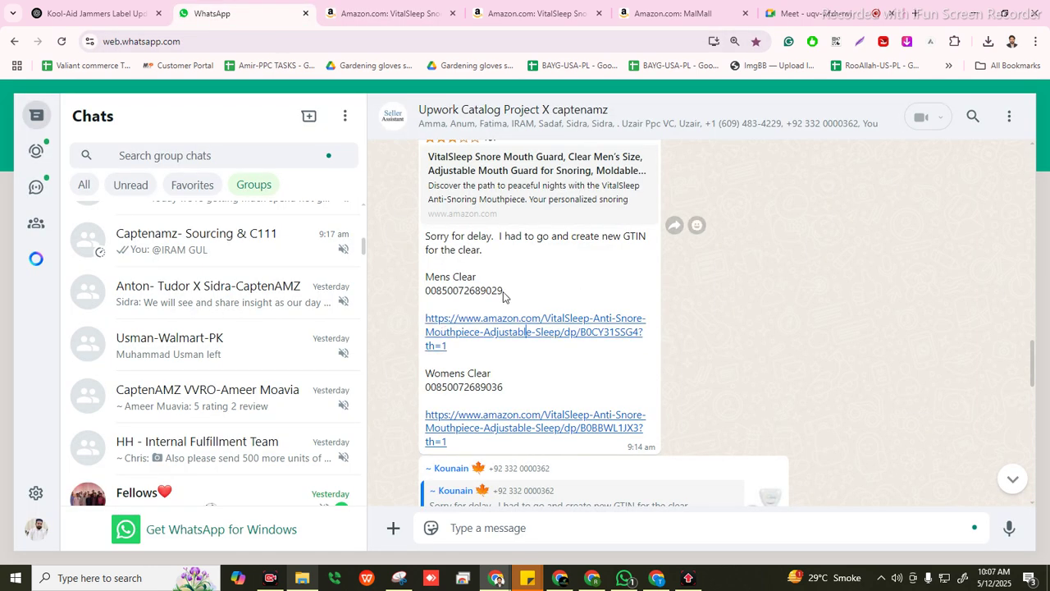
left_click_drag(504, 292, 427, 280)
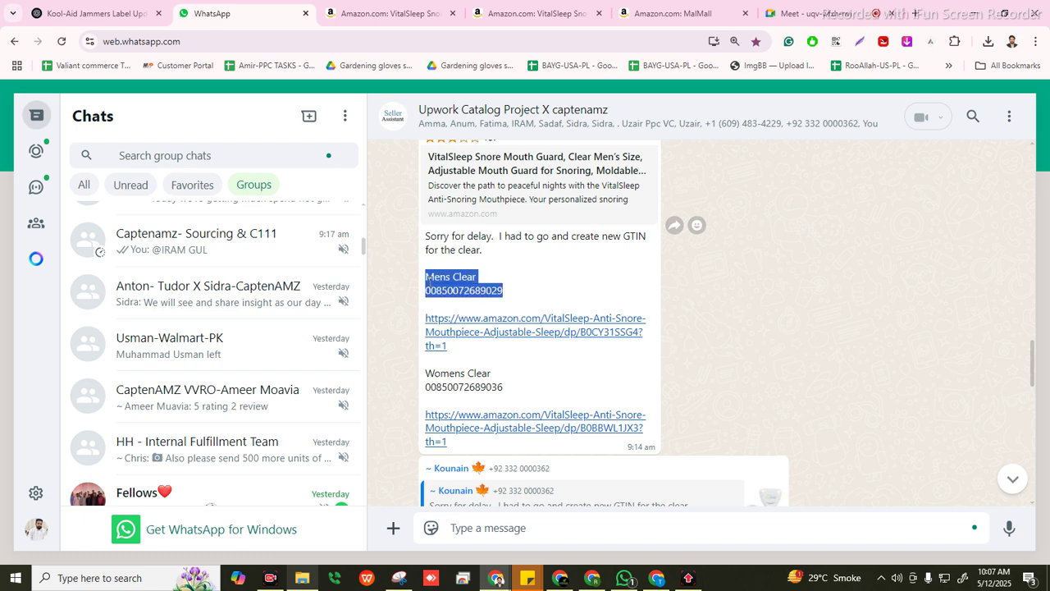
left_click_drag(504, 392, 427, 376)
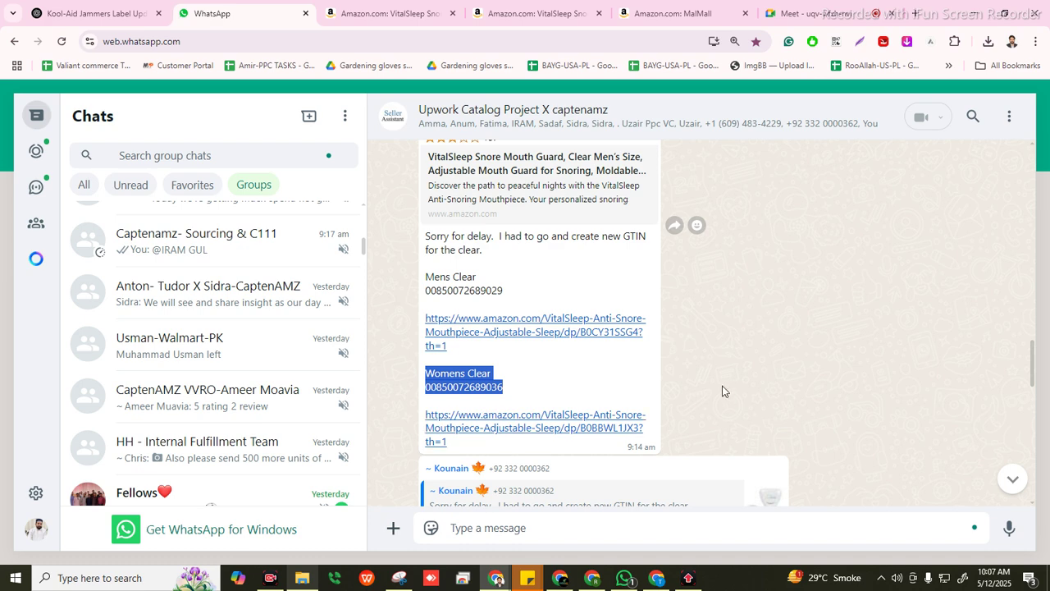
left_click_drag(821, 306, 819, 326)
left_click(826, 306)
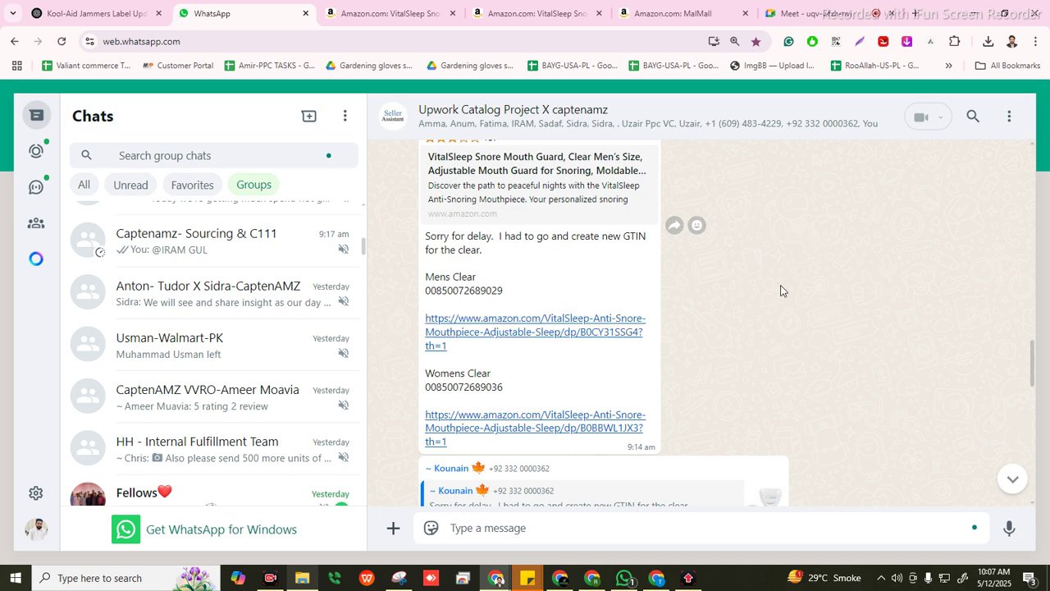
Switch to Walmart Seller Center and start a copy of the catalog item with SKU C-VS-ASM-M-2.0.
left_click(661, 580)
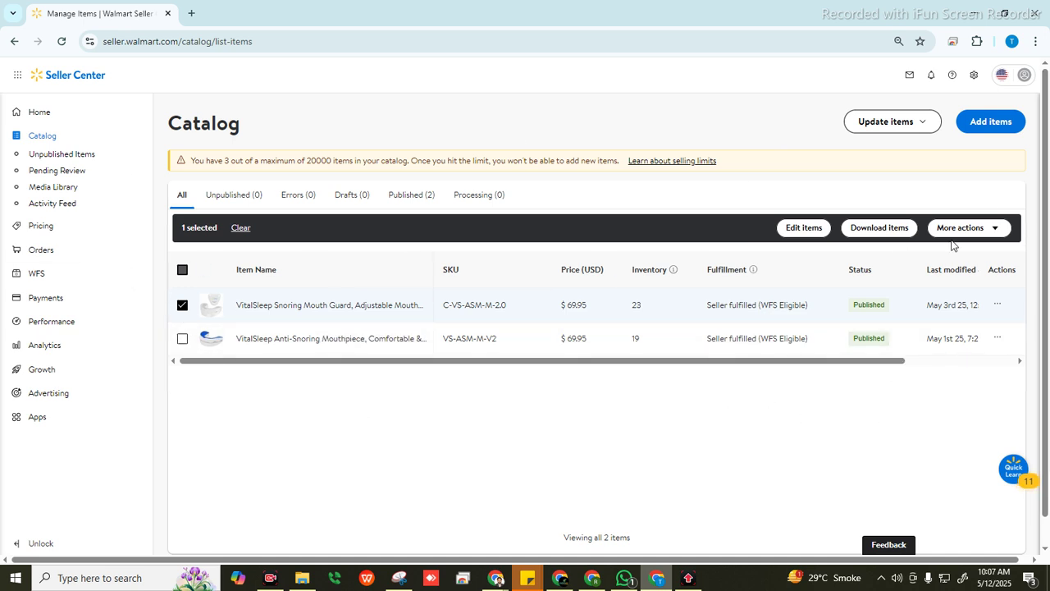
left_click(998, 307)
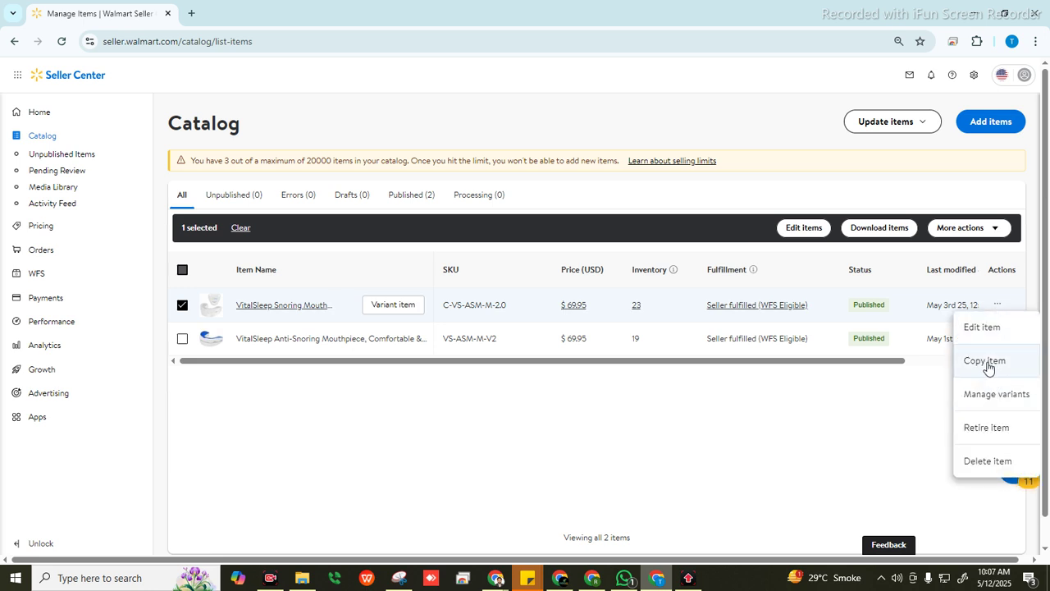
left_click(989, 361)
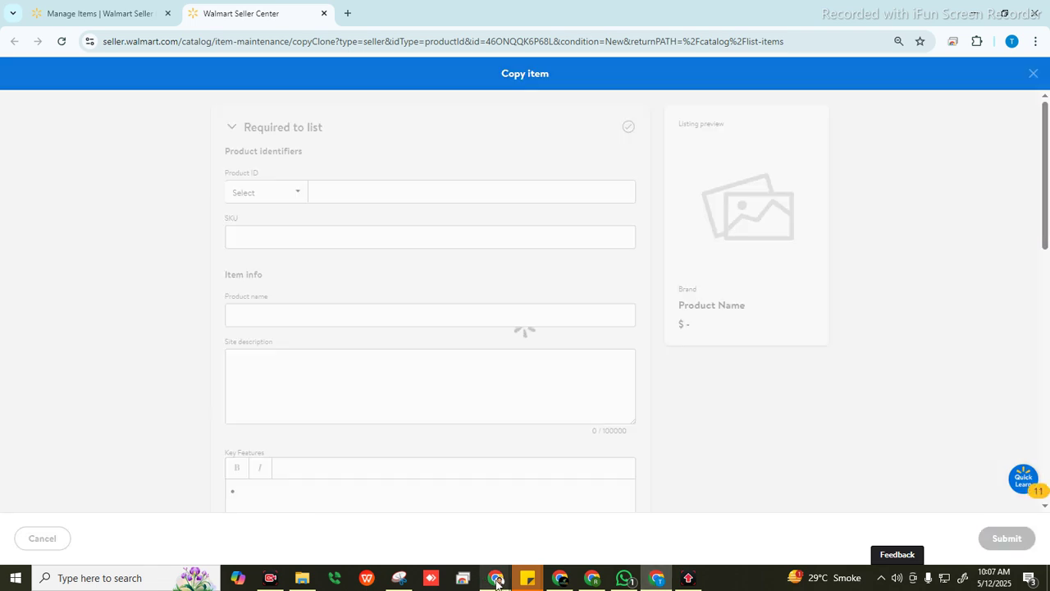
left_click(482, 561)
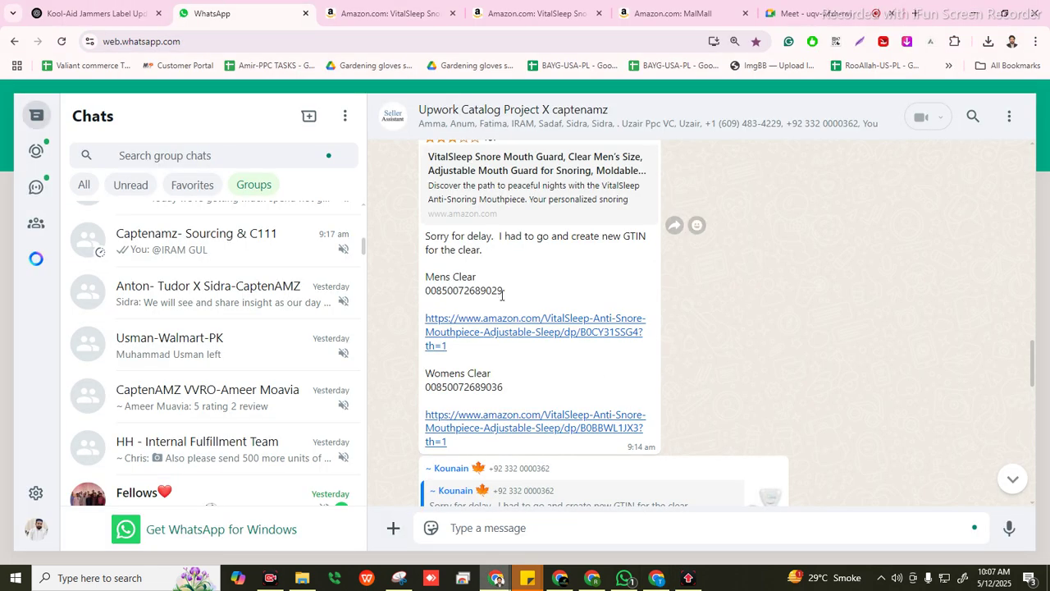
left_click_drag(505, 292, 426, 291)
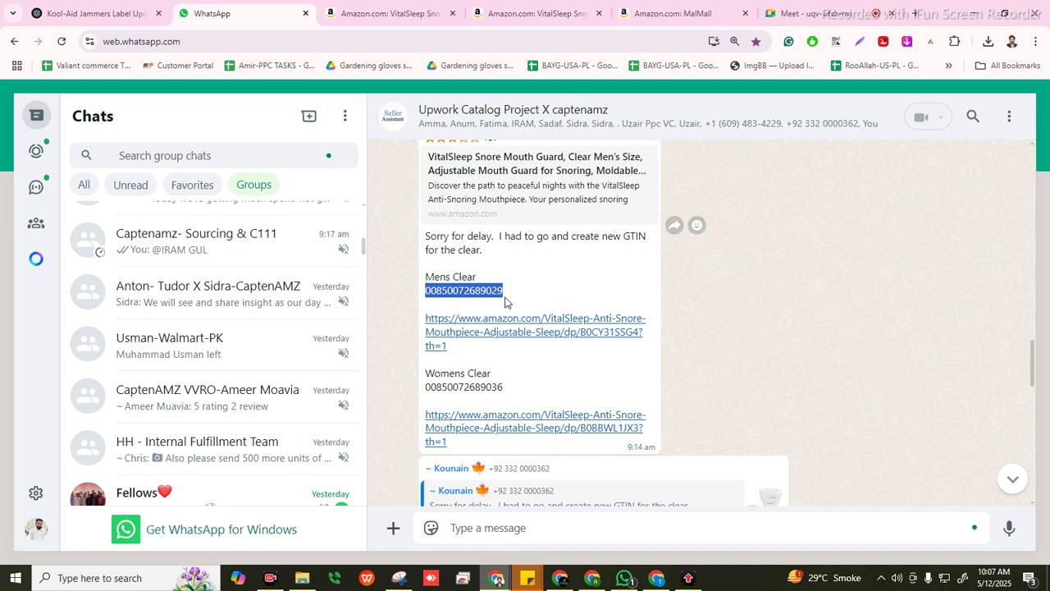
mouse_move(496, 578)
left_click(661, 521)
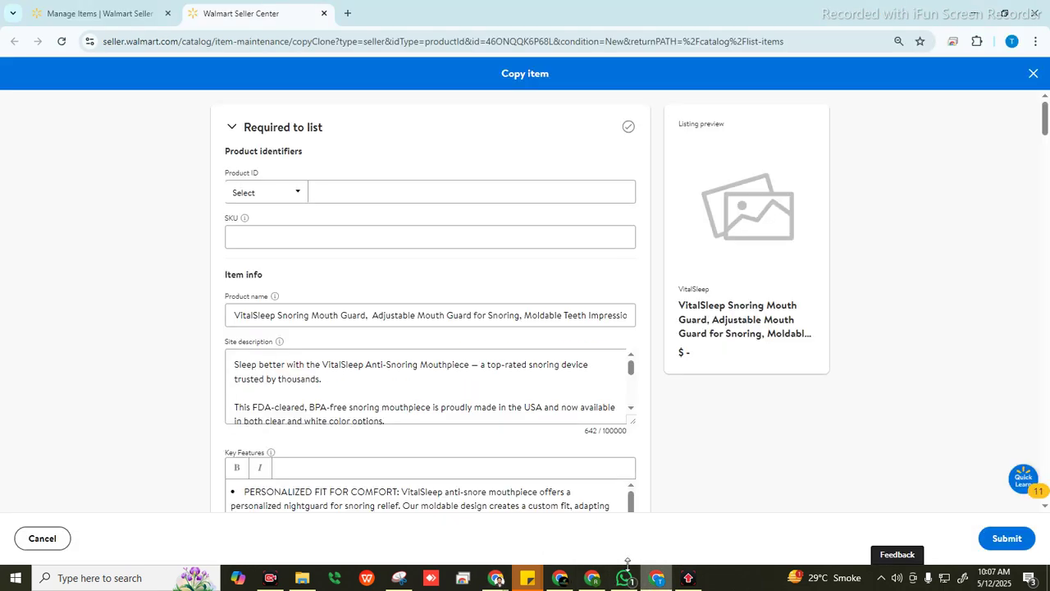
left_click(383, 200)
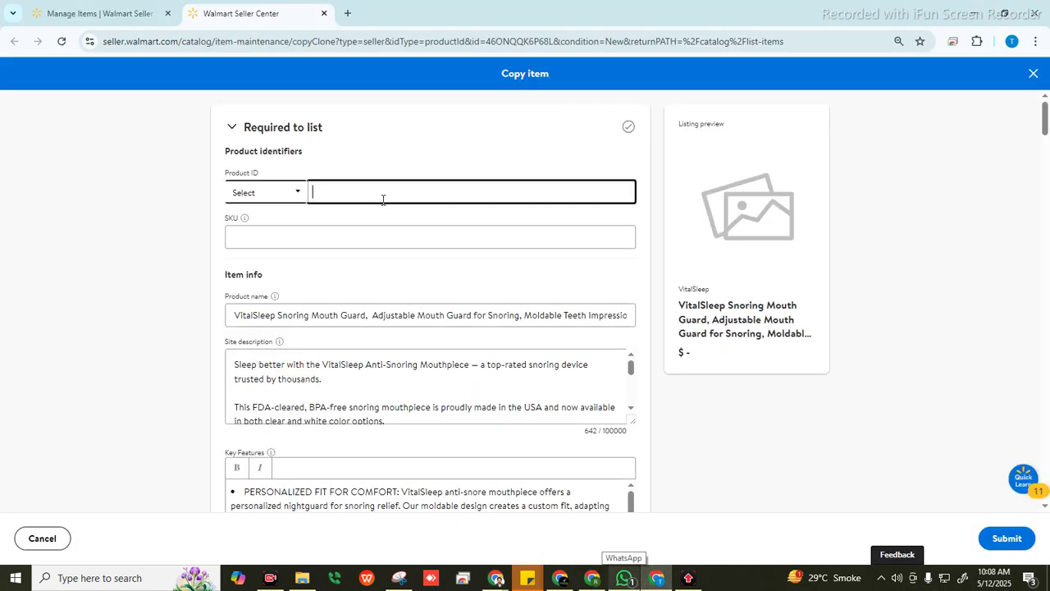
key("ctrl+v")
left_click(279, 195)
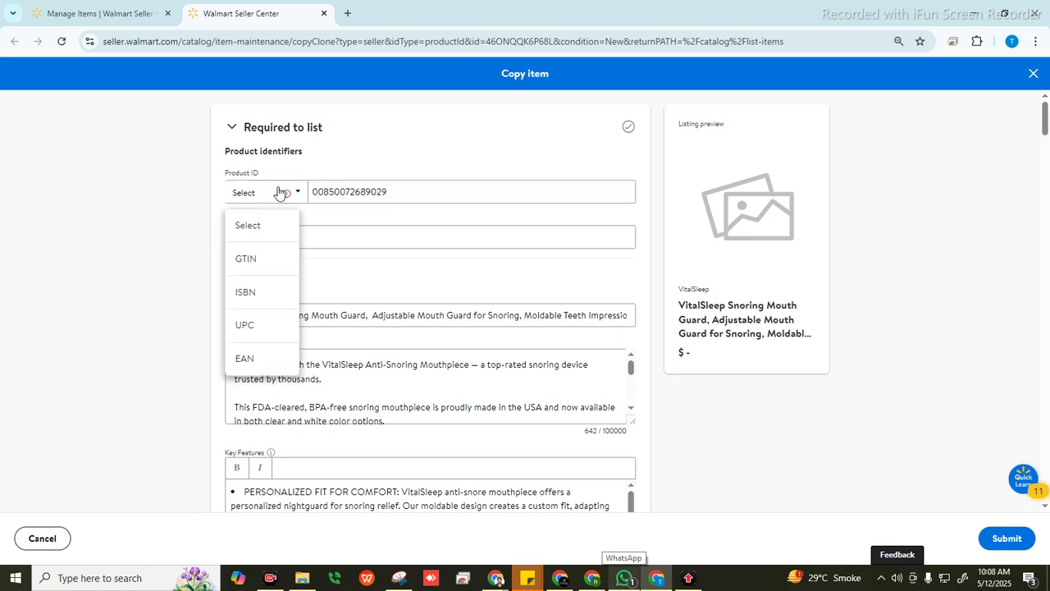
left_click(265, 267)
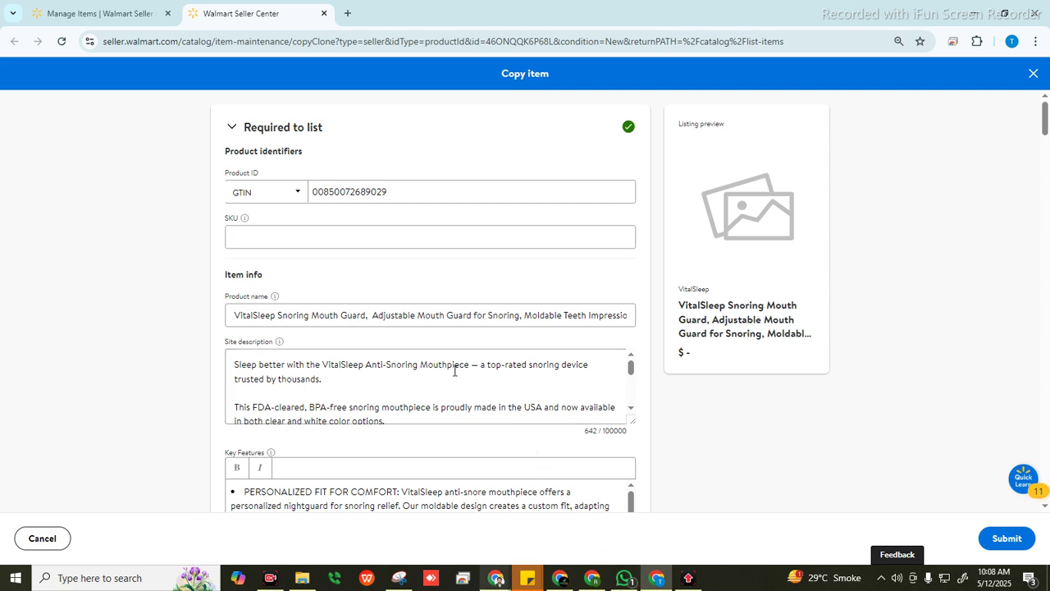
Try to copy the "Mens Clear" label from the group chat for the new item's SKU.
left_click(321, 237)
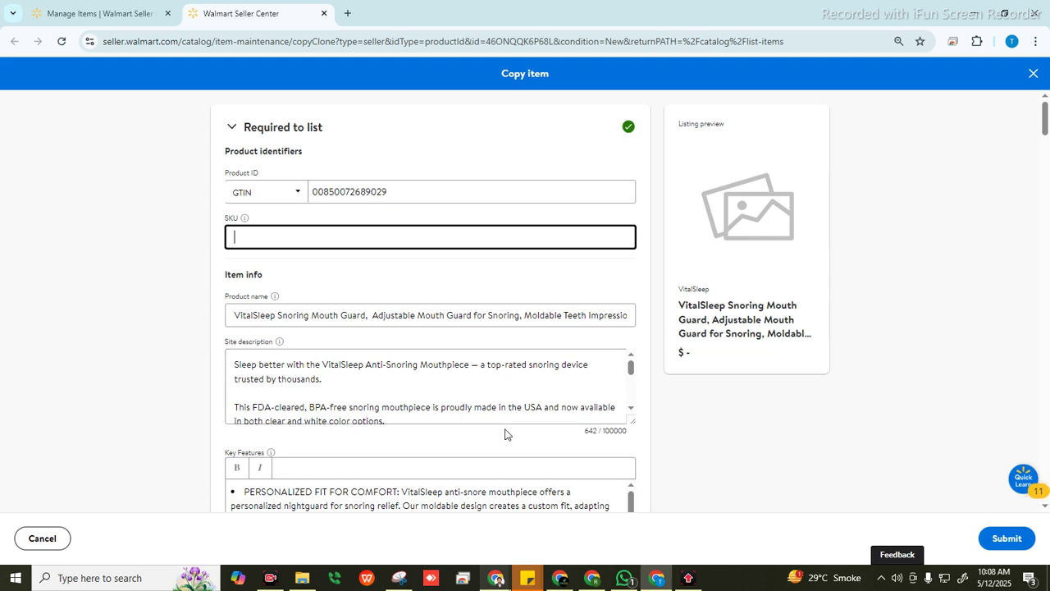
mouse_move(495, 578)
left_click(419, 526)
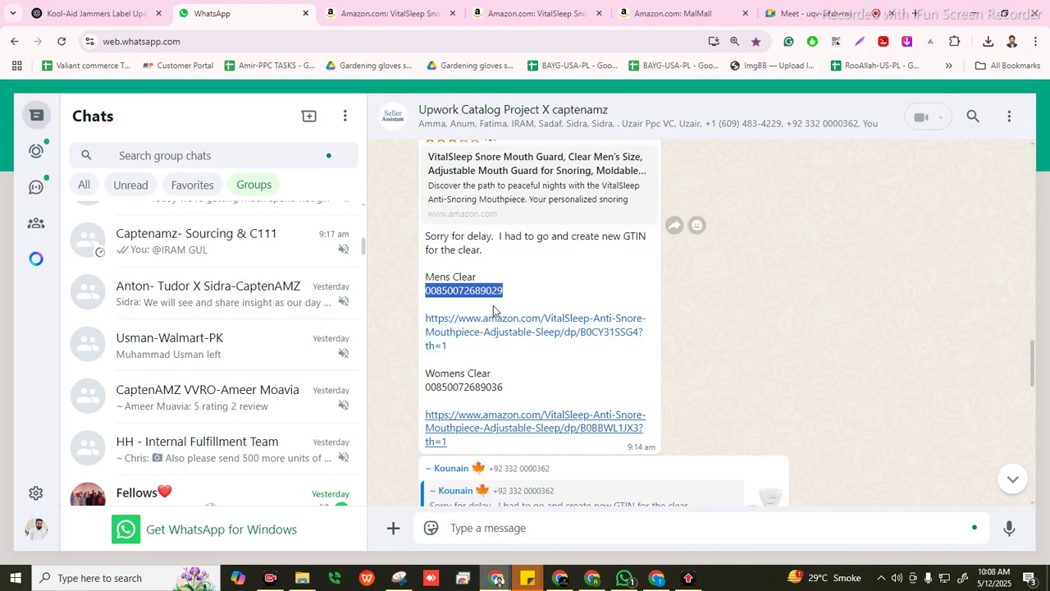
left_click(482, 282)
left_click_drag(478, 278, 416, 282)
double_click(417, 282)
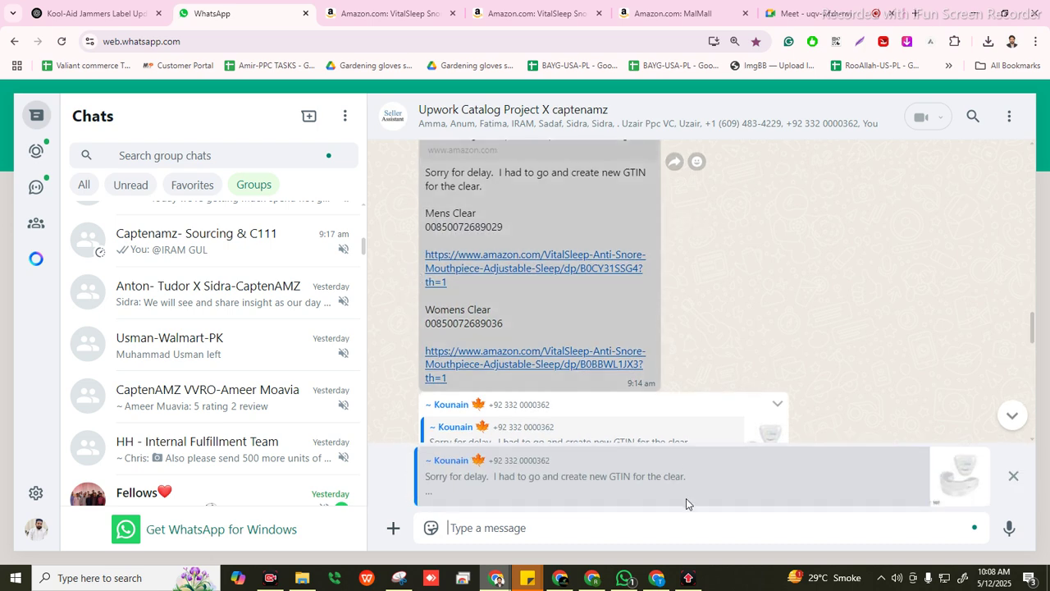
mouse_move(656, 578)
left_click(660, 525)
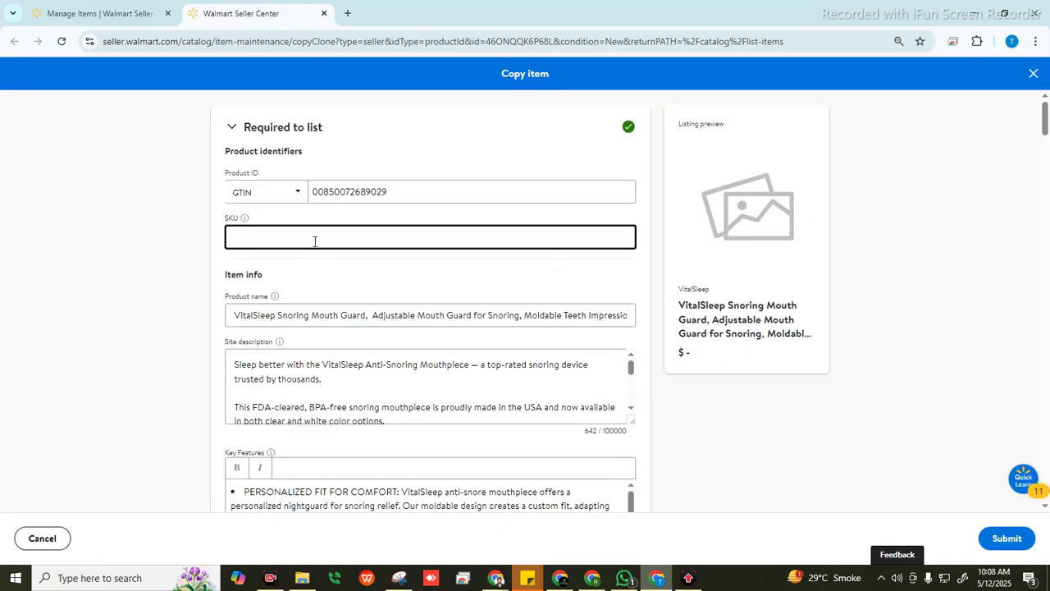
Copy the SKU C-VS-ASM-M-2.0 from the catalog list into the copied item's SKU field.
left_click(109, 10)
left_click_drag(513, 316, 439, 310)
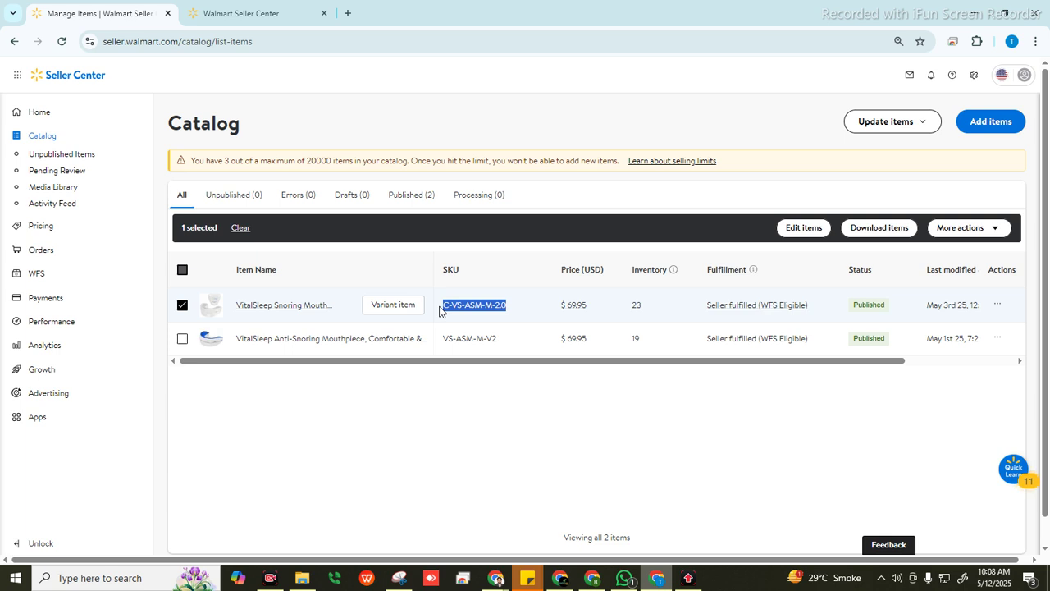
key("ctrl+Tab")
key("ctrl+v")
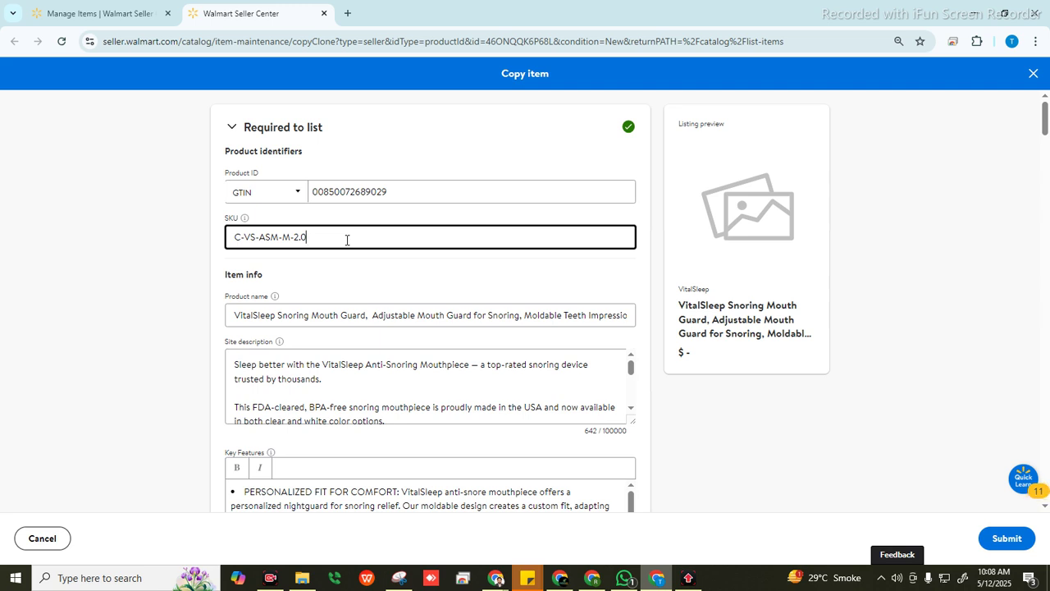
Edit the pasted SKU to read VS-ASM-MENSCLEAR.
key("BackSpace")
key("BackSpace")
key("BackSpace")
key("BackSpace")
key("BackSpace")
key("BackSpace")
type("-MENS")
key("Home")
key("Delete")
key("Delete")
left_click(346, 240)
type("CLEAR")
Open the Mens Clear Amazon listing from the group chat in a new tab alongside the Walmart copy form.
scroll(438, 258, "down", 2)
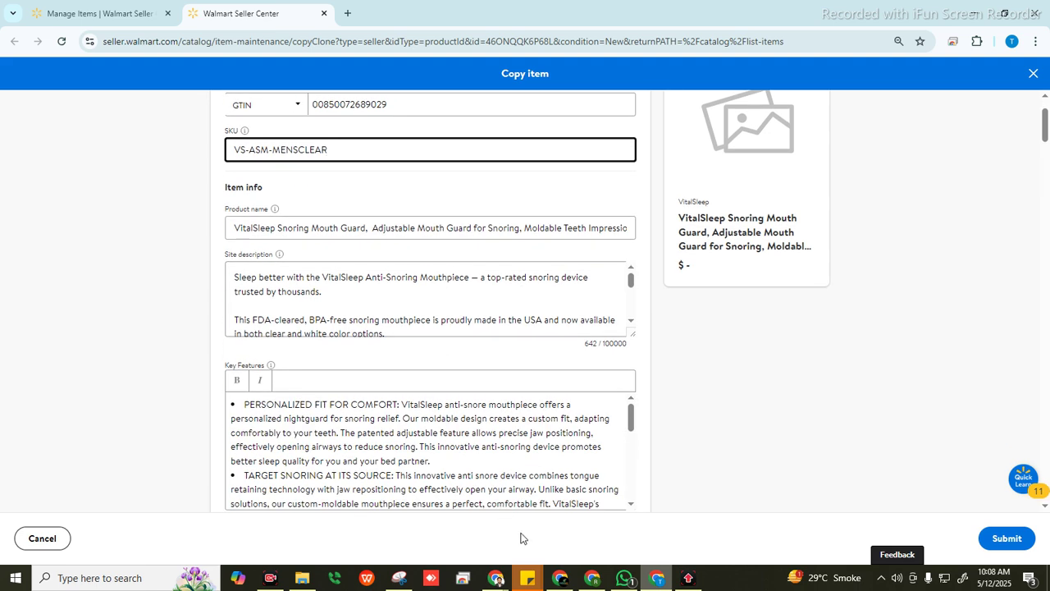
left_click(496, 577)
left_click(422, 519)
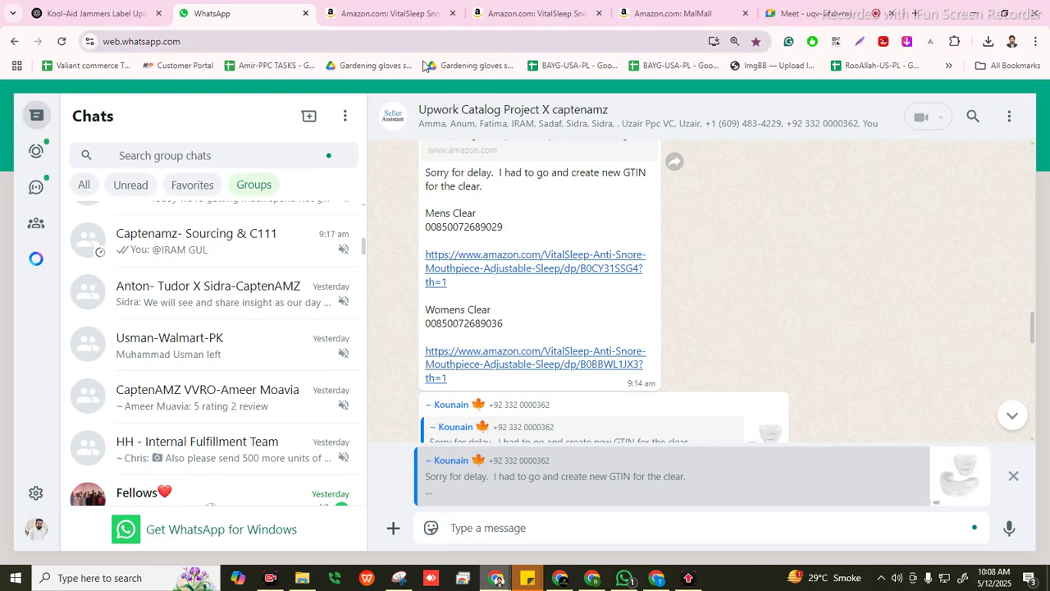
left_click(464, 259)
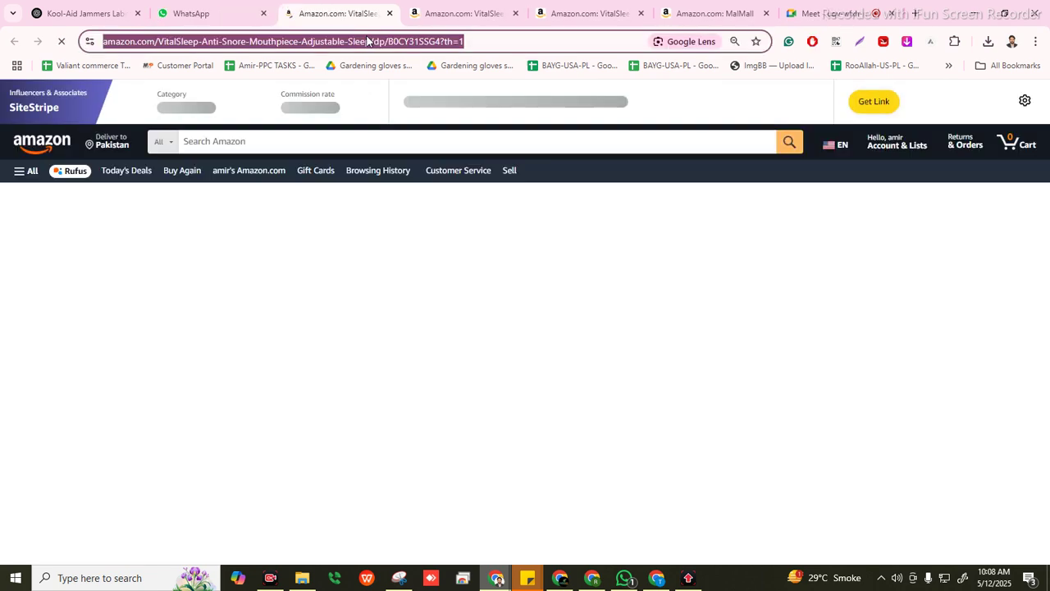
key("alt+Tab")
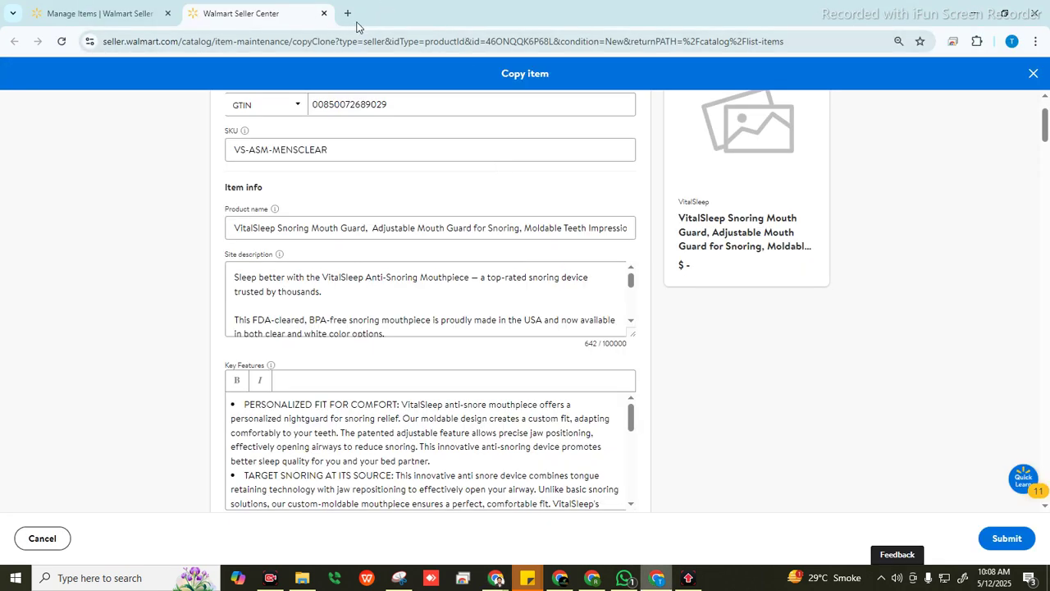
left_click(348, 14)
key("ctrl+v")
key("Return")
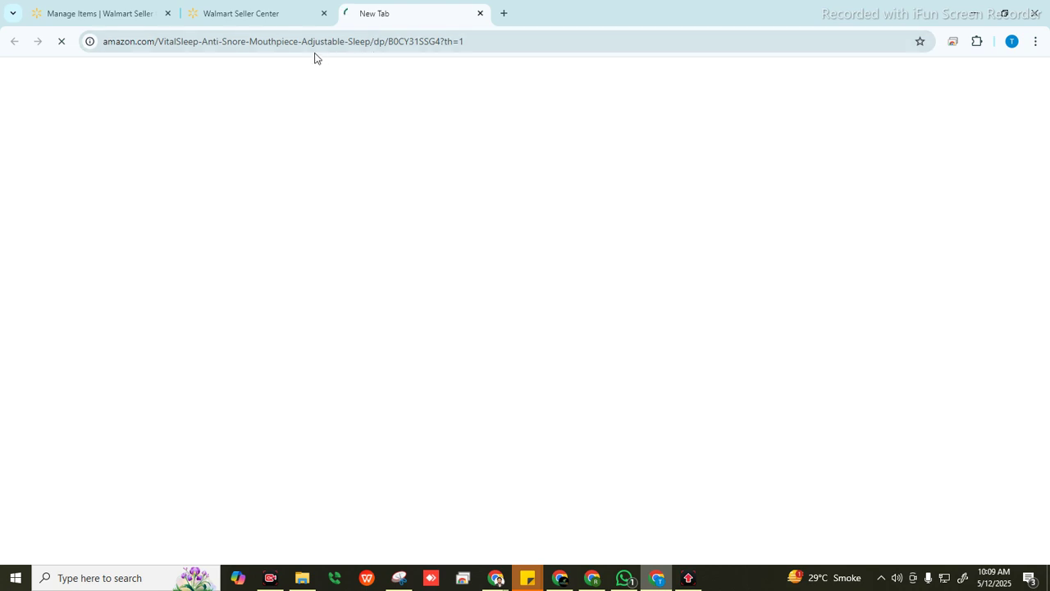
left_click(261, 14)
left_click(407, 15)
left_click(271, 14)
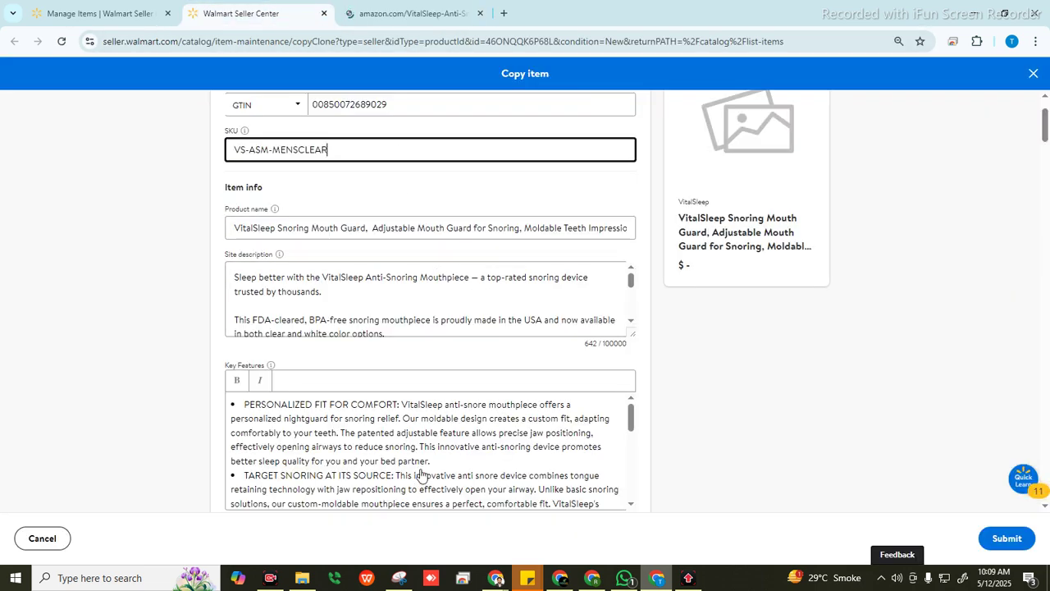
Replace the Walmart product name with the full Amazon title beginning "VitalSleep Snore Mouth Guard, Clear Men's Size".
left_click(410, 13)
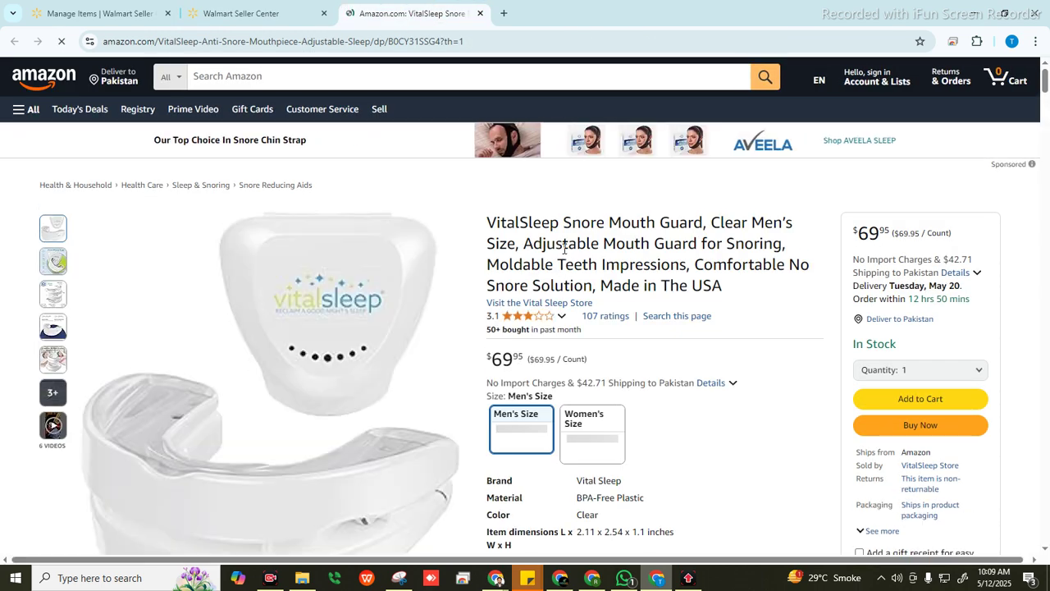
double_click(564, 248)
triple_click(565, 248)
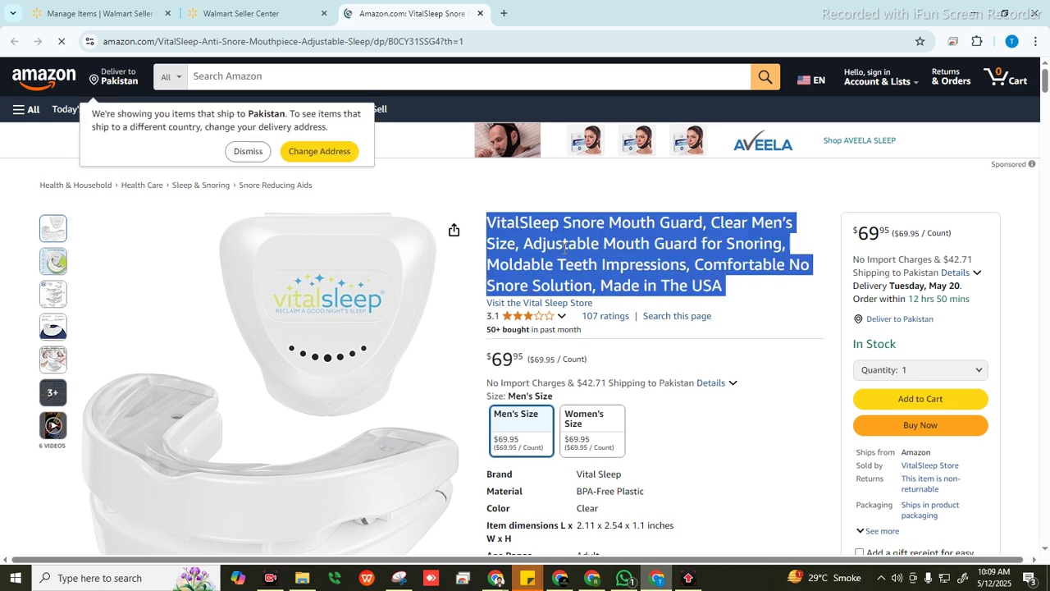
key("ctrl+shift+Tab")
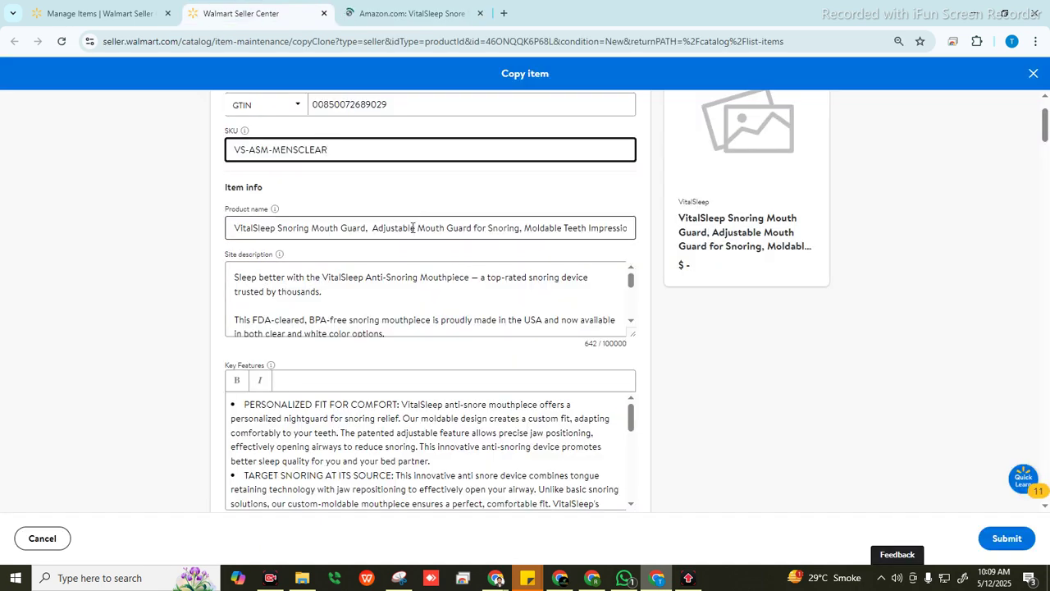
triple_click(411, 227)
key("ctrl+v")
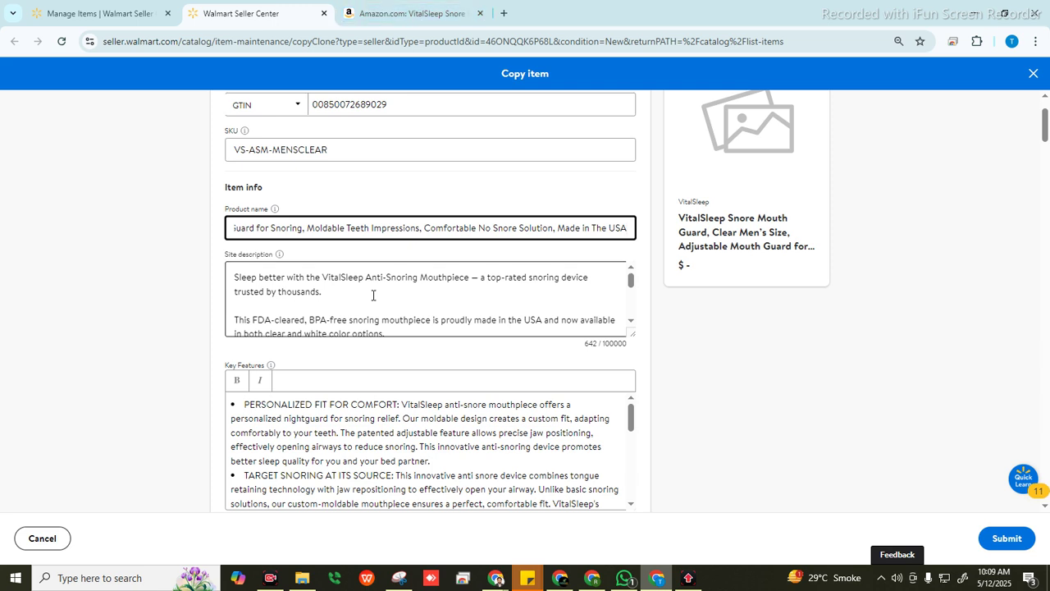
Read through the Walmart site description and compare it with the bullet points and description content on the Amazon listing.
scroll(439, 301, "down", 5)
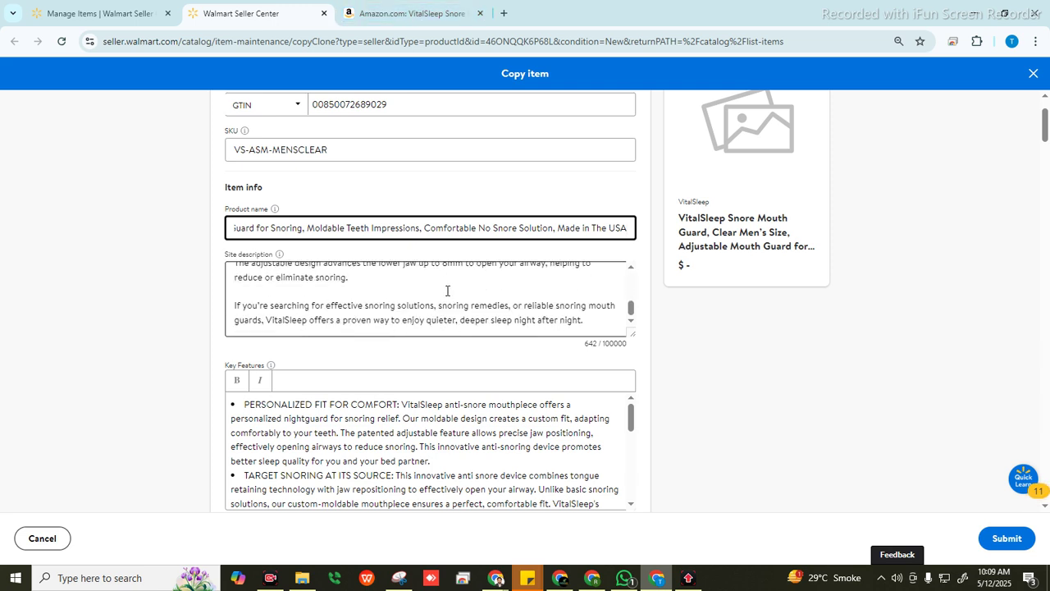
left_click(403, 13)
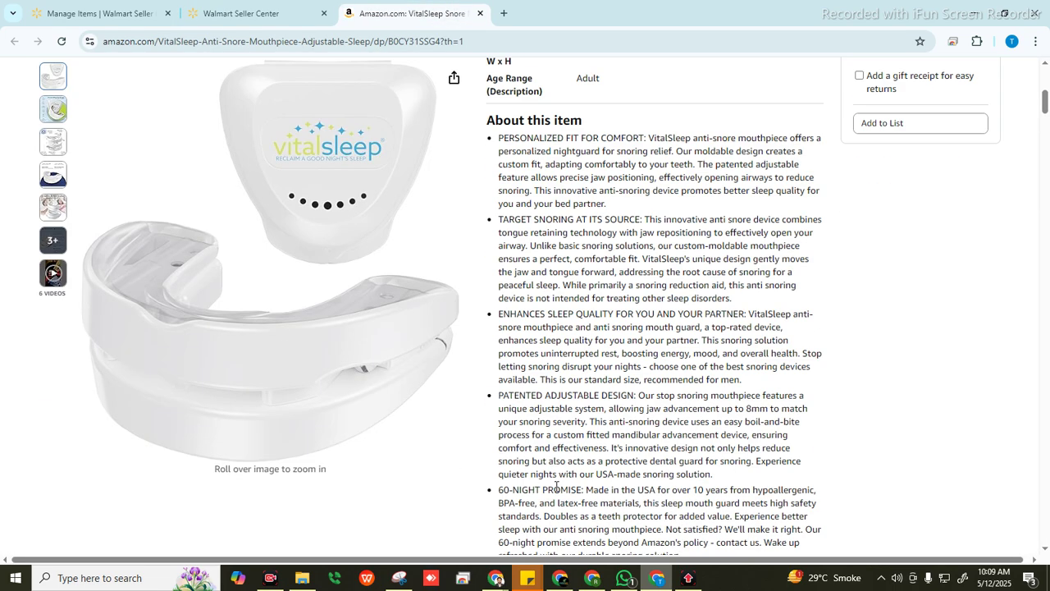
scroll(576, 474, "down", 5)
scroll(576, 473, "down", 10)
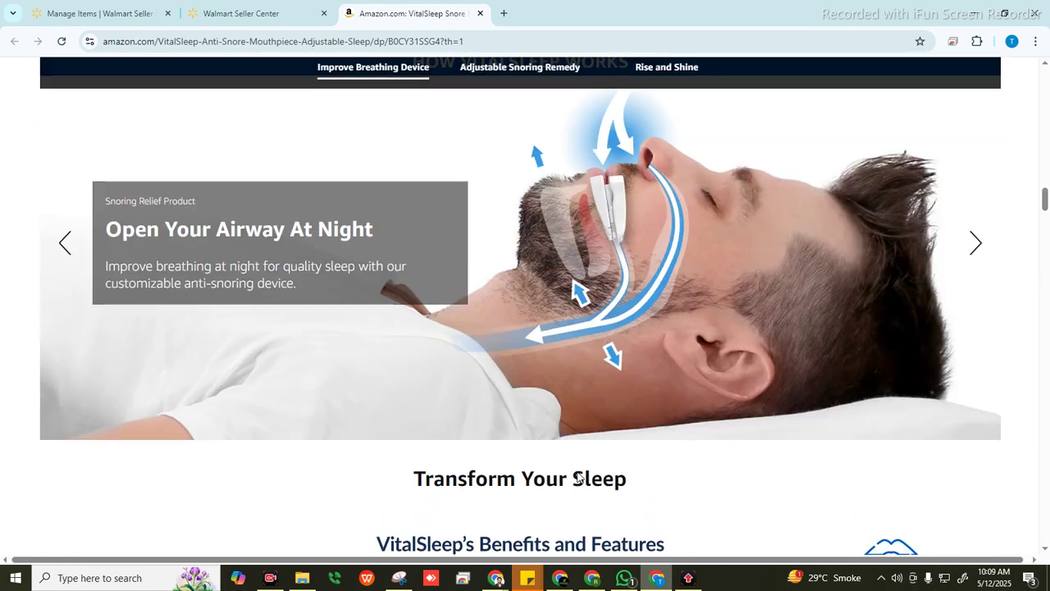
scroll(482, 271, "down", 3)
left_click(291, 13)
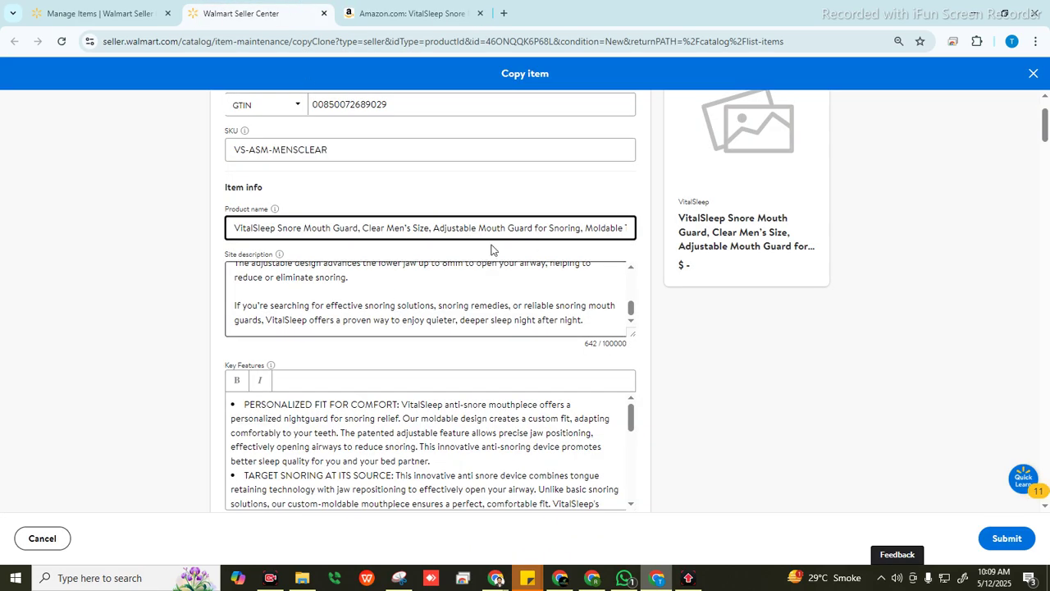
Compare the Amazon listing's "PERSONALIZED FIT FOR COMFORT" bullet with the first bullet in the Walmart key features.
left_click(406, 13)
scroll(556, 261, "down", 3)
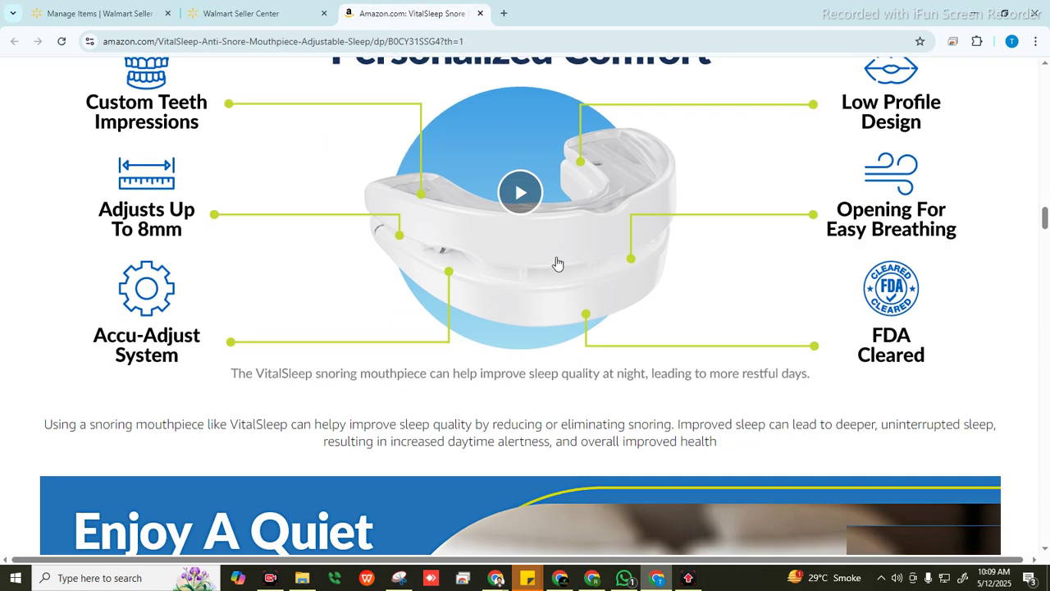
scroll(556, 261, "up", 10)
scroll(557, 261, "up", 15)
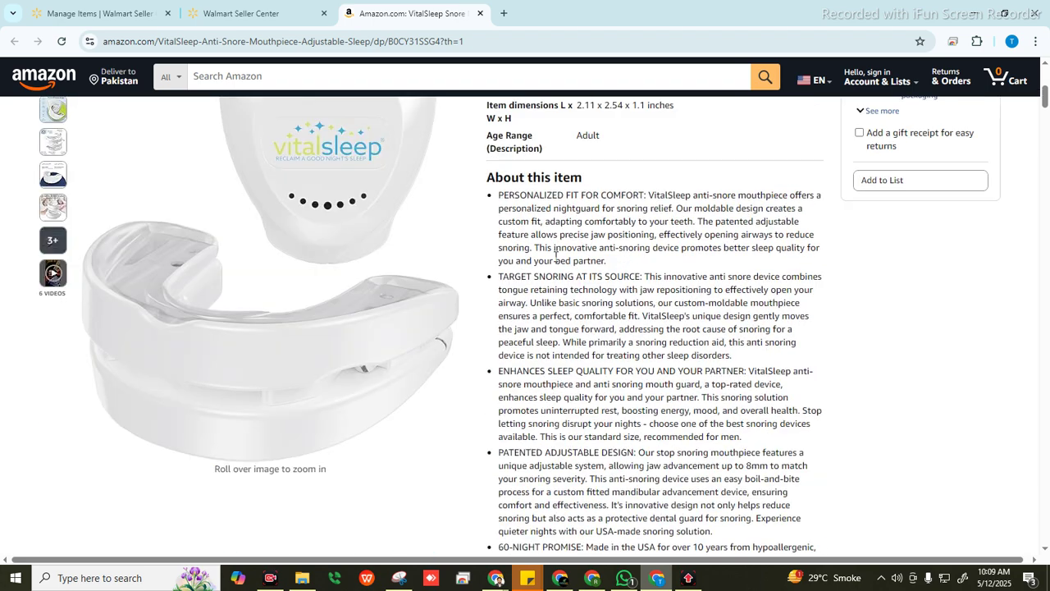
left_click_drag(500, 194, 631, 260)
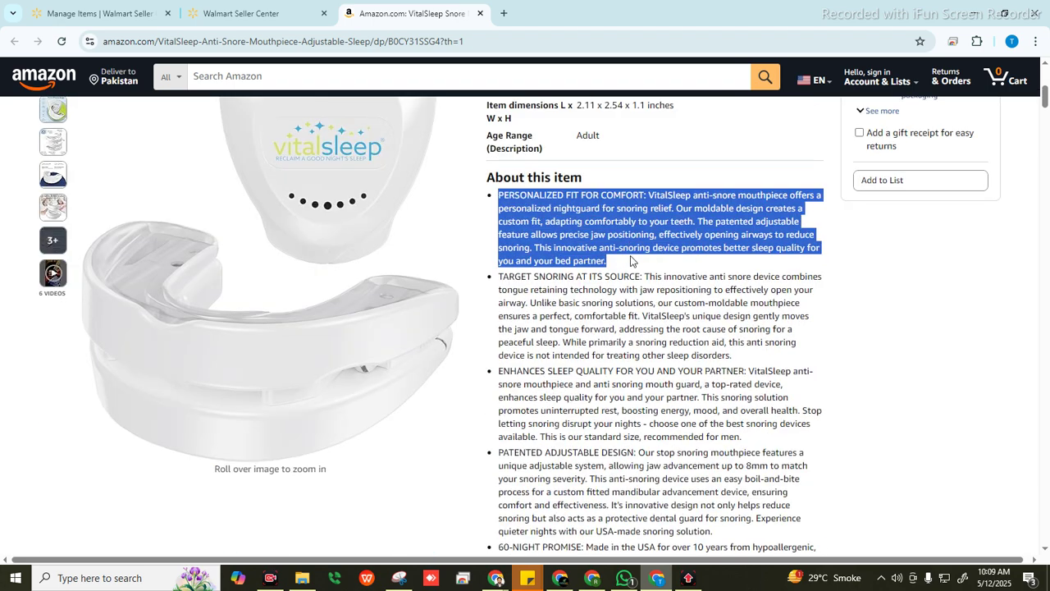
key("ctrl+shift+Tab")
scroll(430, 434, "down", 2)
scroll(486, 441, "up", 2)
scroll(878, 347, "down", 3)
scroll(522, 276, "up", 1)
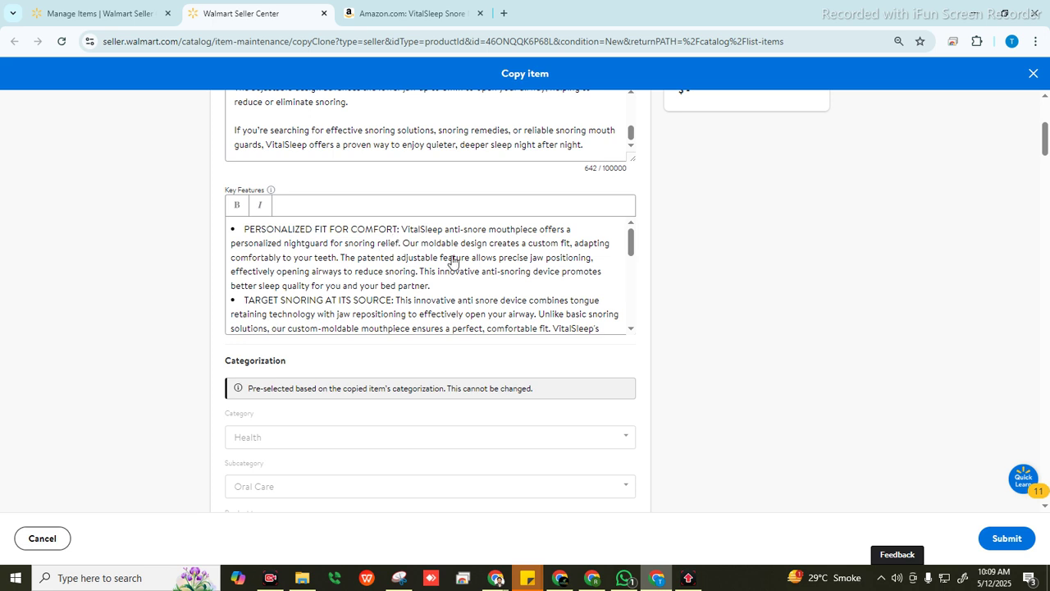
Compare the "TARGET SNORING AT ITS SOURCE" and "ENHANCES SLEEP QUALITY" bullets on Amazon with the Walmart key features.
left_click(400, 12)
left_click(591, 276)
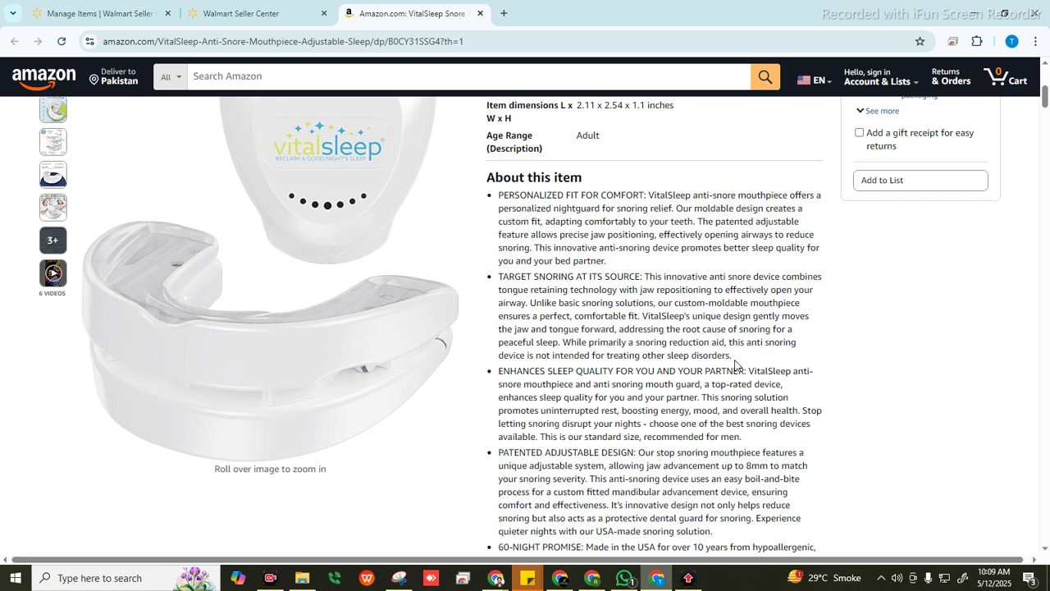
key("ctrl+shift+Tab")
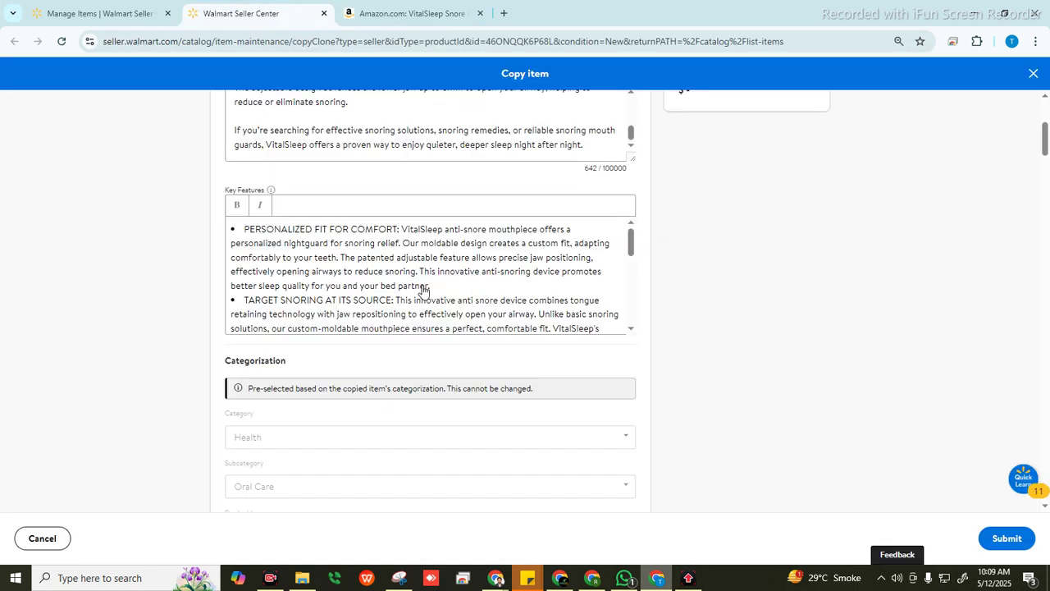
scroll(433, 271, "down", 3)
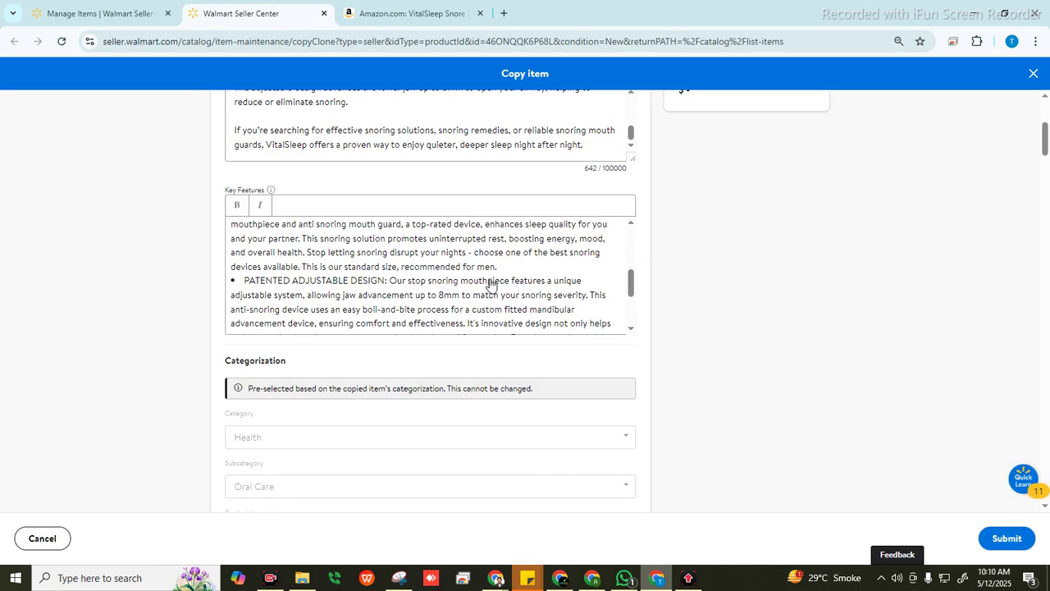
scroll(487, 285, "up", 1)
left_click(368, 270)
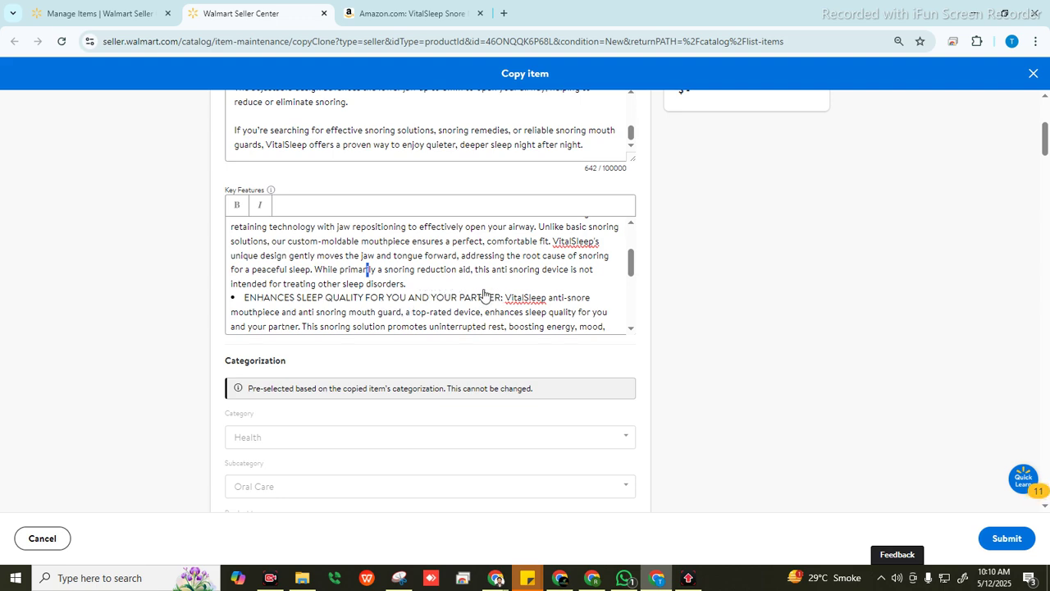
left_click(399, 11)
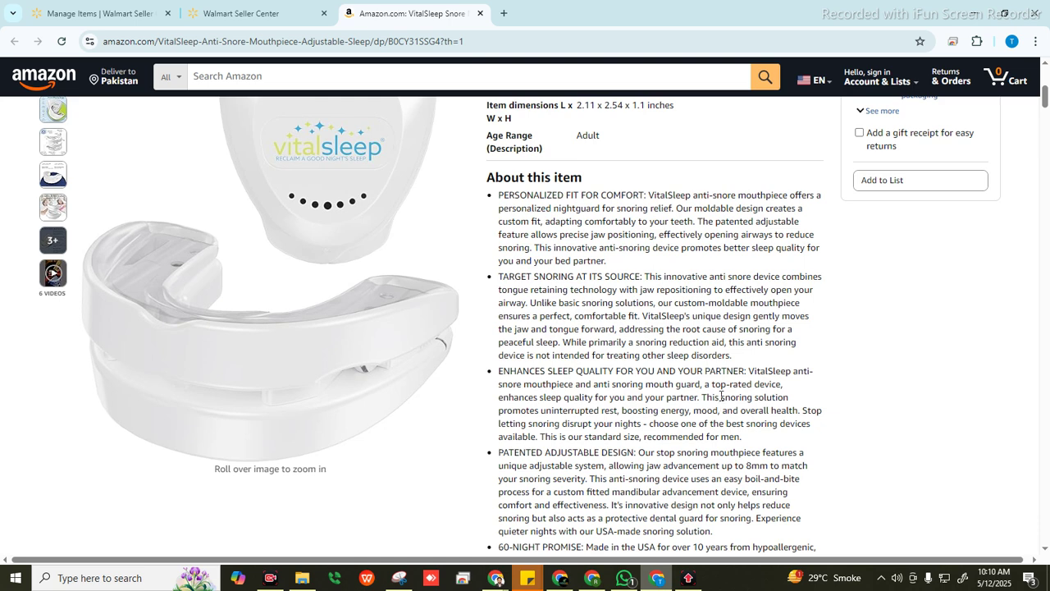
scroll(721, 396, "down", 1)
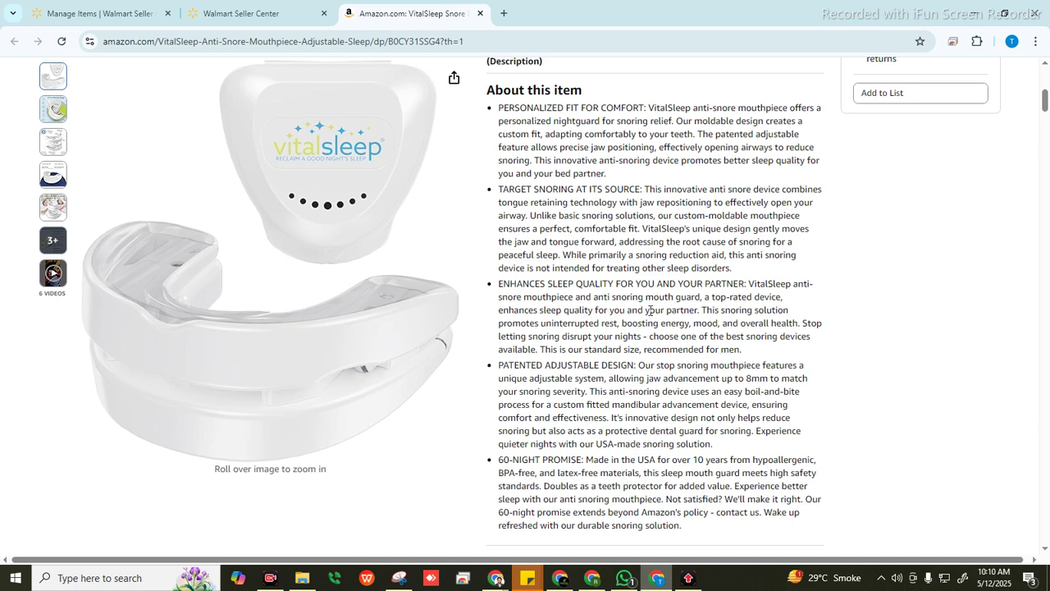
left_click(242, 13)
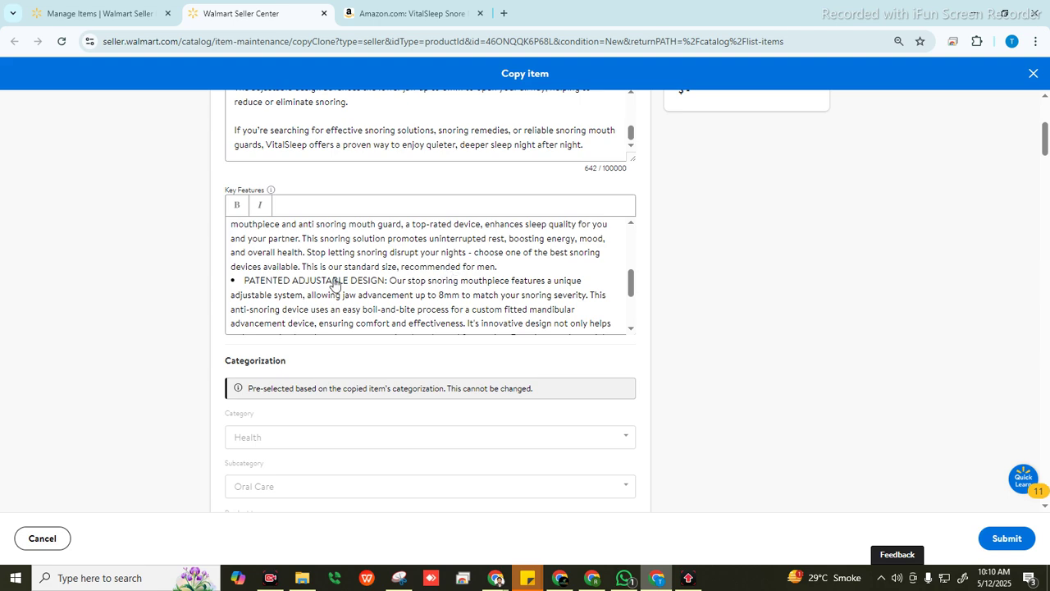
scroll(319, 294, "down", 2)
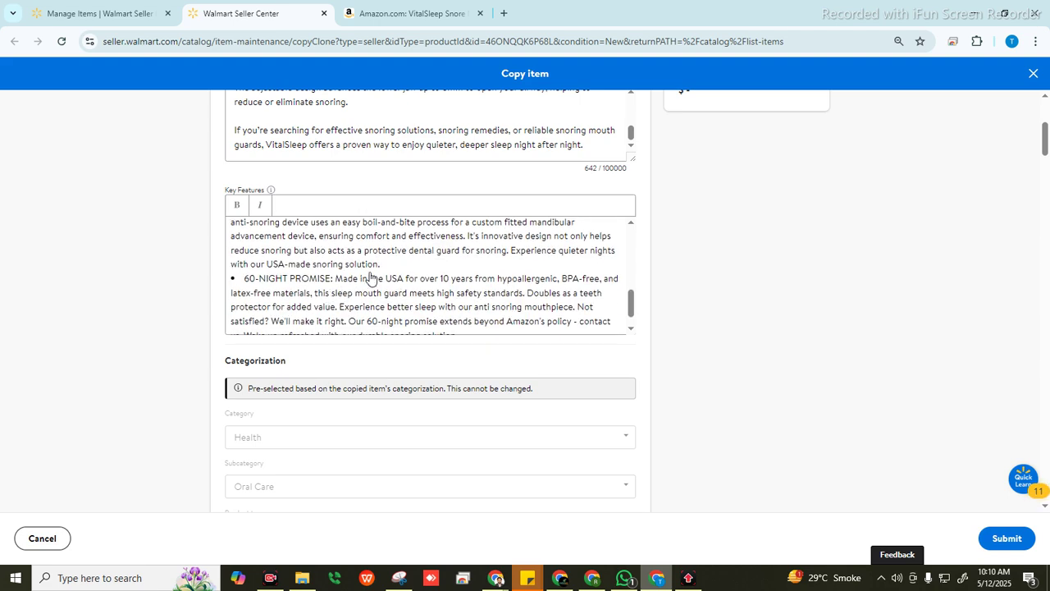
Compare the "PATENTED ADJUSTABLE DESIGN" and "60-NIGHT PROMISE" bullets on Amazon with the Walmart key features.
left_click(373, 5)
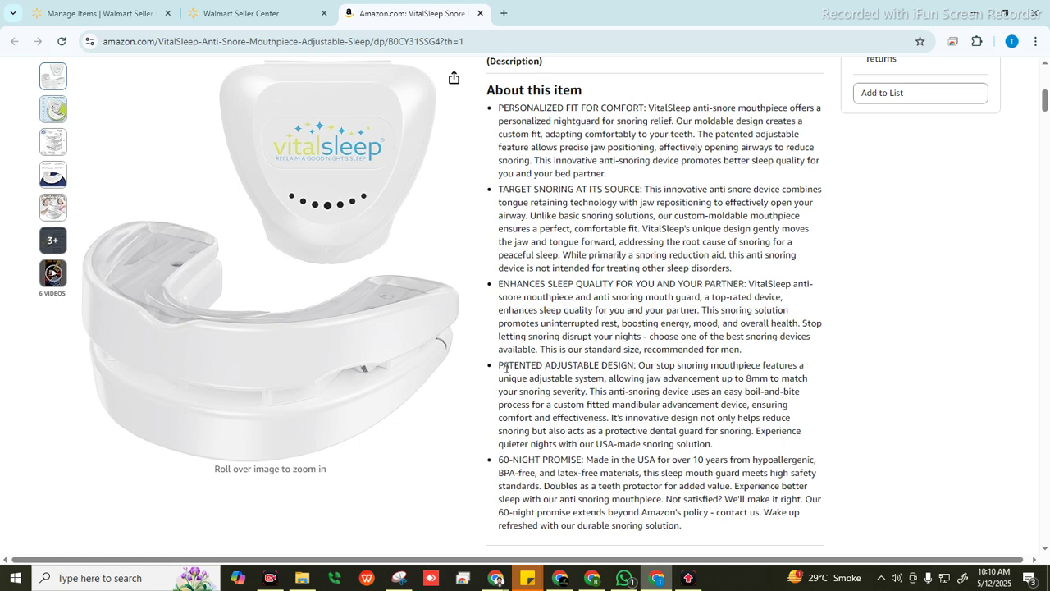
left_click_drag(494, 367, 589, 367)
left_click_drag(716, 446, 654, 445)
left_click(242, 5)
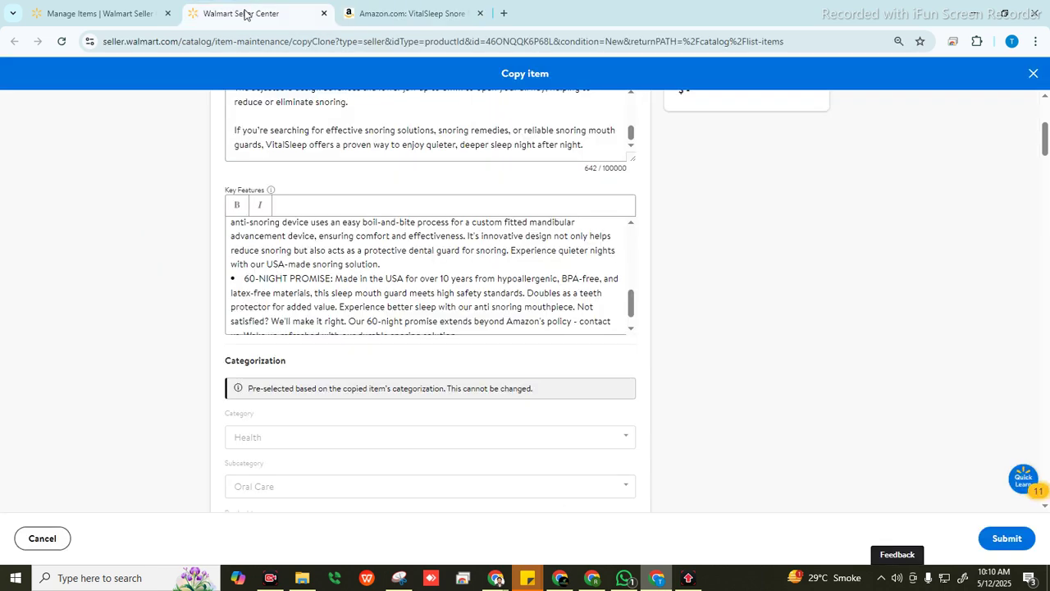
scroll(496, 290, "down", 1)
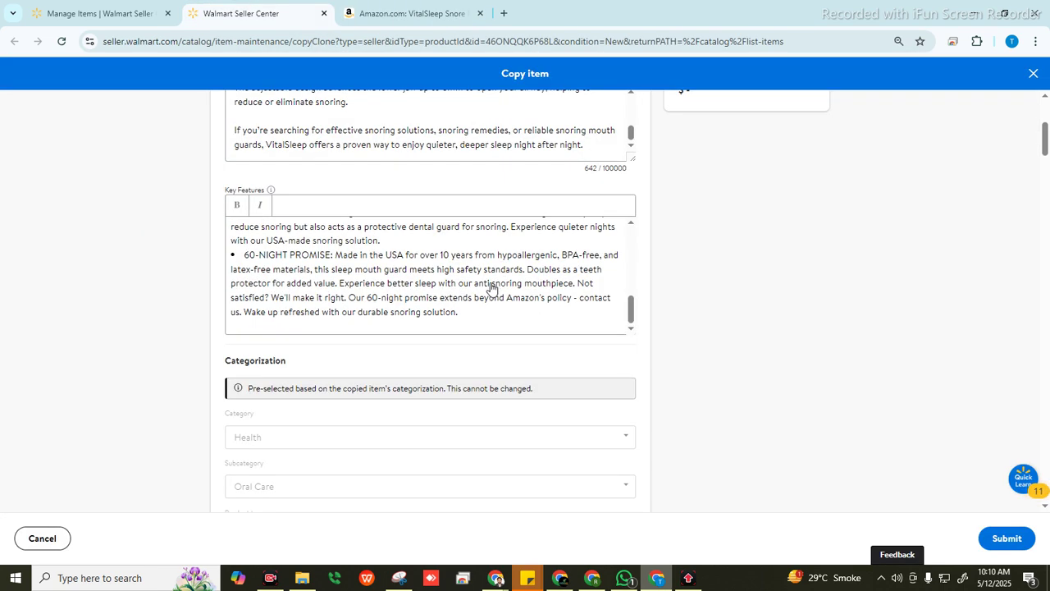
left_click(420, 4)
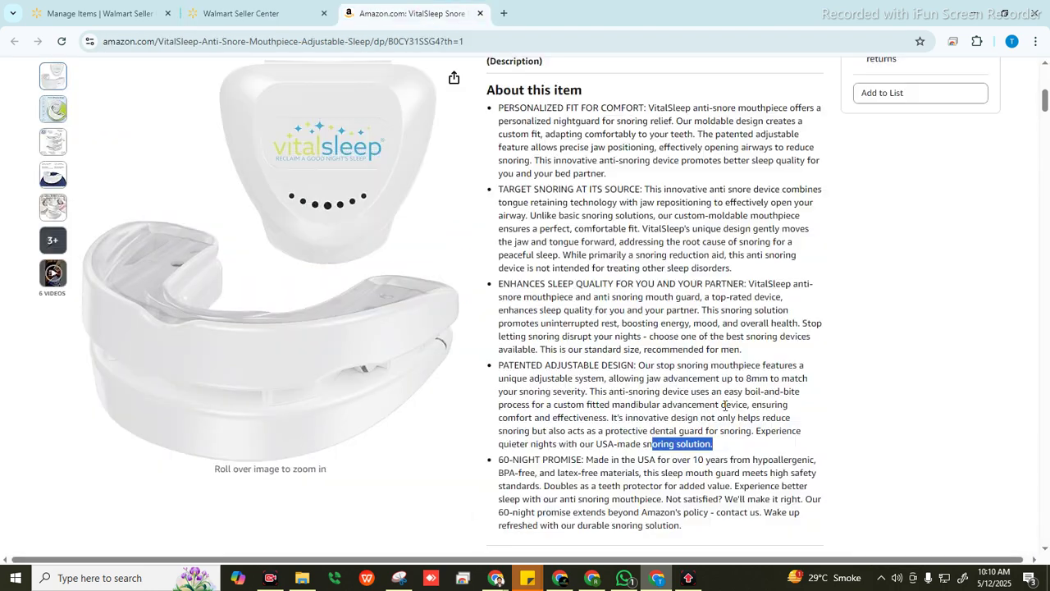
scroll(552, 431, "down", 1)
scroll(548, 398, "up", 1)
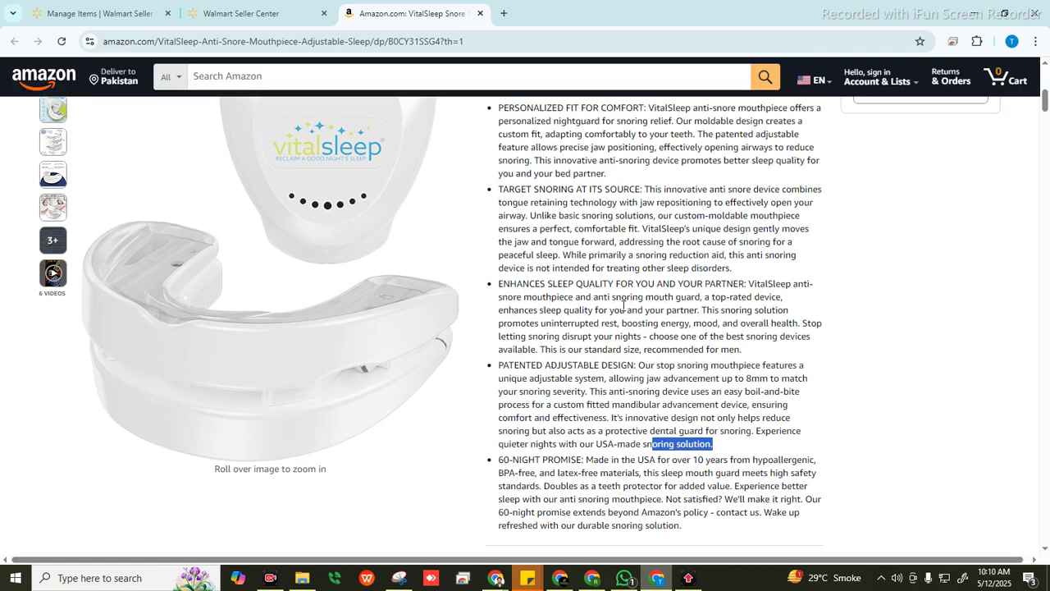
left_click(246, 13)
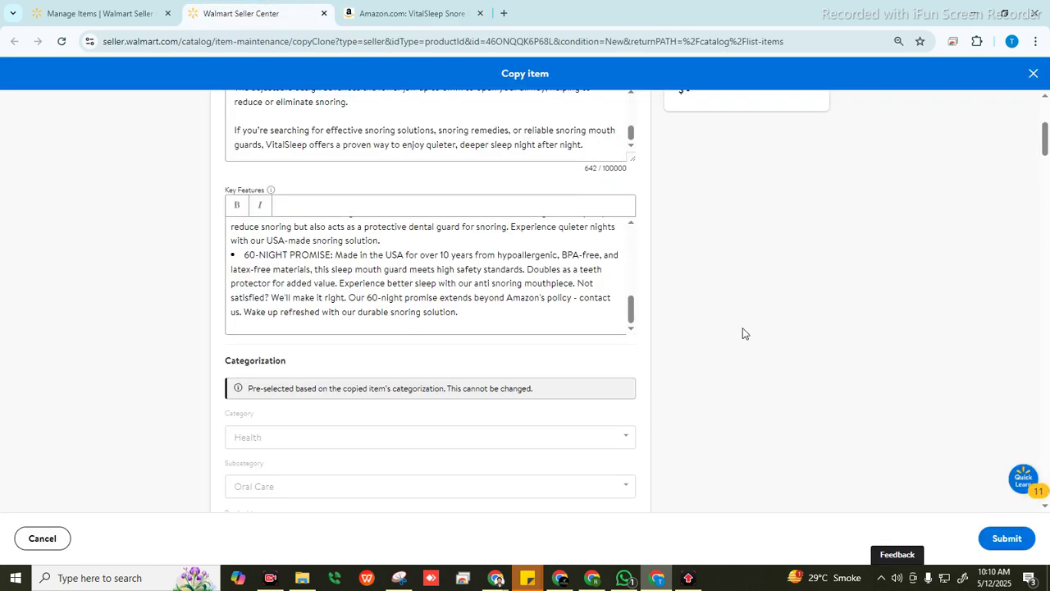
Search the copy form for "women" and change the Size value to Men's Pack.
key("ctrl+f")
type("iwomen")
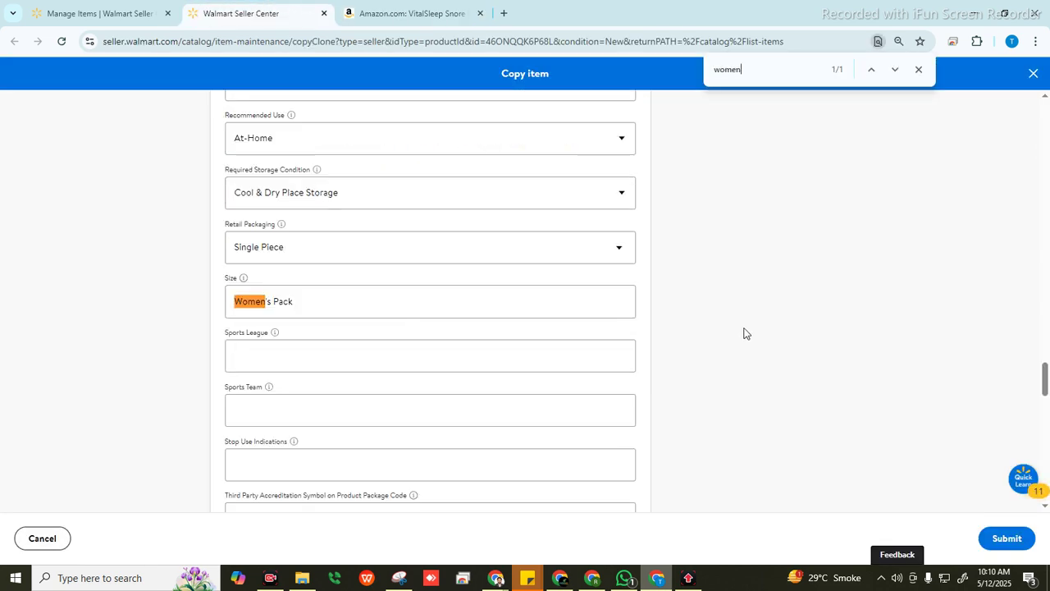
left_click(270, 302)
key("BackSpace")
key("BackSpace")
key("BackSpace")
key("BackSpace")
key("BackSpace")
key("BackSpace")
key("BackSpace")
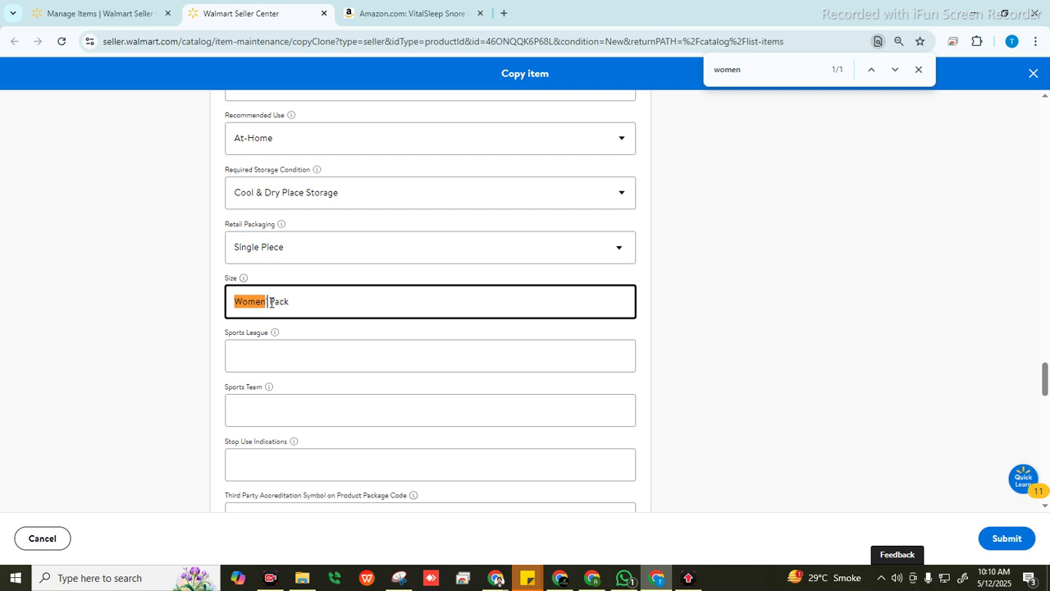
type("Mens")
key("BackSpace")
type(";'s")
key("BackSpace")
key("BackSpace")
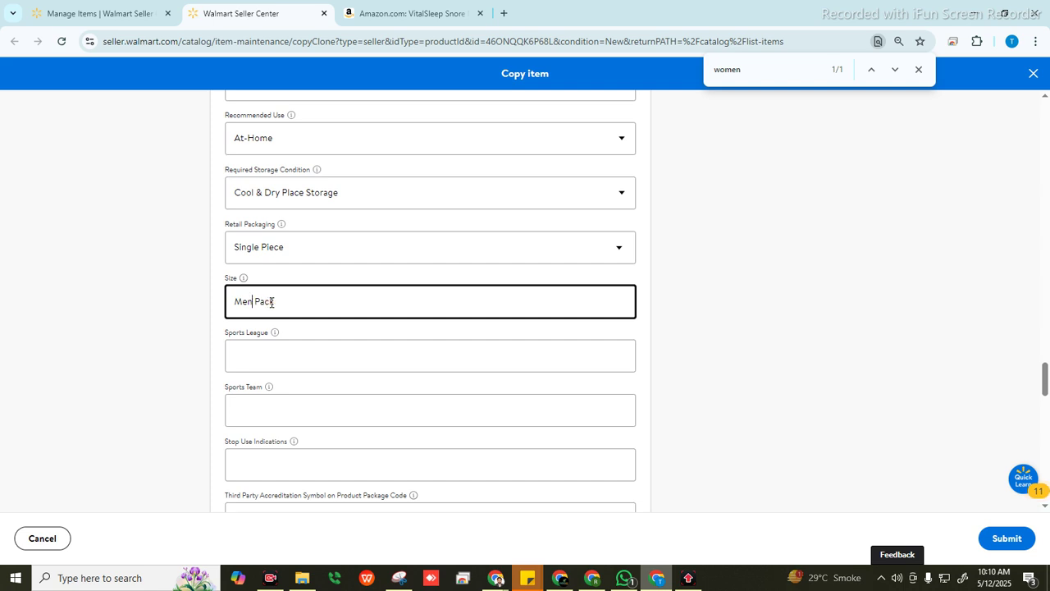
type("s")
key("BackSpace")
key("BackSpace")
type("'s")
Check the copy form for any remaining mention of "women" and review its fields, including the selling price and visibility sections.
left_click(895, 72)
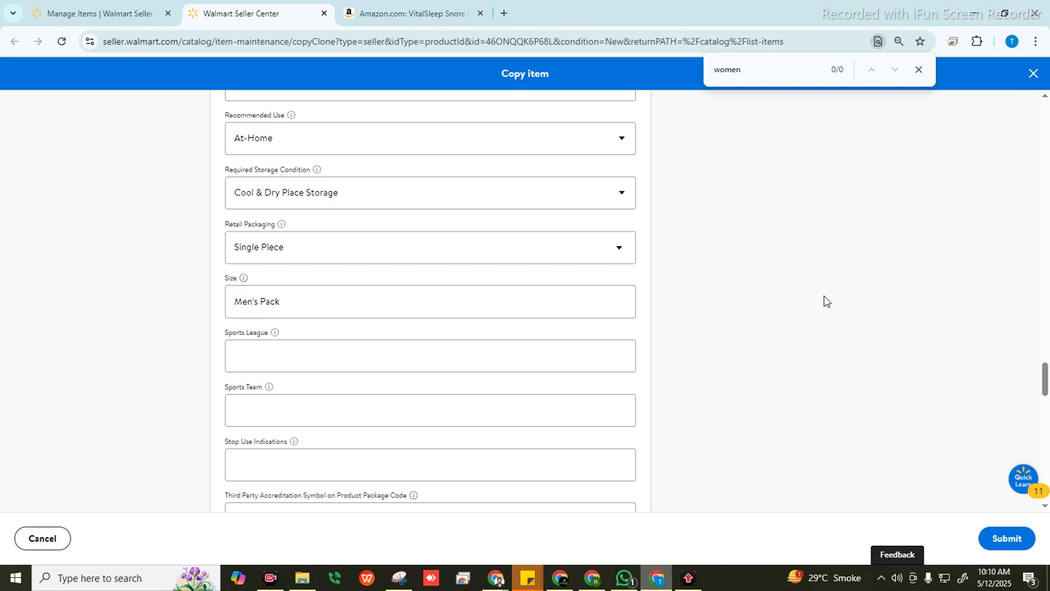
scroll(825, 301, "up", 3)
scroll(854, 312, "up", 2)
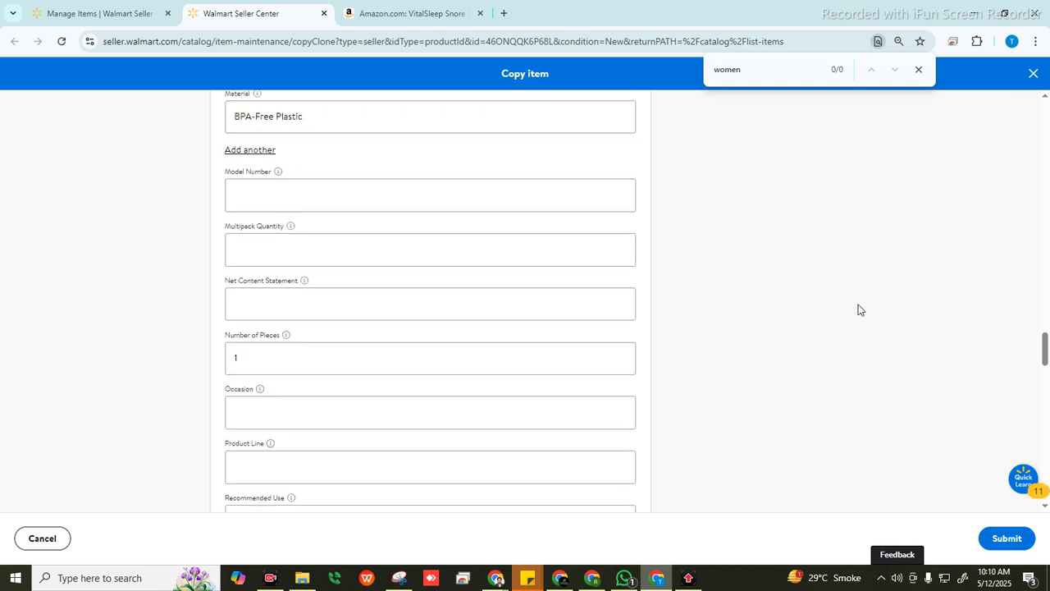
scroll(751, 370, "up", 5)
scroll(746, 371, "up", 6)
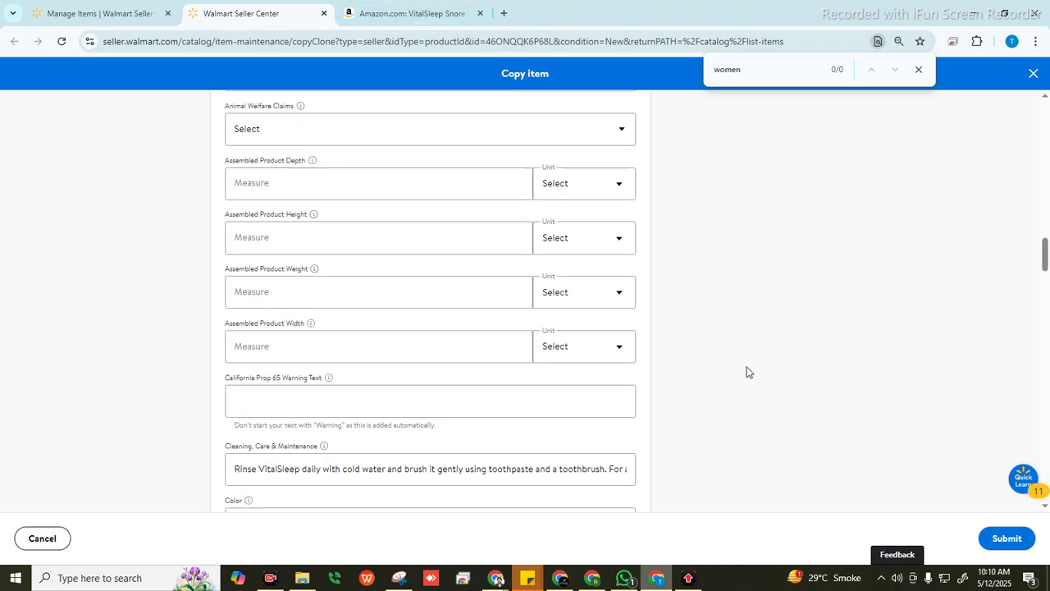
scroll(745, 372, "up", 5)
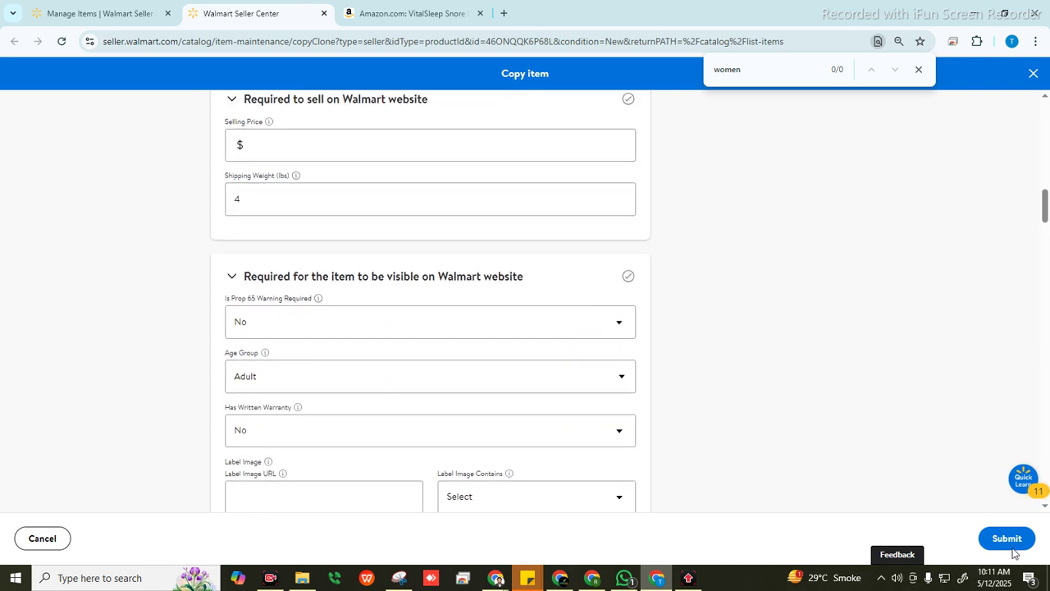
scroll(750, 312, "up", 7)
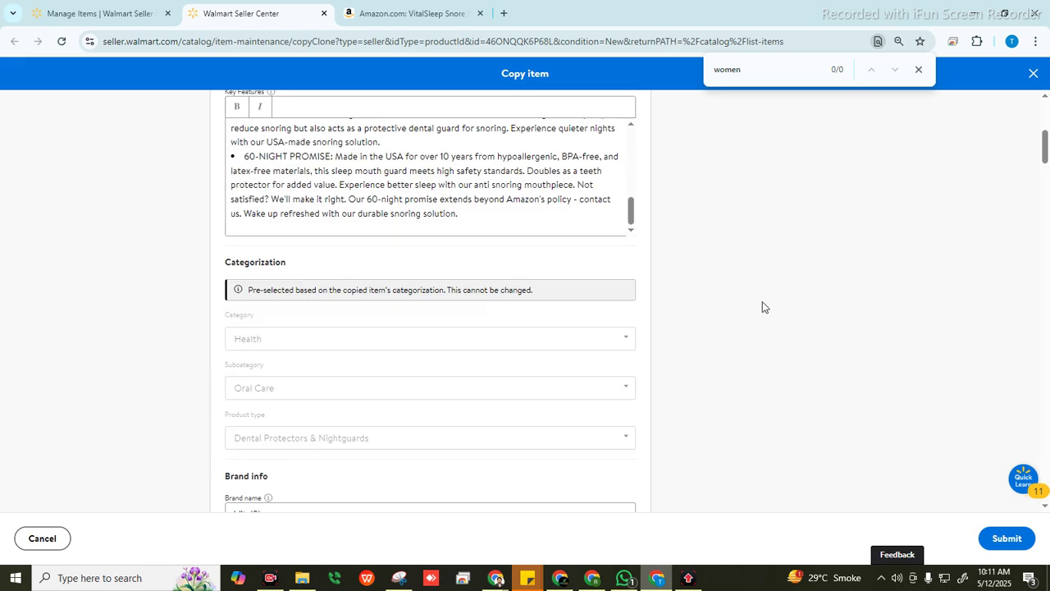
scroll(761, 296, "up", 5)
scroll(747, 345, "down", 4)
scroll(784, 335, "up", 2)
scroll(792, 328, "down", 8)
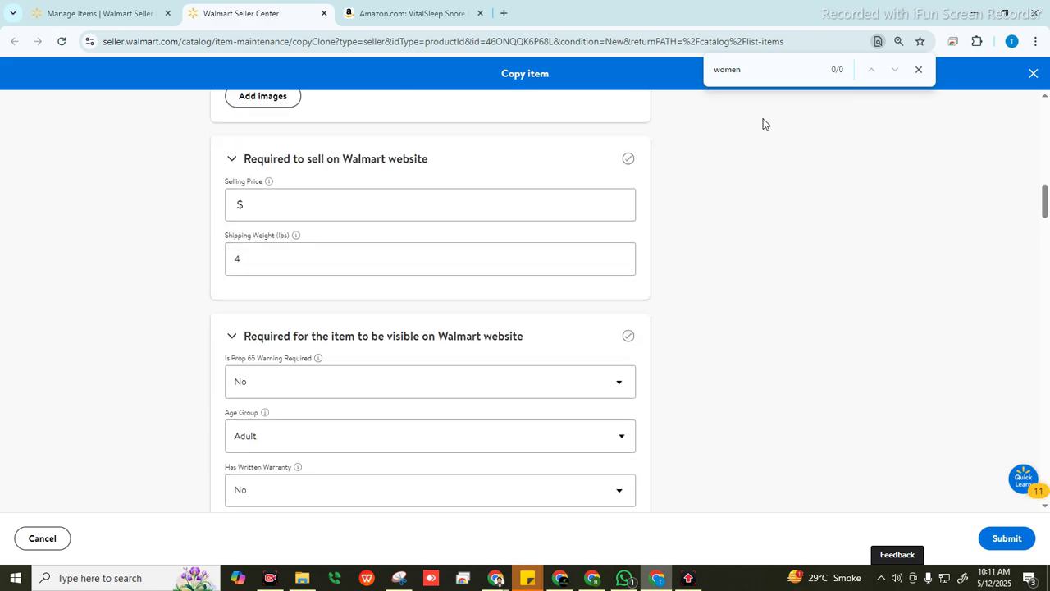
Search the copy form for "image" and open the Add images dialog from the Images section.
double_click(737, 69)
type("i8m")
key("BackSpace")
key("BackSpace")
key("BackSpace")
key("BackSpace")
type("image")
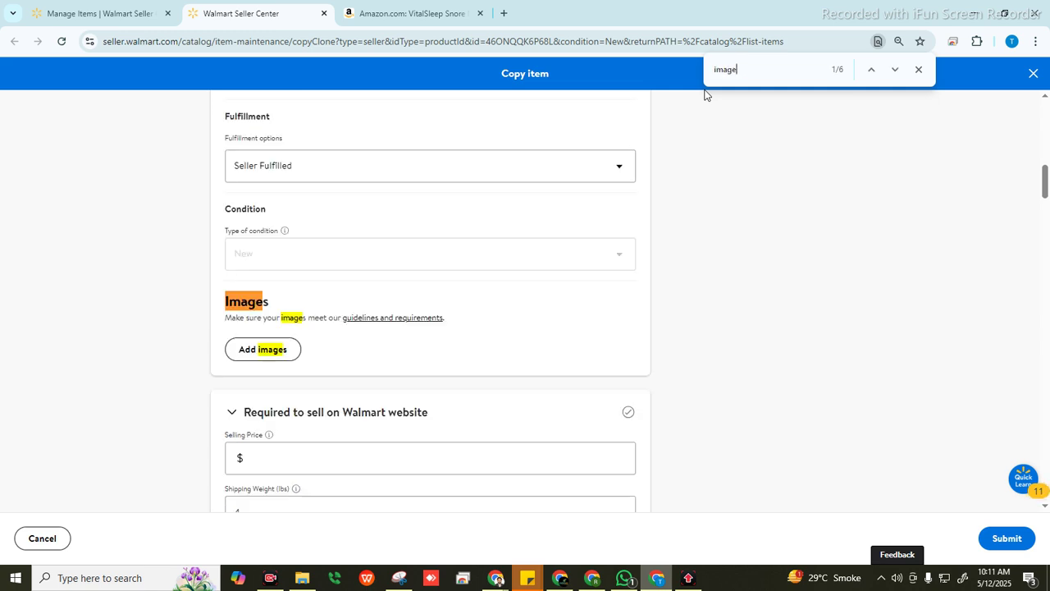
left_click(279, 354)
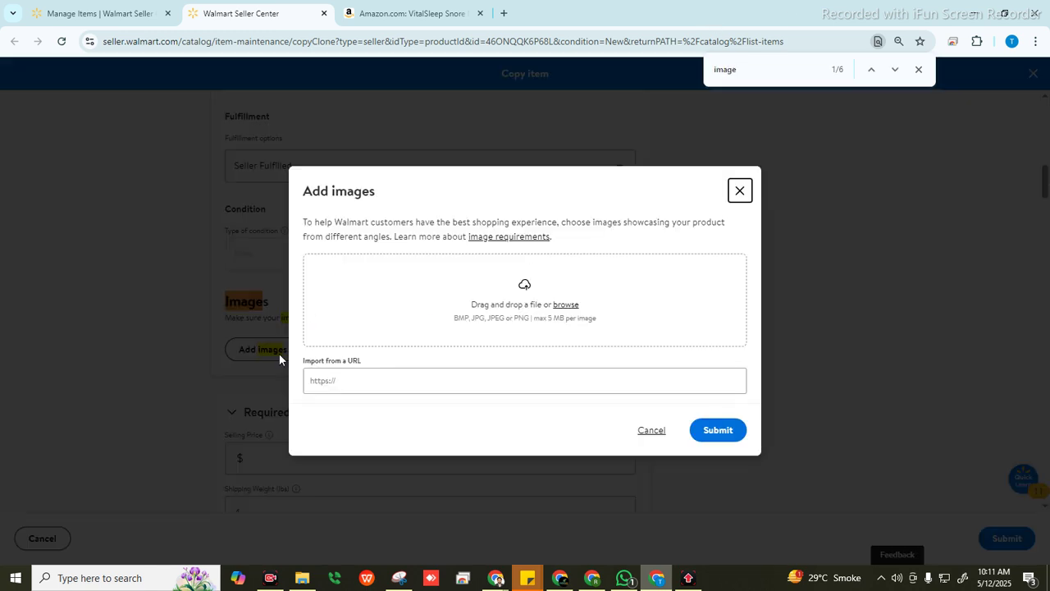
Copy the address of the Amazon listing's main product image and import it by URL into the Walmart item's images.
left_click(411, 13)
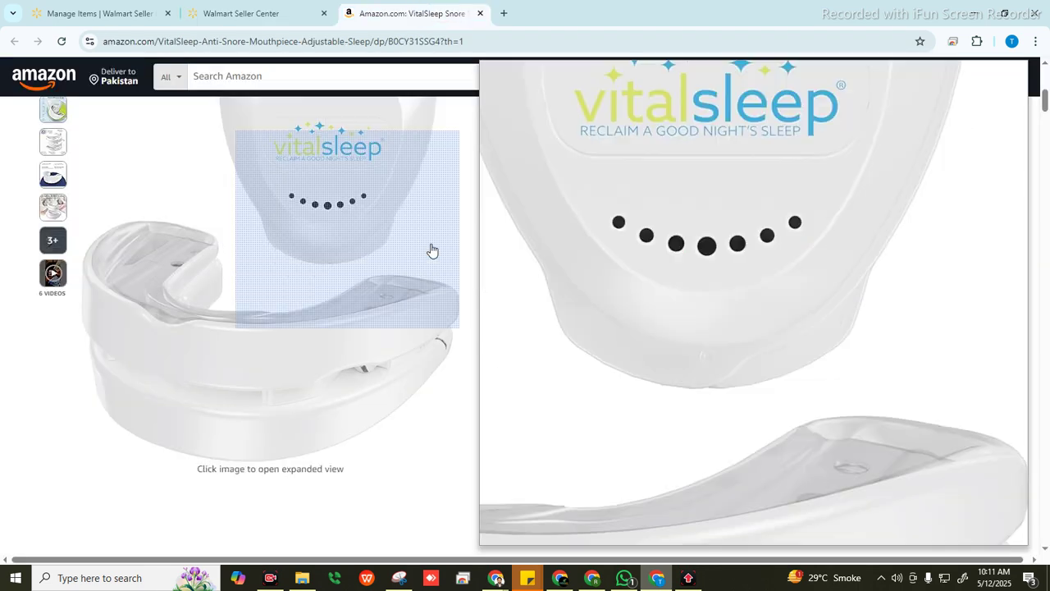
scroll(726, 333, "up", 5)
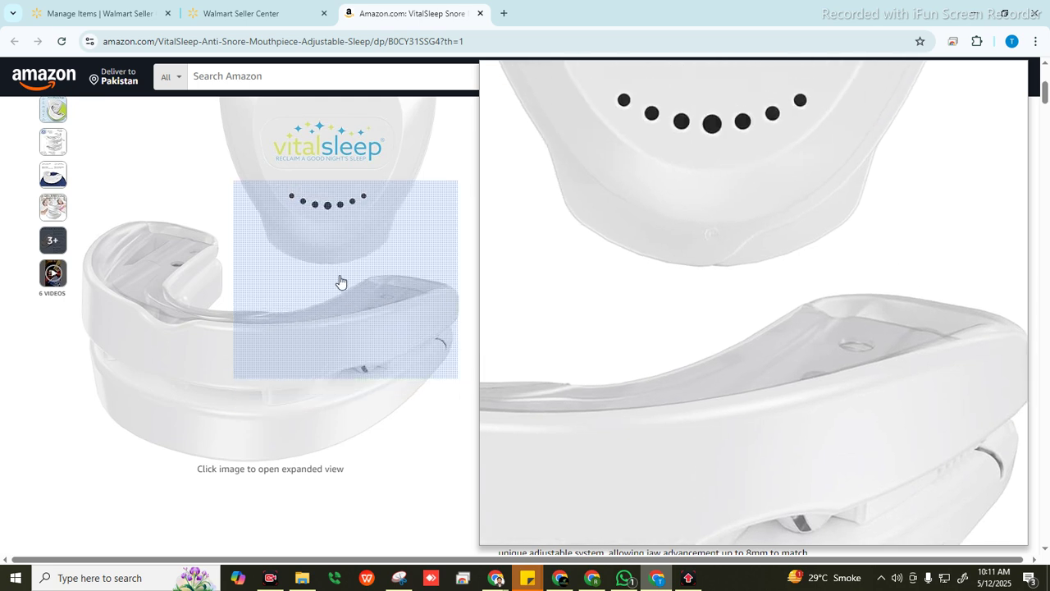
left_click(337, 273)
right_click(426, 298)
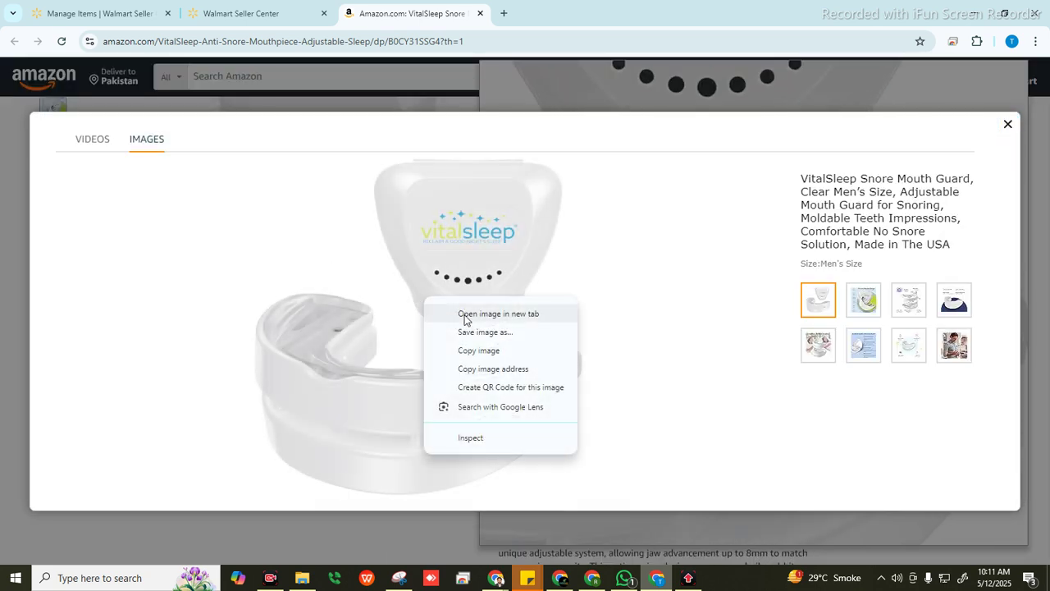
left_click(484, 369)
left_click(246, 13)
left_click(462, 371)
key("ctrl+v")
left_click(722, 380)
Copy the address of the Amazon listing's "Proven Effective Design" image and import it by URL as the Walmart item's second image.
left_click(395, 6)
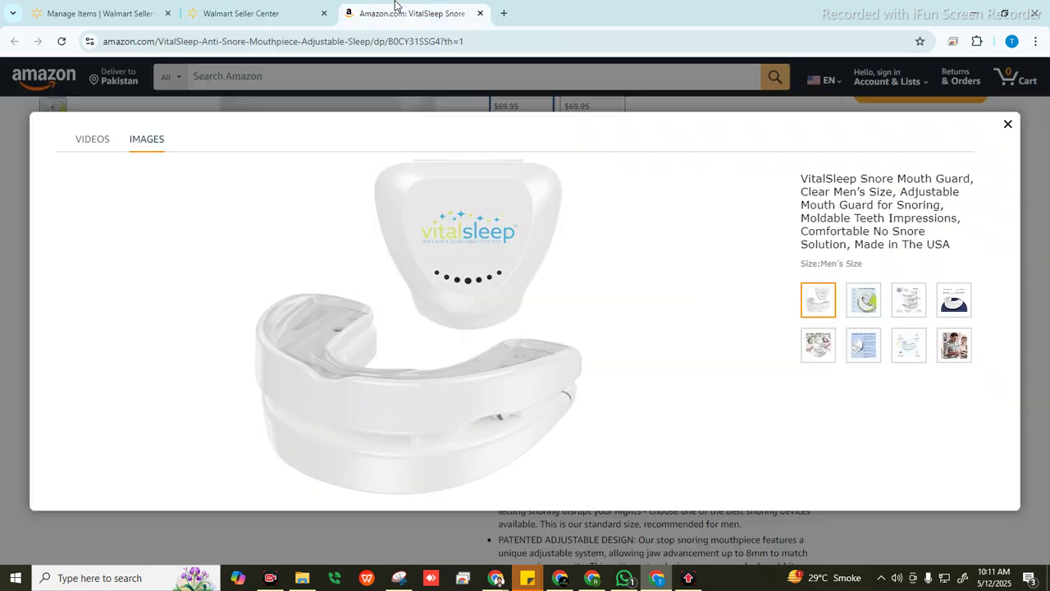
left_click(863, 299)
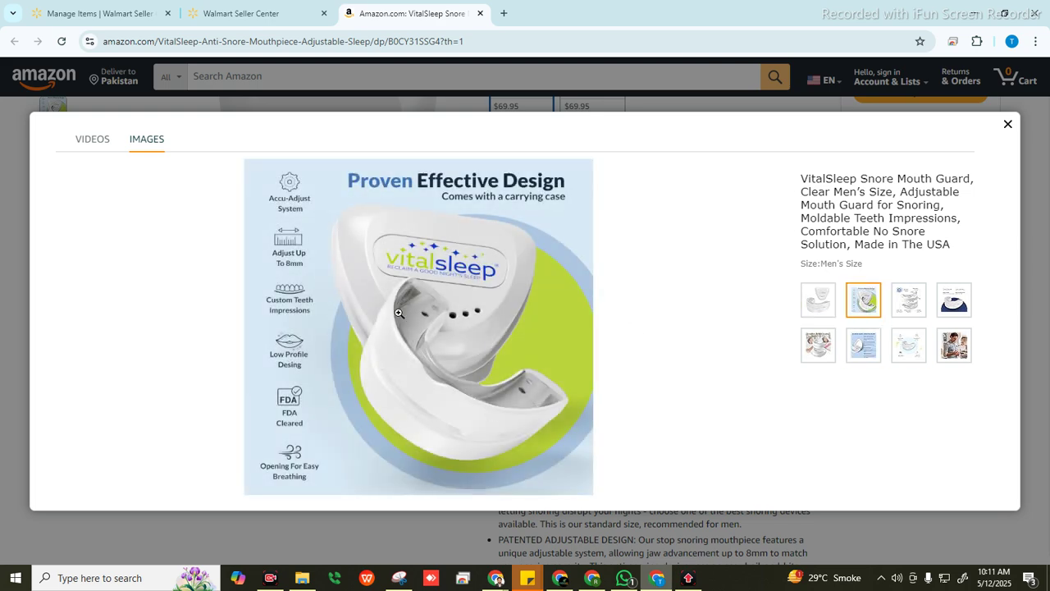
right_click(399, 313)
left_click(476, 369)
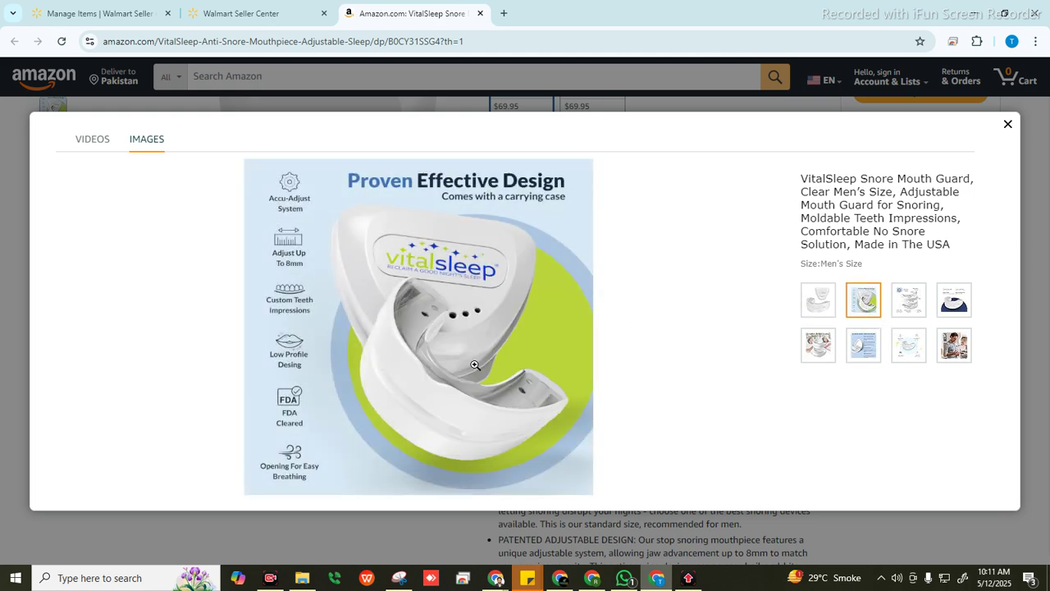
left_click(263, 6)
left_click(495, 349)
key("ctrl+v")
left_click(723, 347)
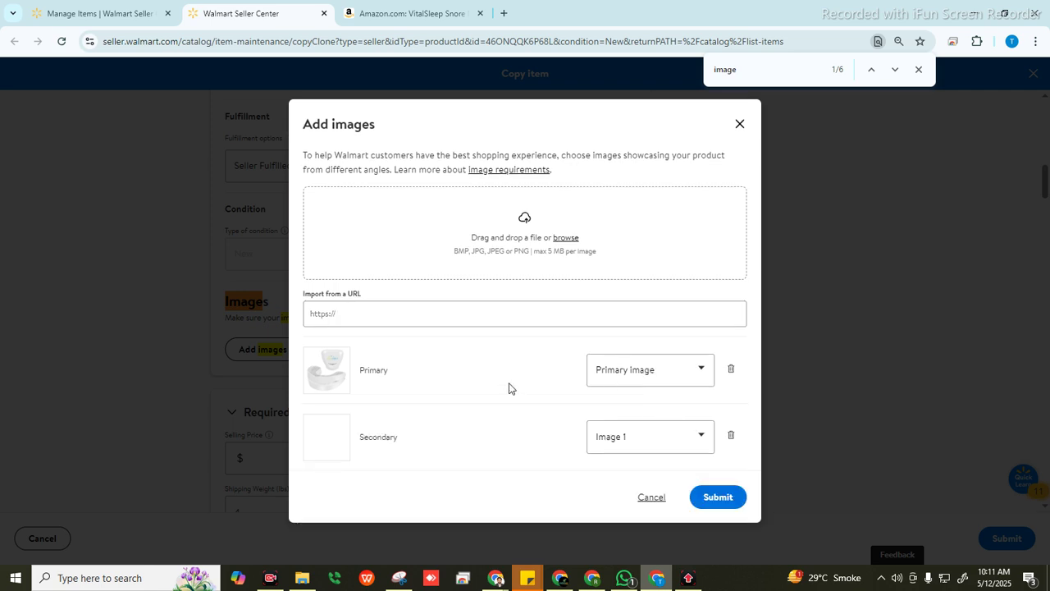
left_click(665, 377)
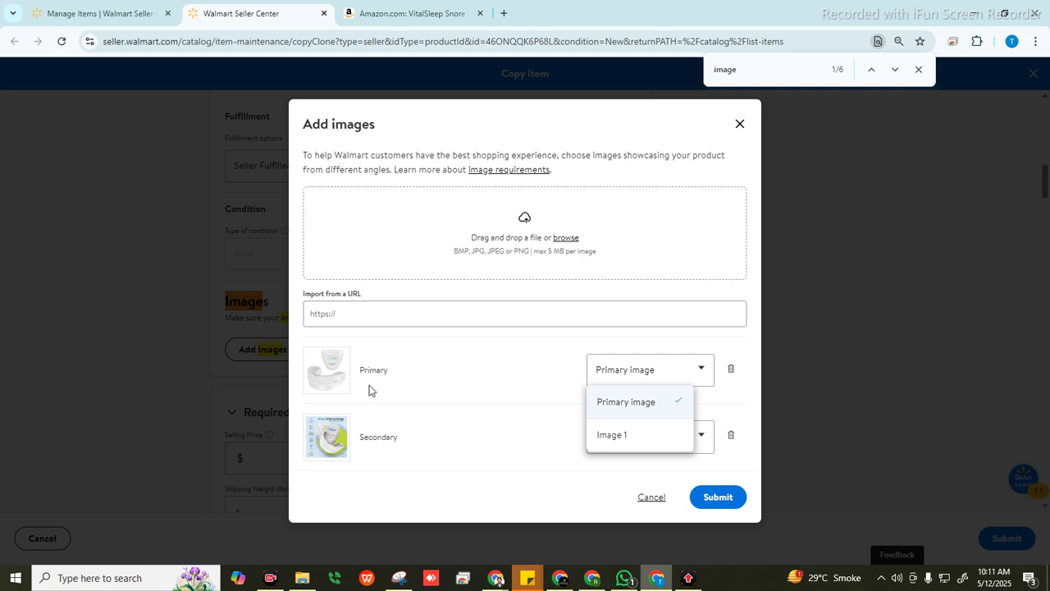
Copy the address of the third Amazon image, showing the labelled mouth guard parts, and enter it for import by URL.
left_click(364, 20)
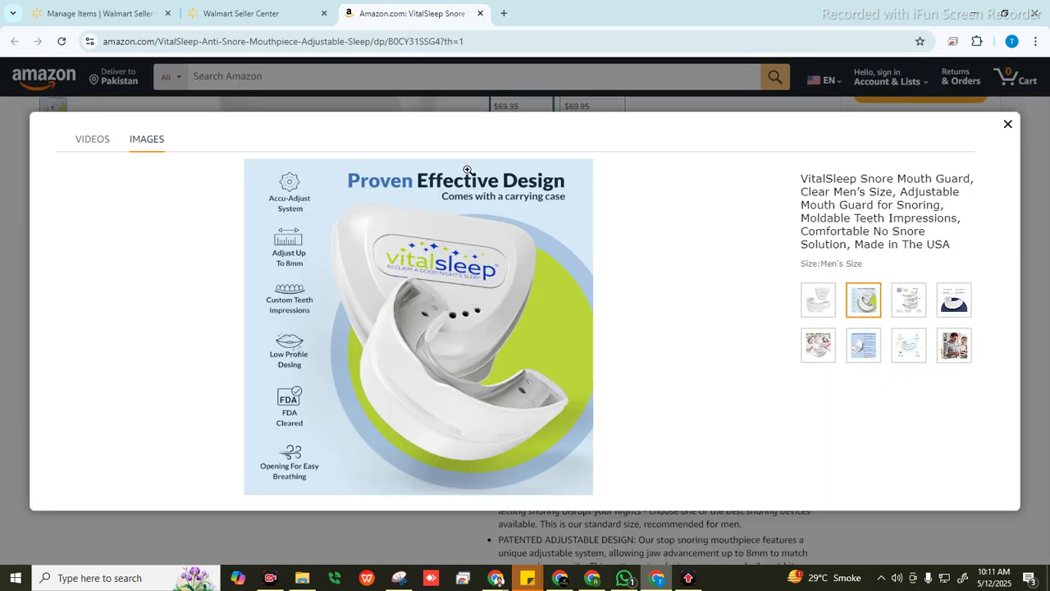
left_click(909, 299)
right_click(394, 290)
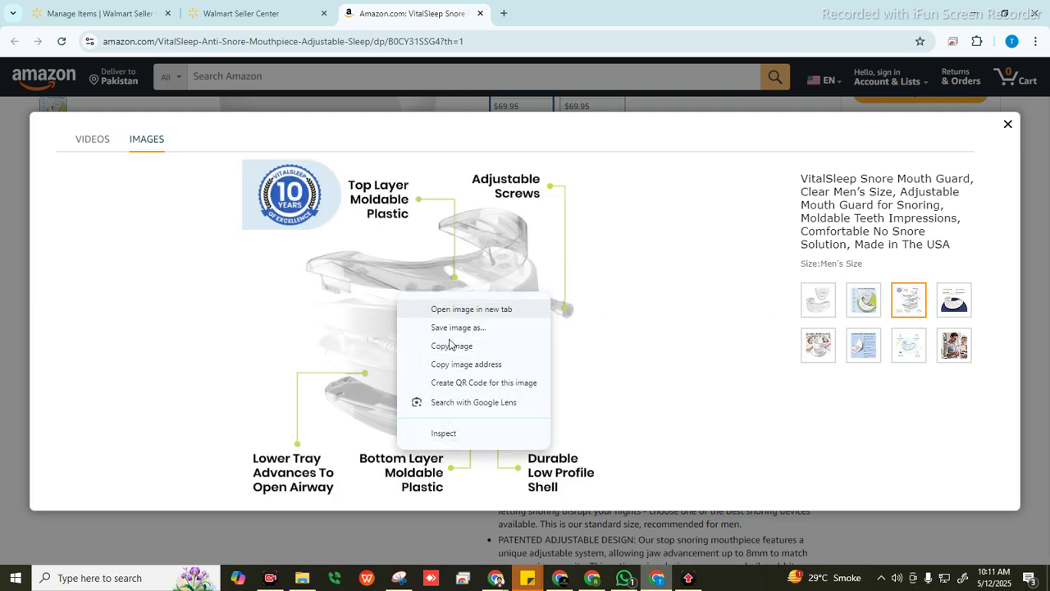
left_click(452, 363)
left_click(242, 13)
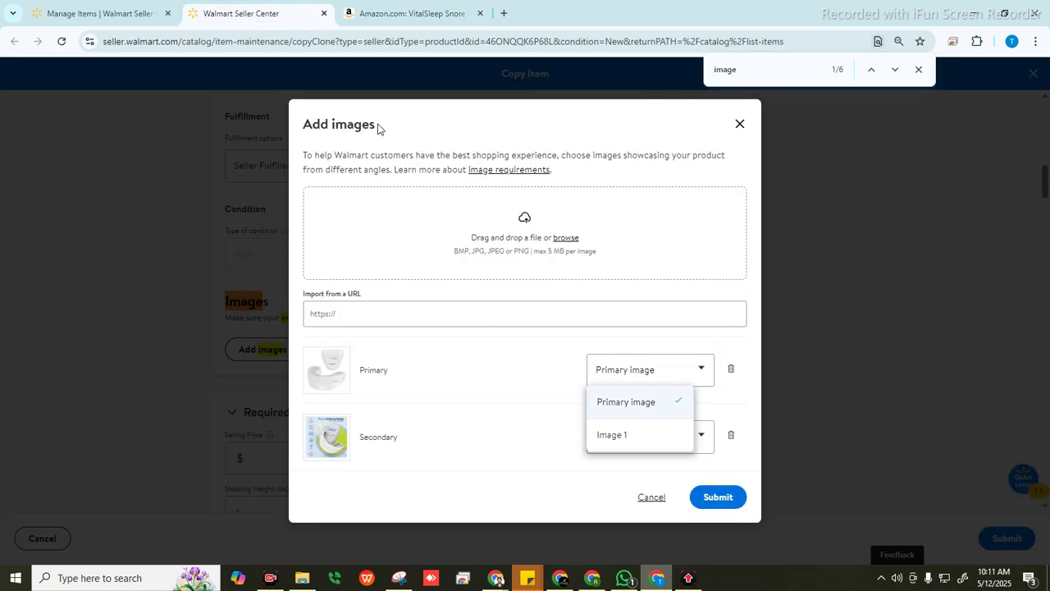
left_click(478, 311)
key("ctrl+v")
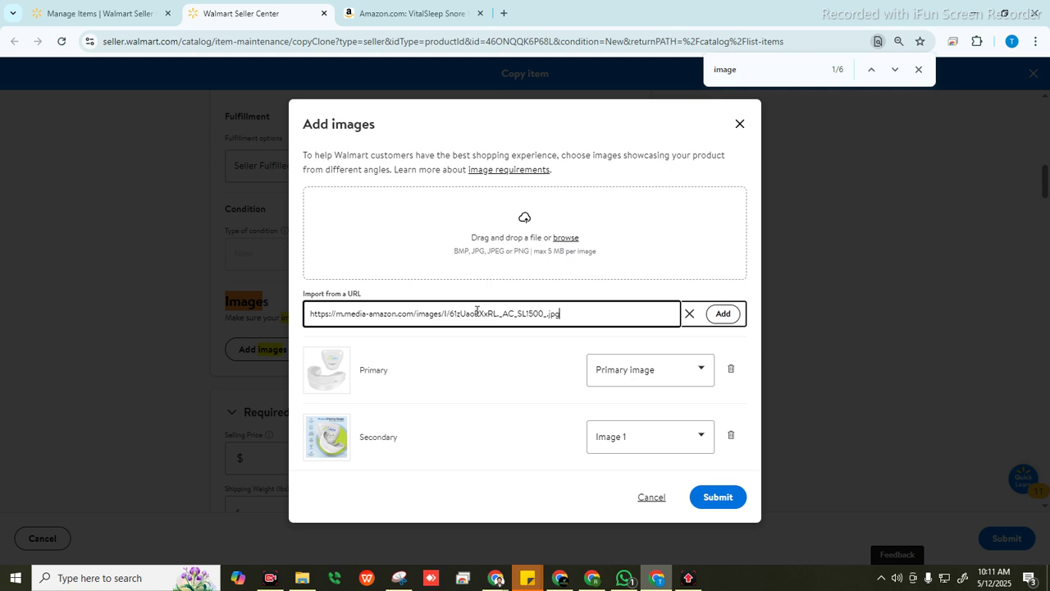
Import the remaining Amazon listing images, review their order in the Add images dialog, and submit the image set.
left_click(406, 14)
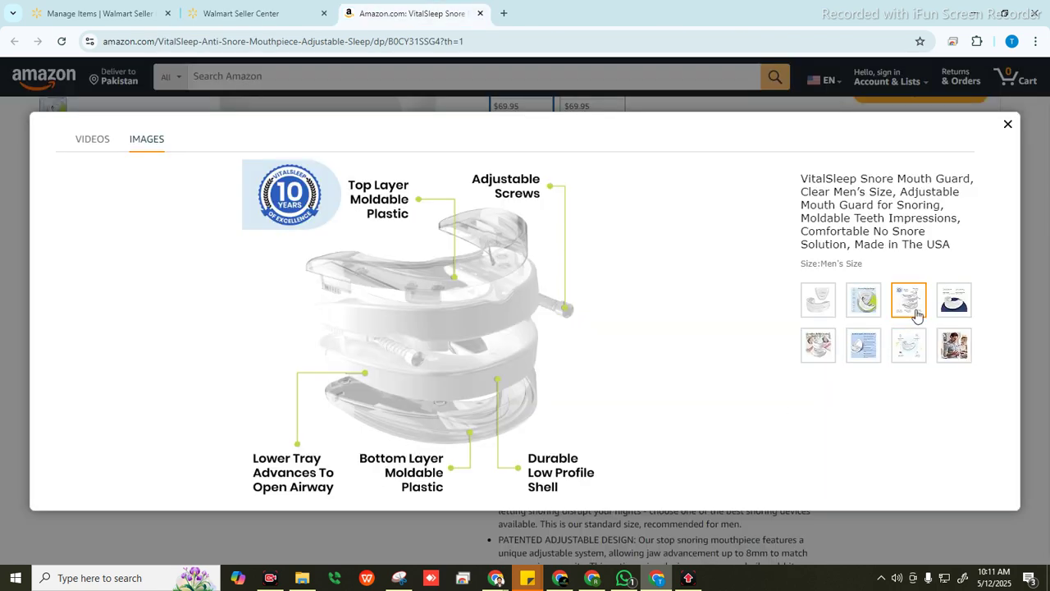
left_click(943, 308)
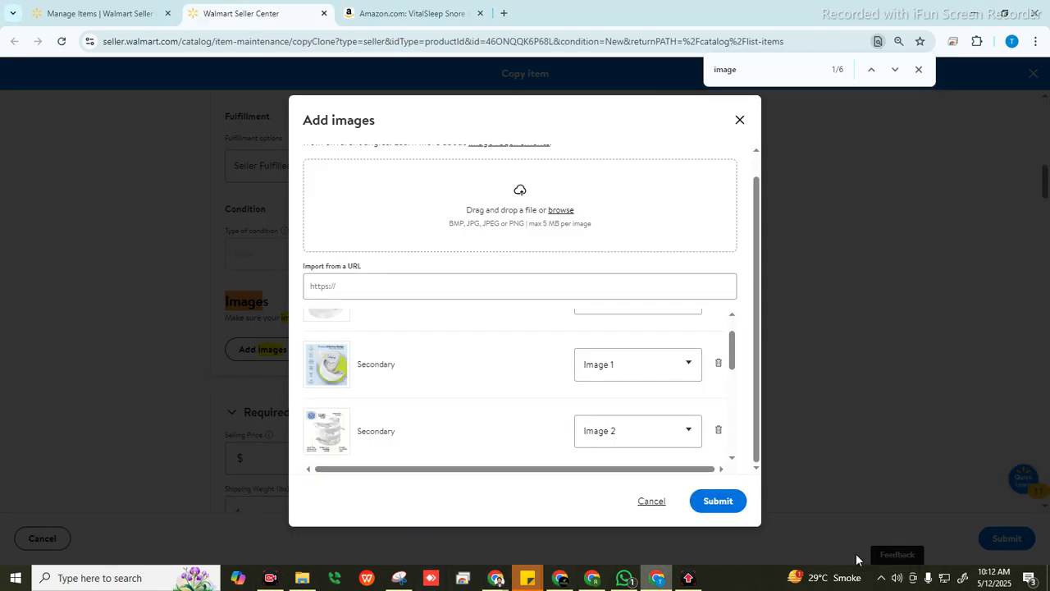
scroll(502, 358, "up", 1)
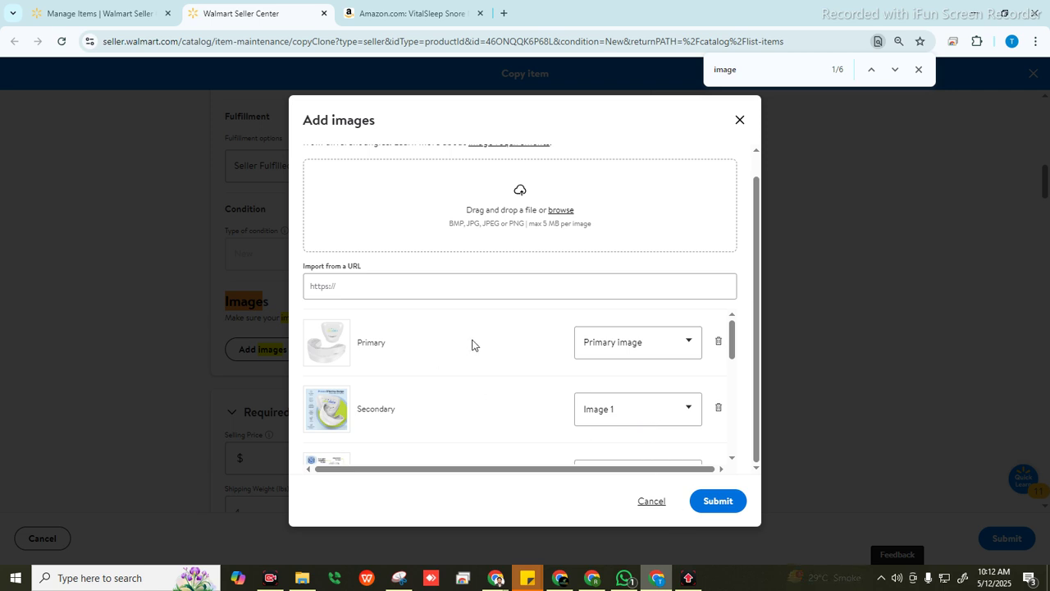
scroll(474, 338, "down", 5)
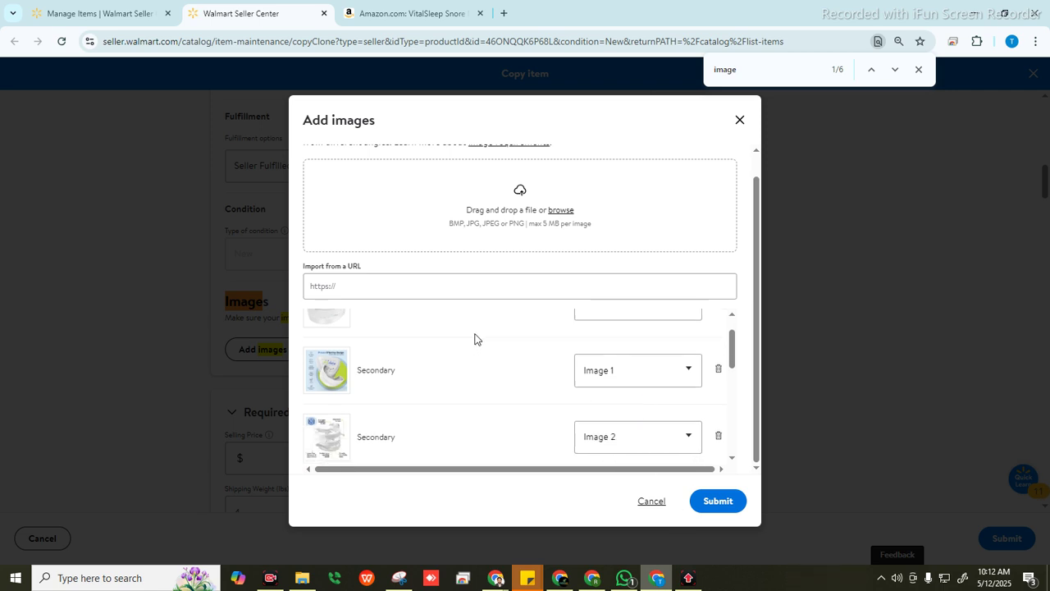
left_click(718, 501)
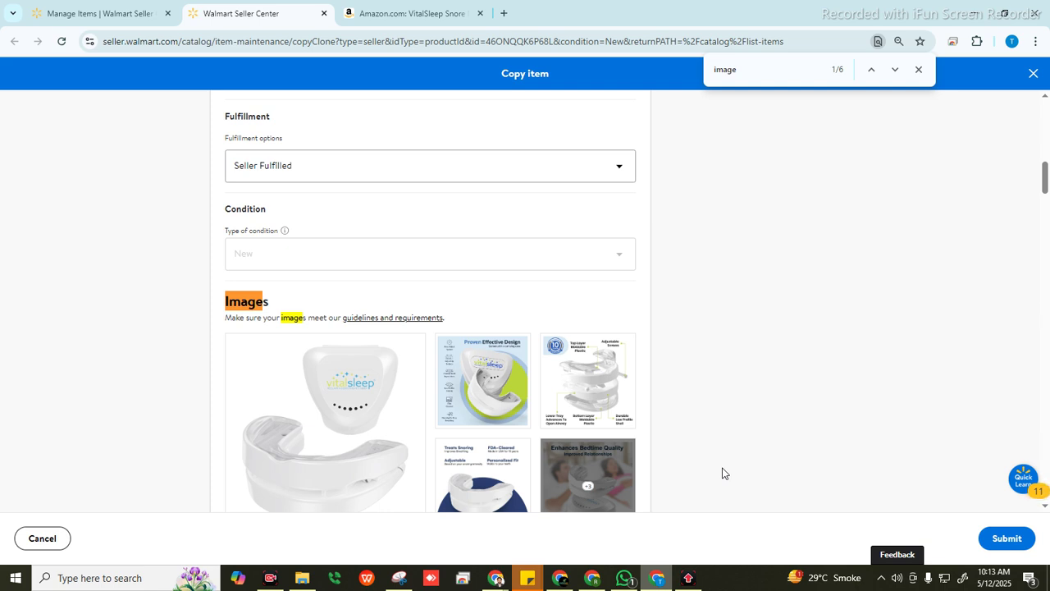
Check the price on the Amazon listing and set the Walmart item's selling price to $69.95.
scroll(645, 314, "down", 1)
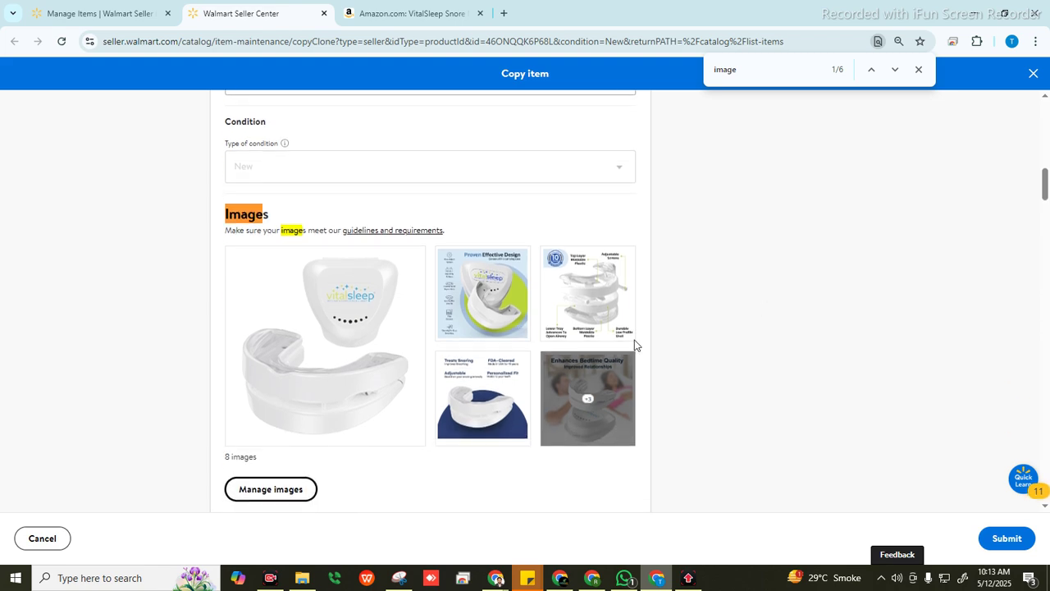
scroll(636, 339, "down", 3)
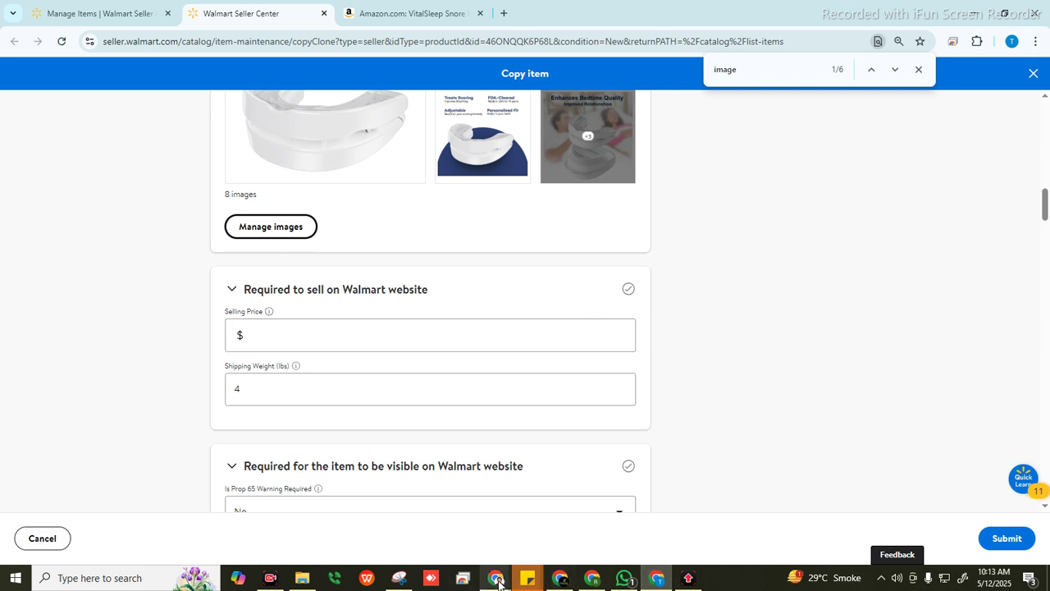
mouse_move(498, 581)
left_click(428, 521)
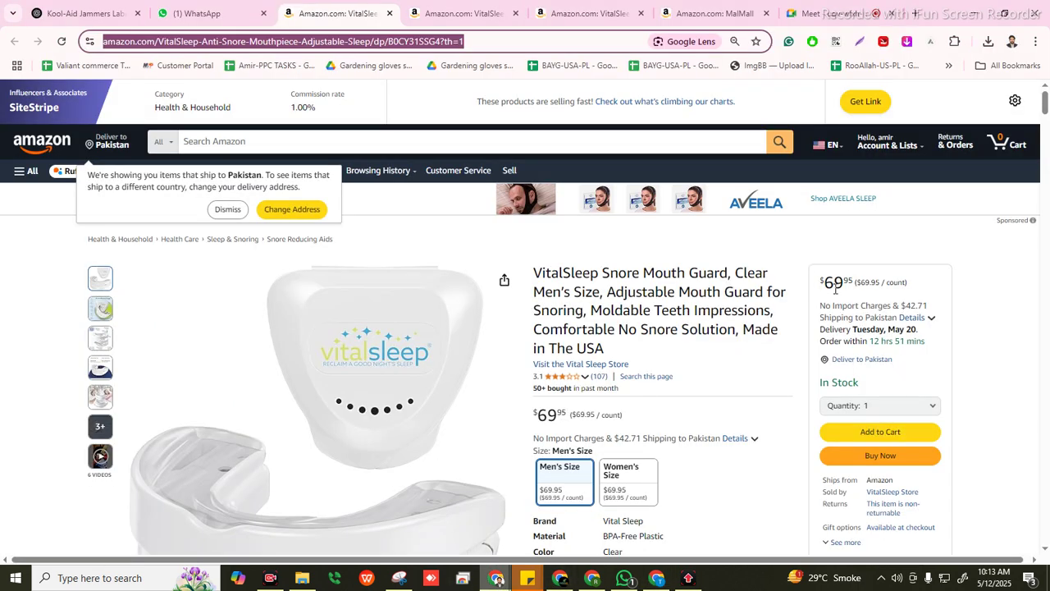
mouse_move(656, 577)
left_click(633, 513)
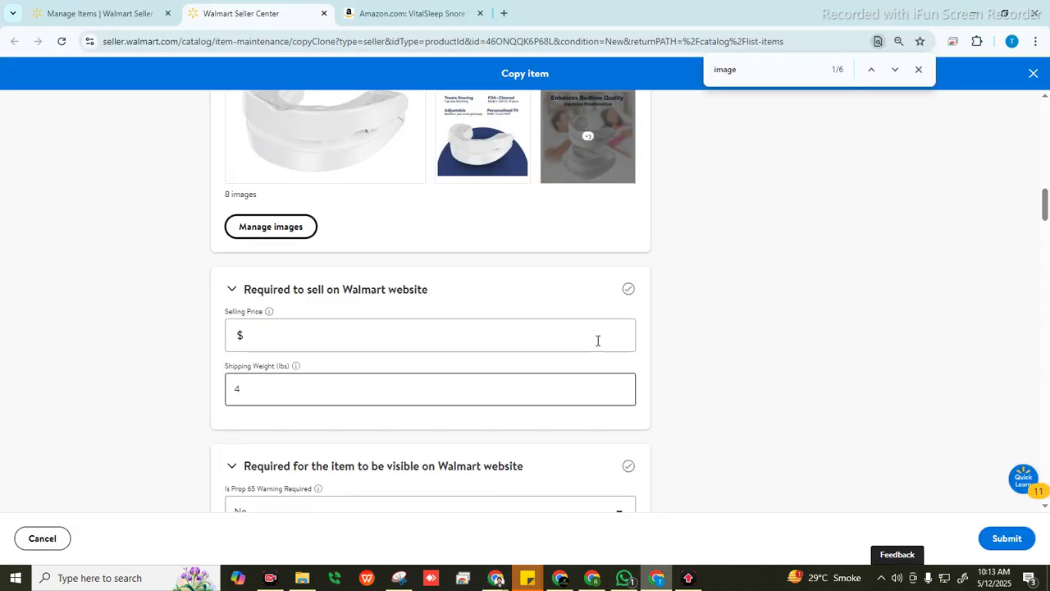
left_click(366, 336)
type("69.95")
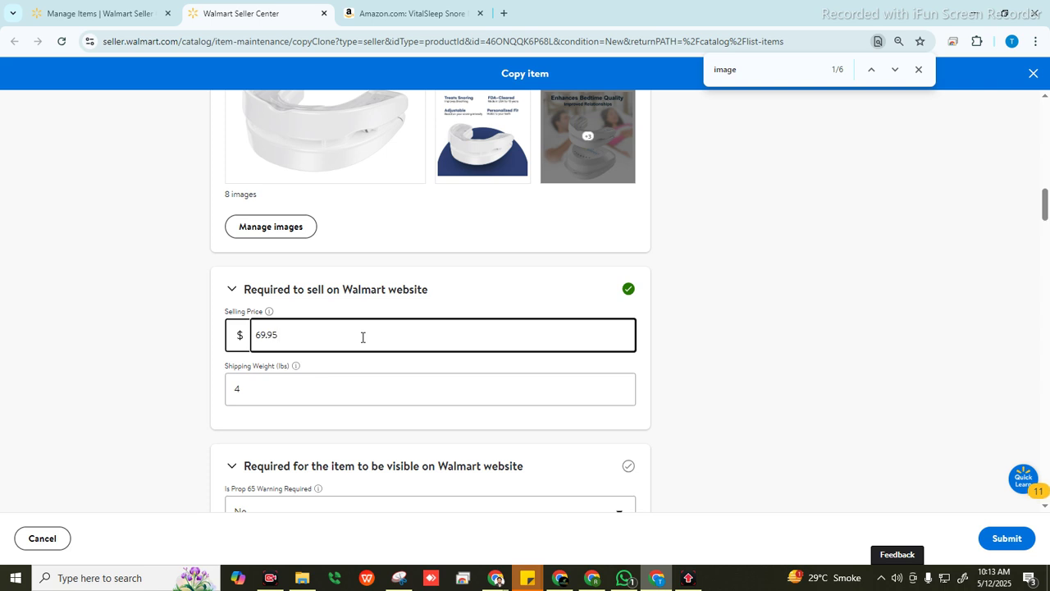
left_click(727, 320)
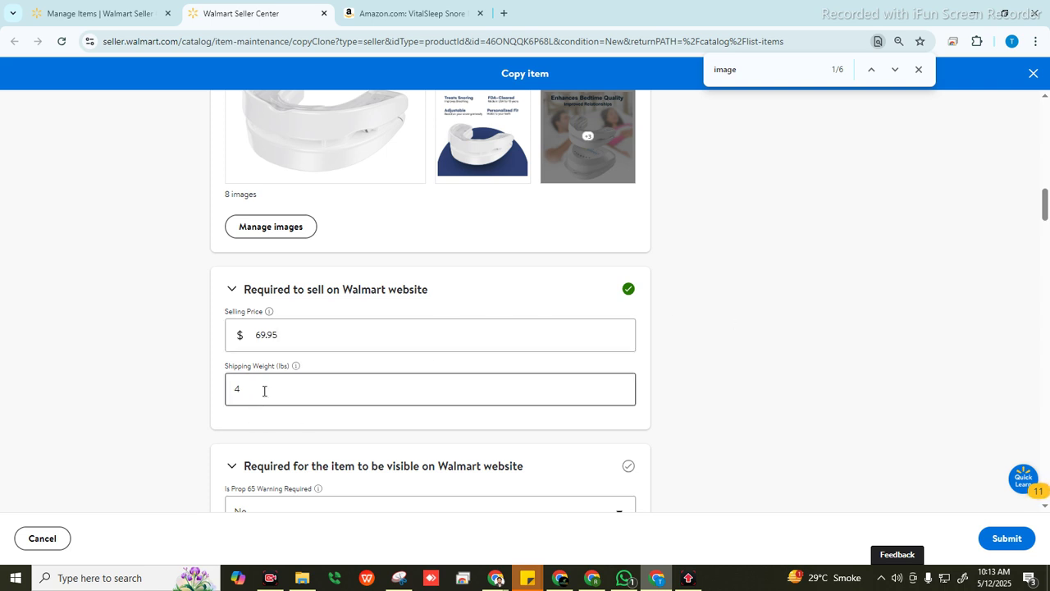
Close the Amazon image viewer and look up the item's weight in the listing's Product details.
left_click(561, 580)
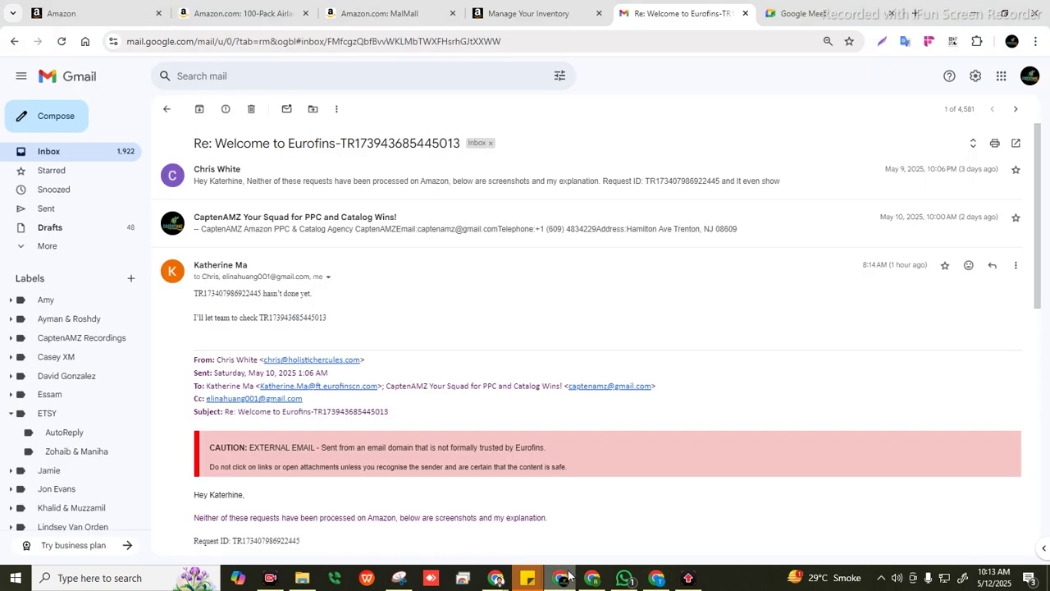
left_click(656, 578)
scroll(823, 218, "down", 4)
left_click(376, 6)
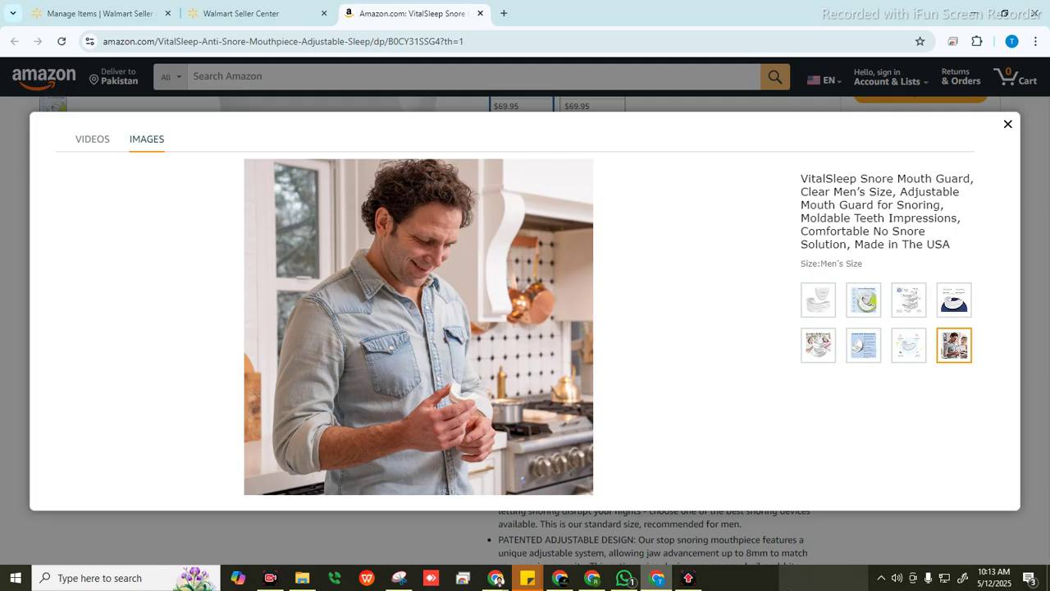
key("Escape")
scroll(397, 366, "down", 20)
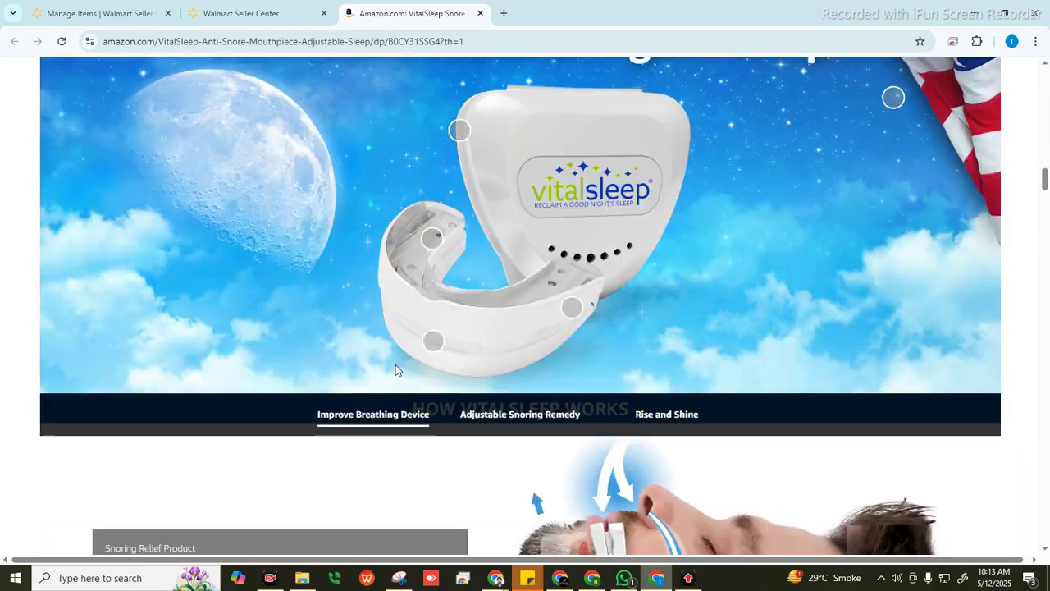
scroll(397, 362, "down", 20)
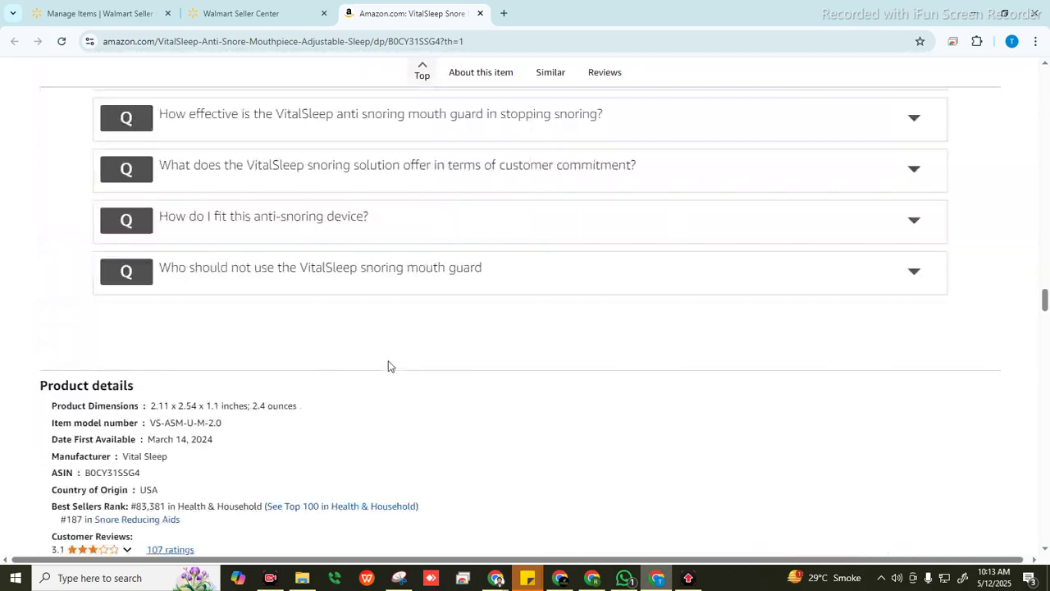
scroll(388, 358, "up", 2)
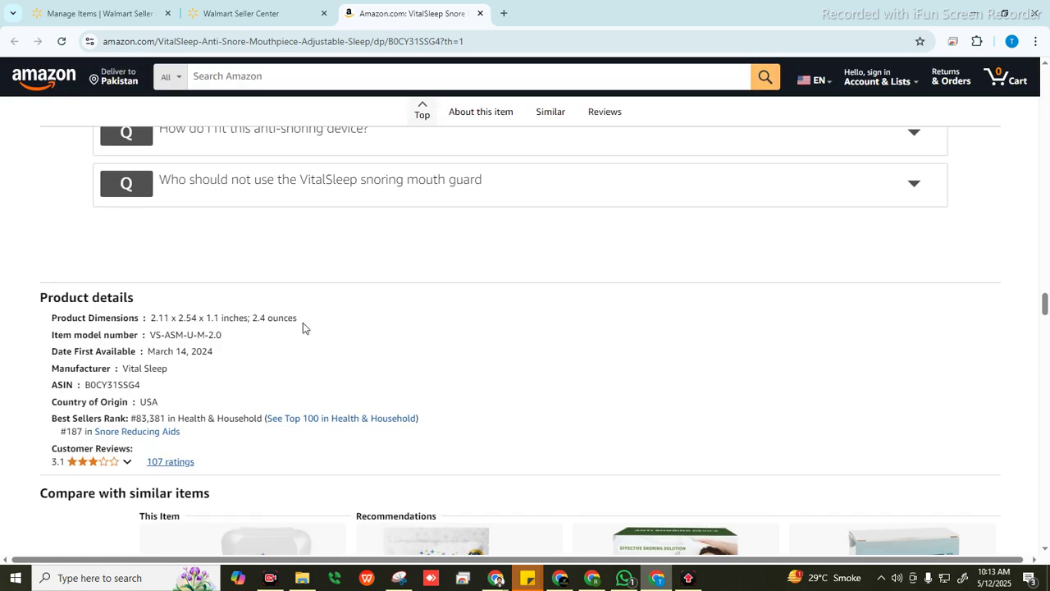
left_click_drag(268, 321, 254, 327)
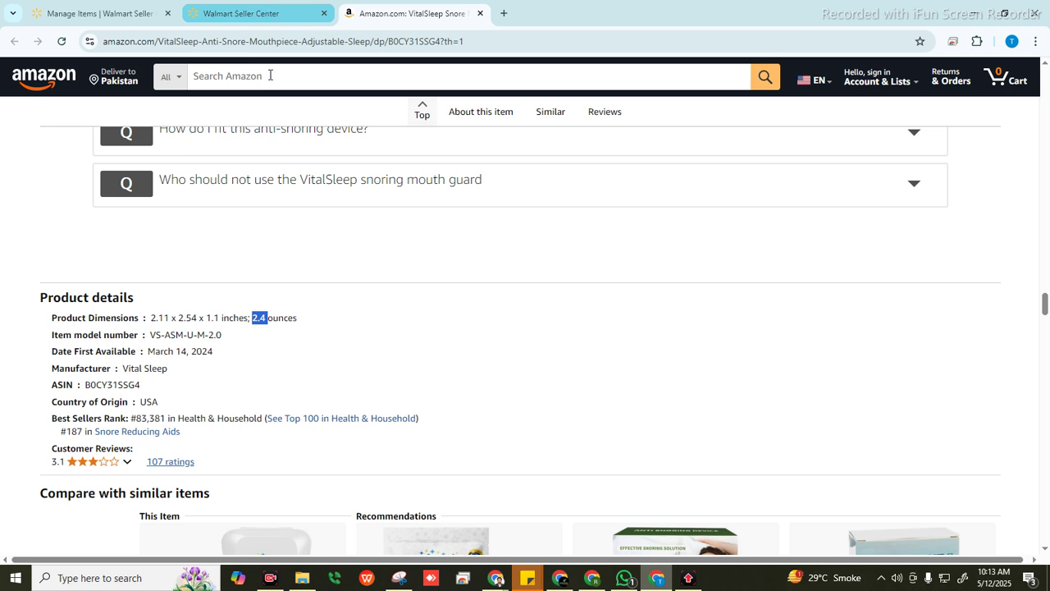
Copy the item model number from the Amazon Product details and replace the Walmart SKU with VS-ASM-U-M-2.0.
left_click_drag(228, 337, 162, 338)
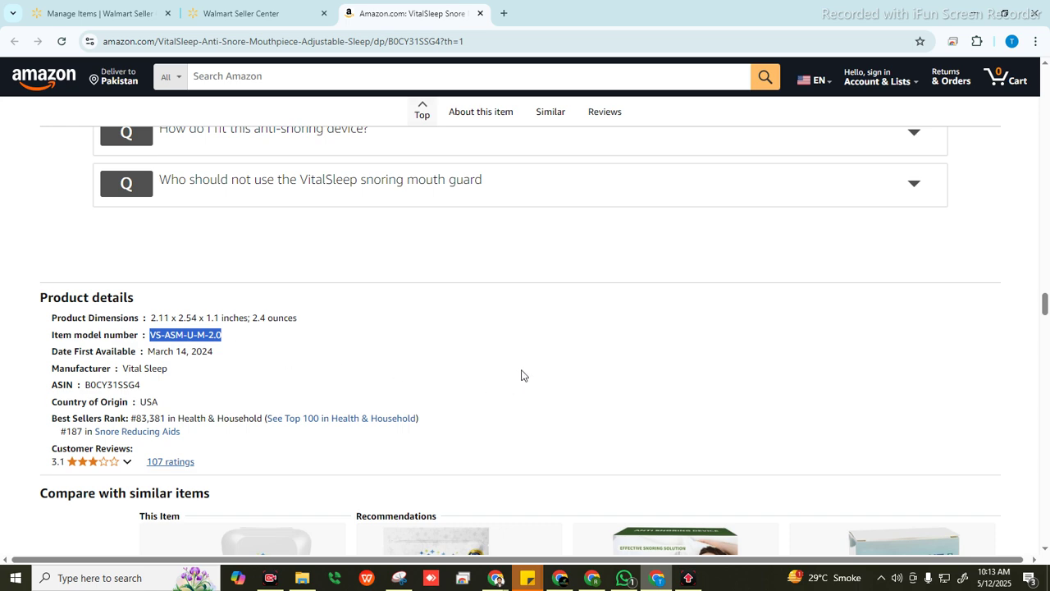
left_click(246, 14)
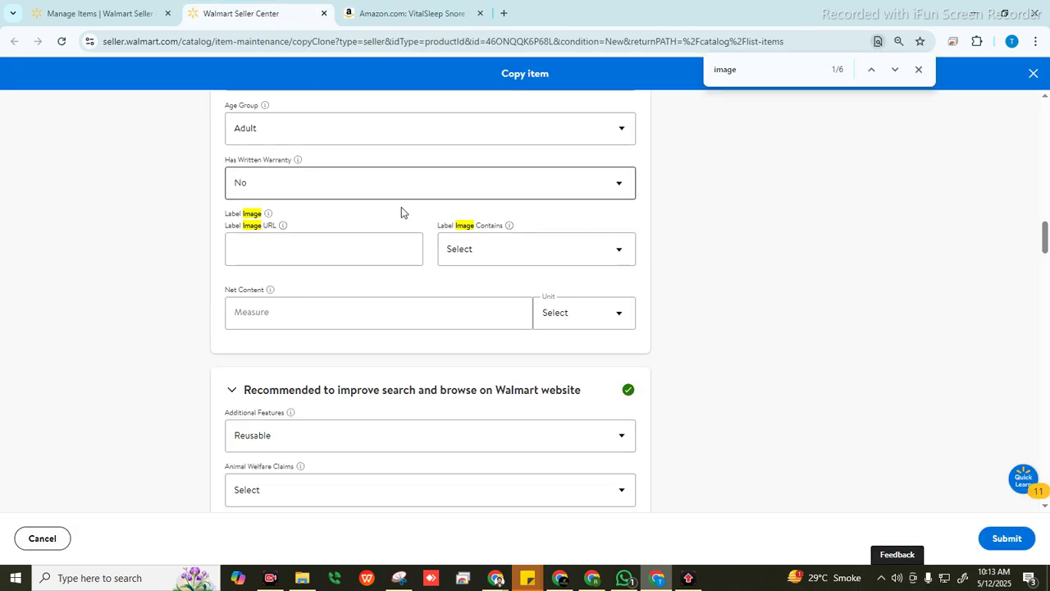
scroll(707, 271, "up", 5)
scroll(706, 250, "up", 8)
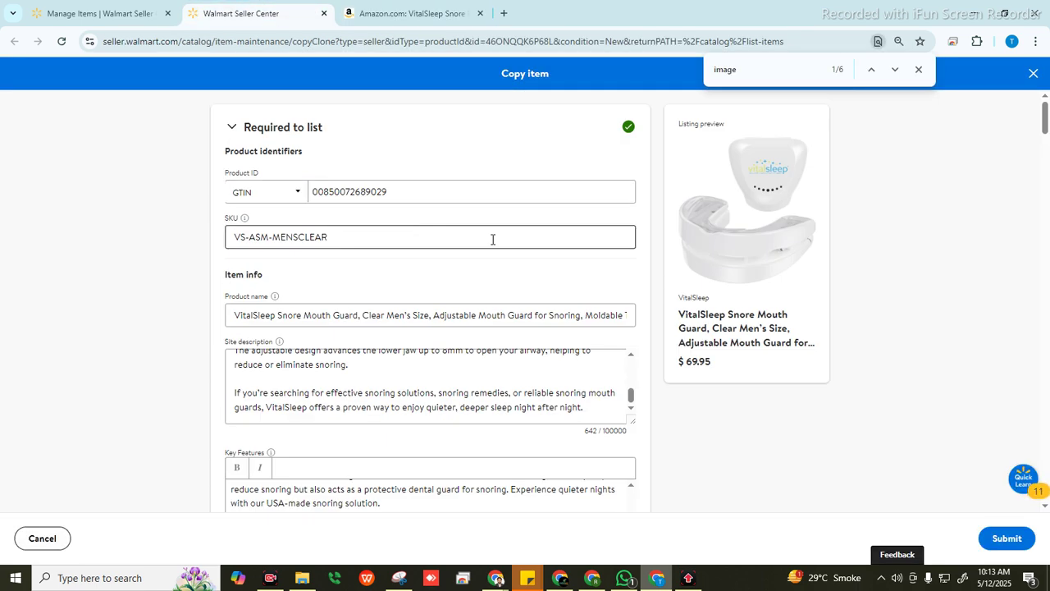
left_click(399, 227)
key("ctrl+a")
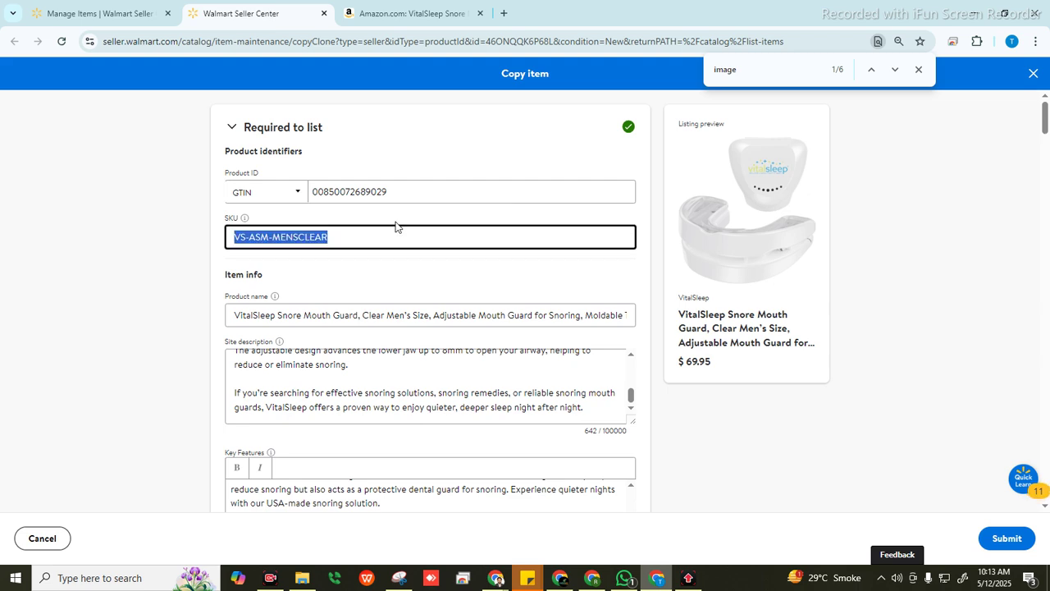
type("VS-ASM-U-M-2.0")
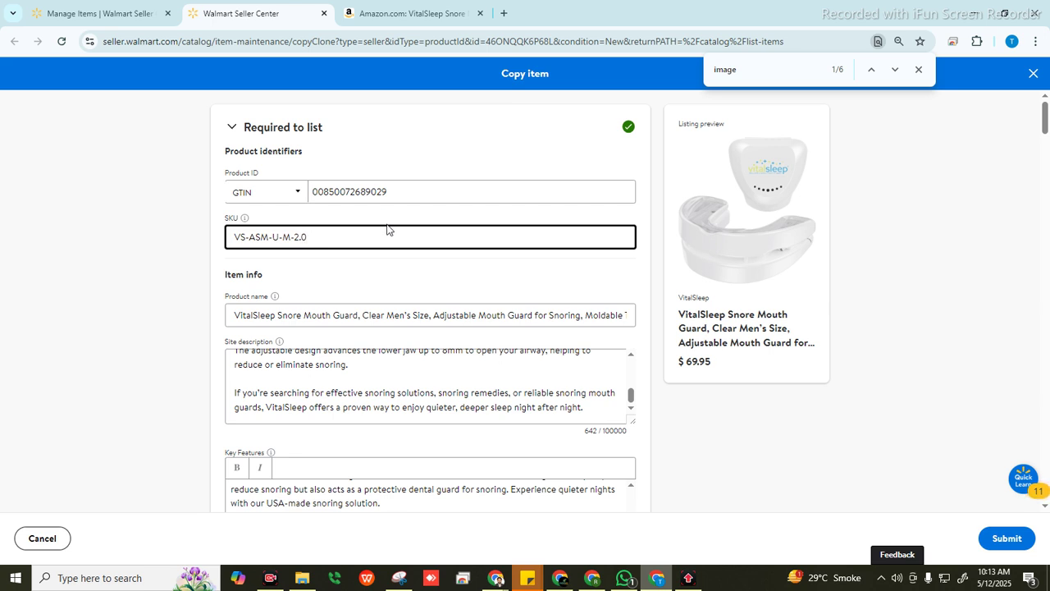
left_click(889, 419)
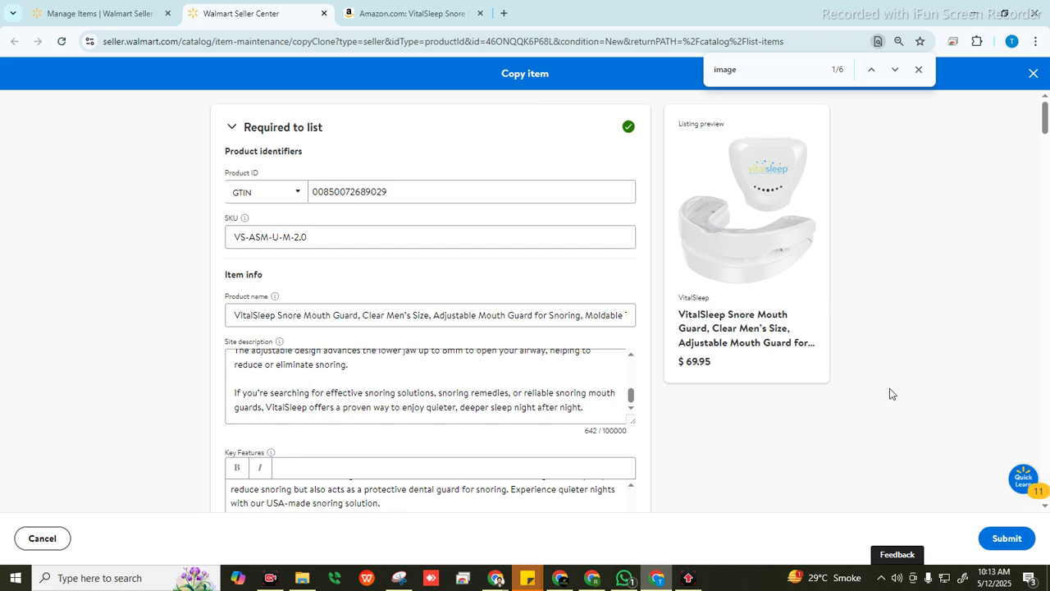
Record the SKU in a new Notepad note as "VS-ASM-U-M-2.0 (men Clear)" and return to the copy form.
key("super")
type("note'")
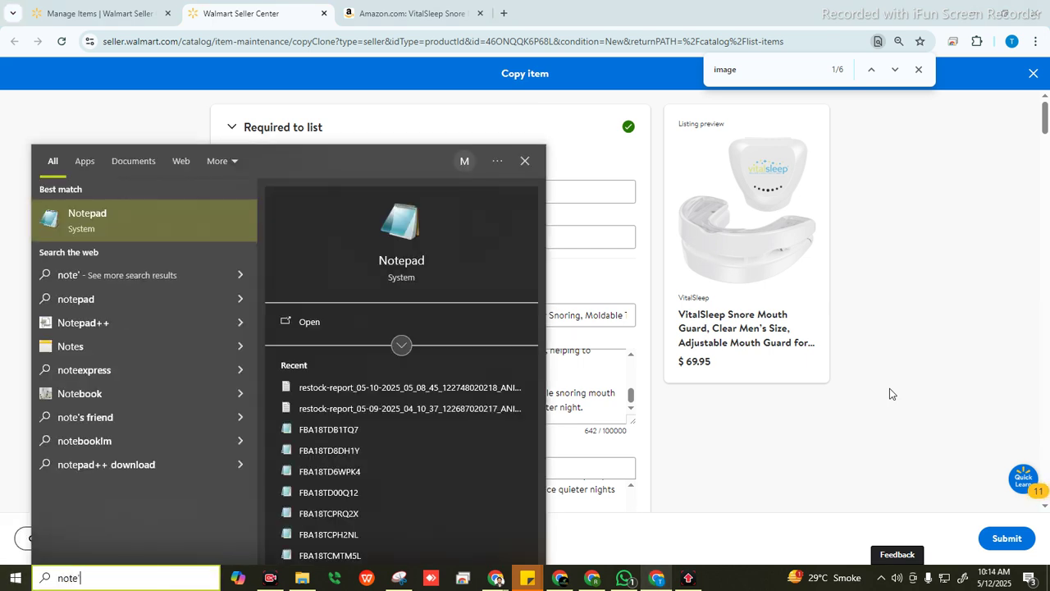
left_click(174, 227)
type("VS-ASM-U-M-2.0")
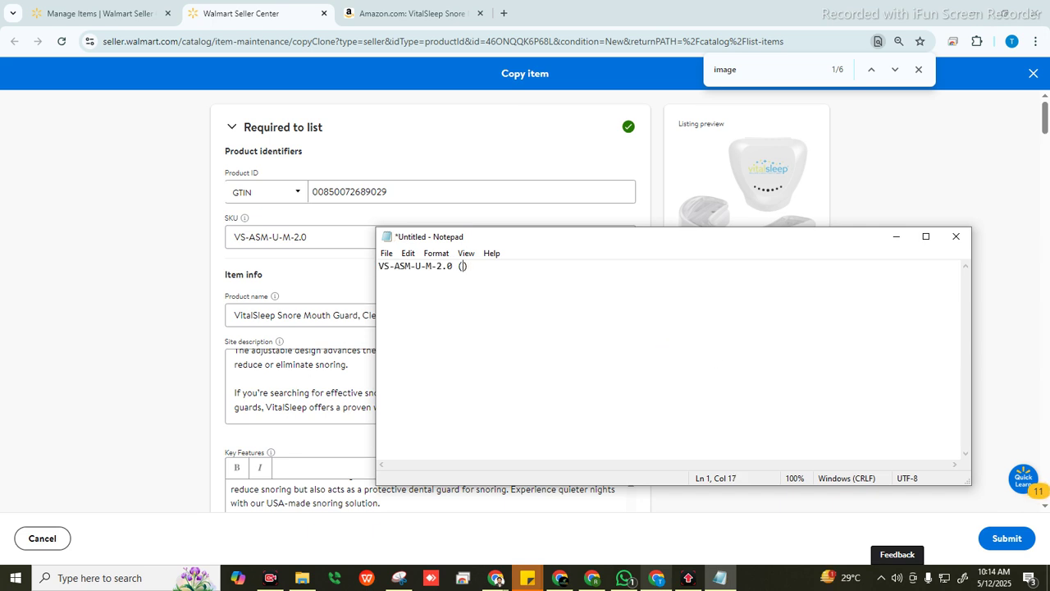
type("men Clear")
left_click(174, 439)
scroll(677, 332, "down", 3)
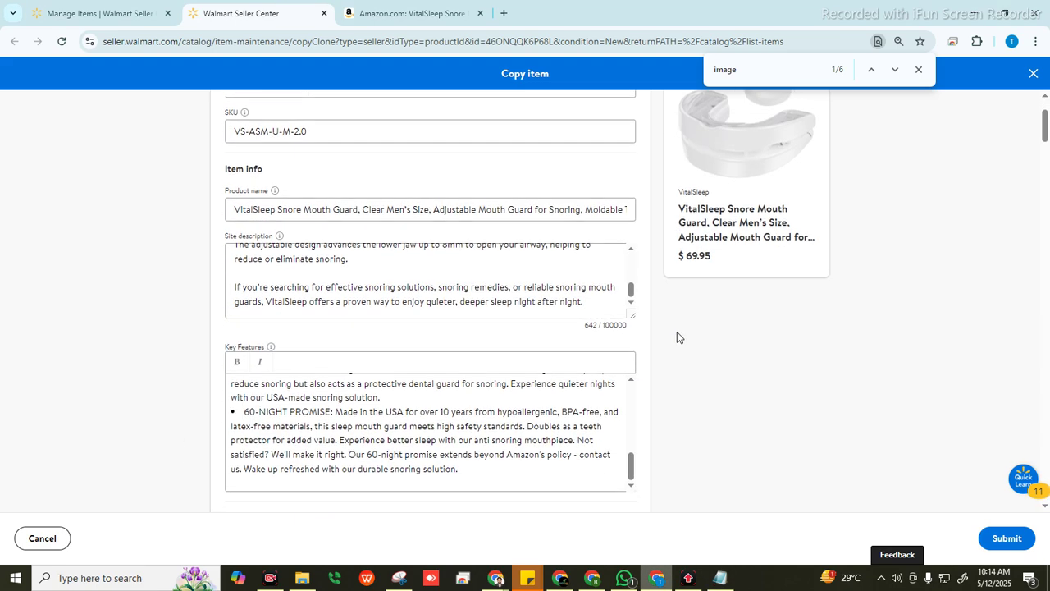
Go to the item's Shipping Weight field and search Google in a new tab for an ounce-to-pound conversion.
scroll(745, 347, "down", 5)
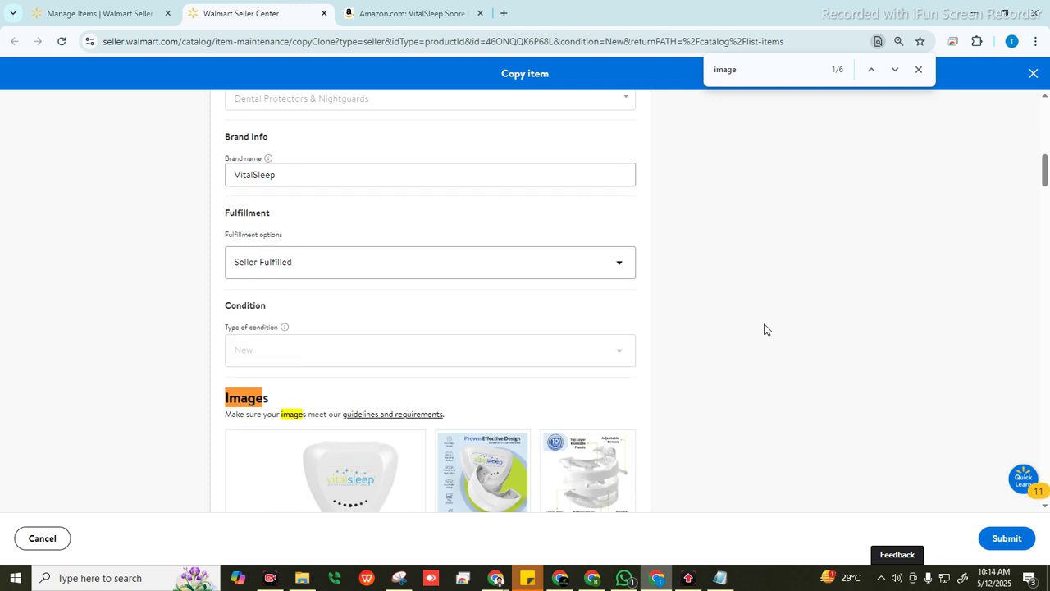
scroll(764, 329, "down", 1)
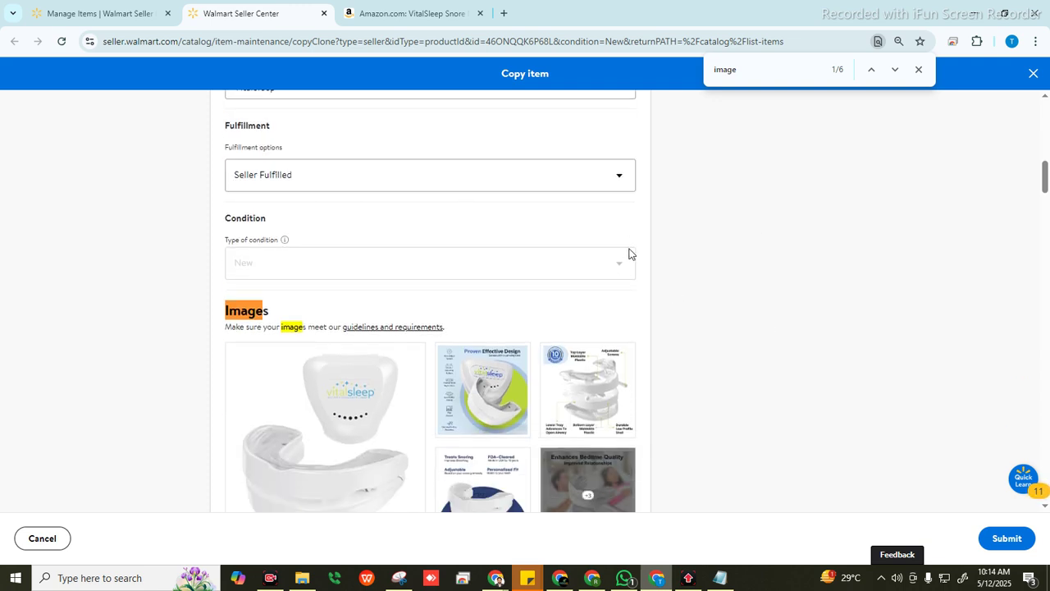
left_click(494, 176)
left_click(495, 199)
scroll(792, 240, "down", 6)
scroll(815, 232, "down", 1)
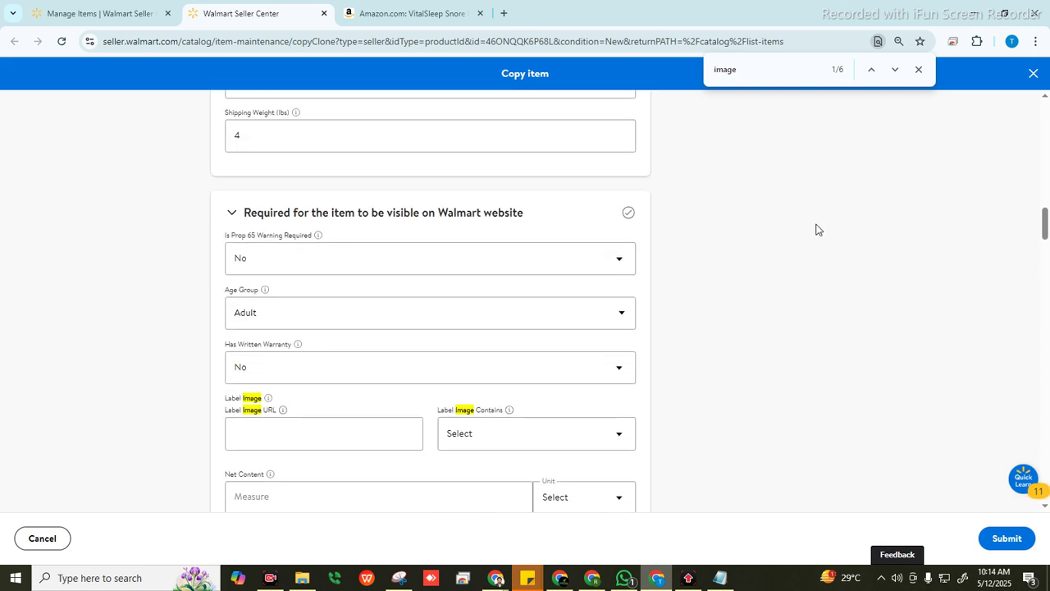
left_click(335, 133)
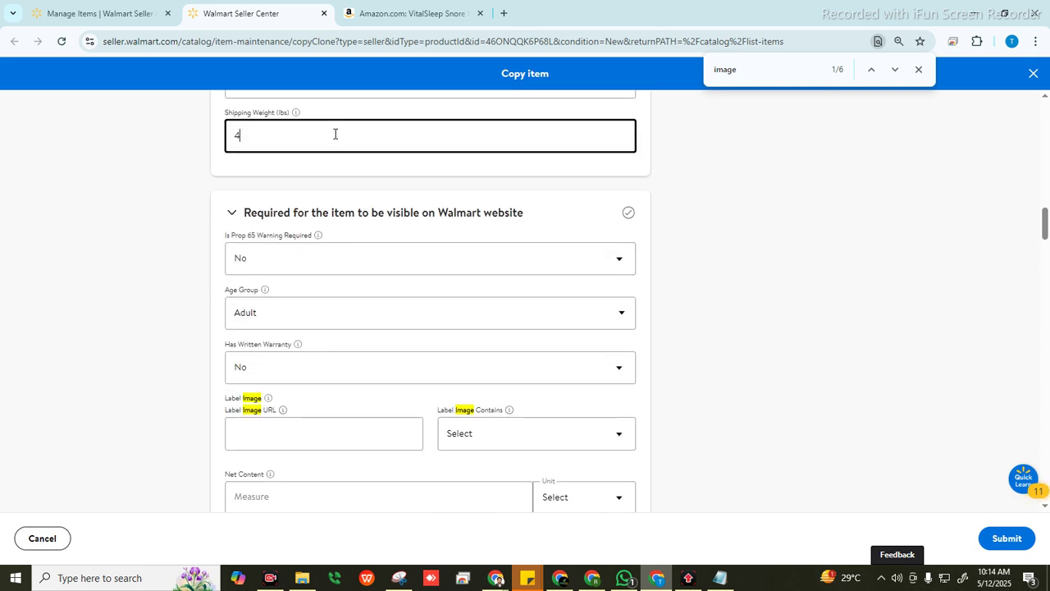
left_click(503, 13)
type("iounc to lb")
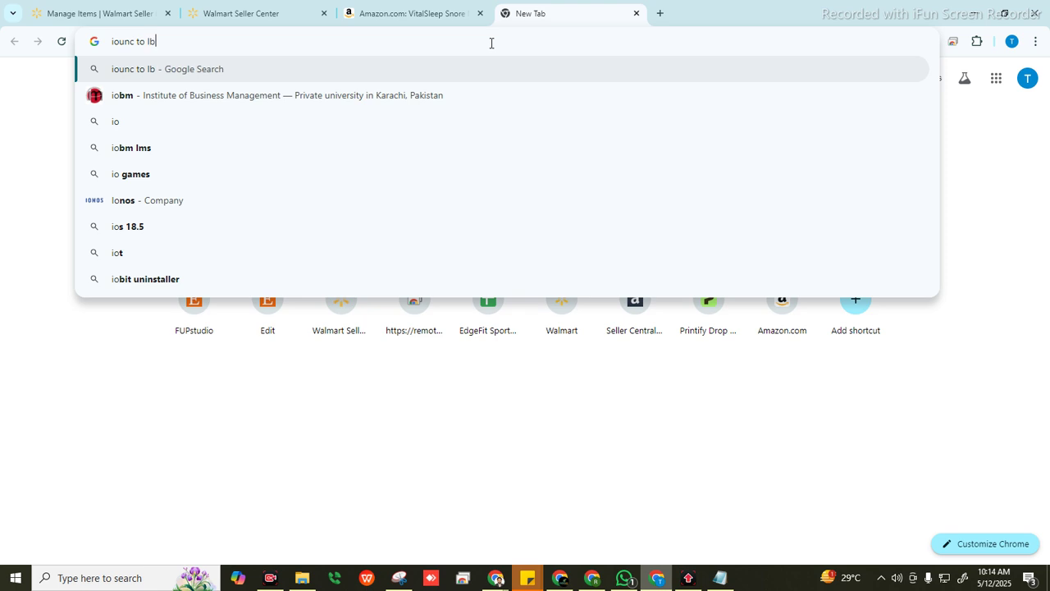
key("Return")
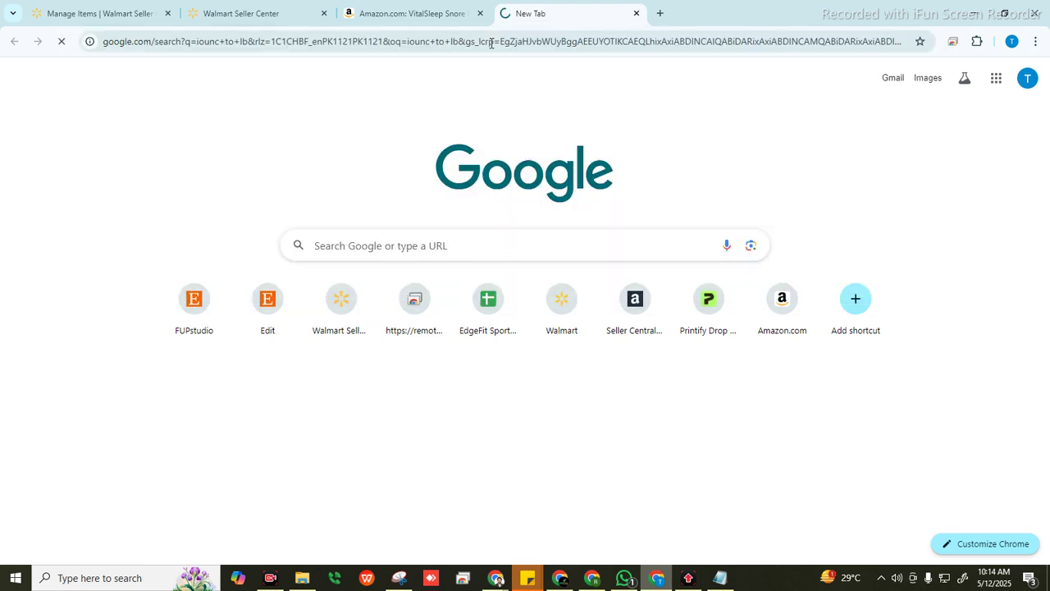
Check the item weight on the Amazon listing and convert 2.4 ounces to pounds in Google's converter.
double_click(230, 277)
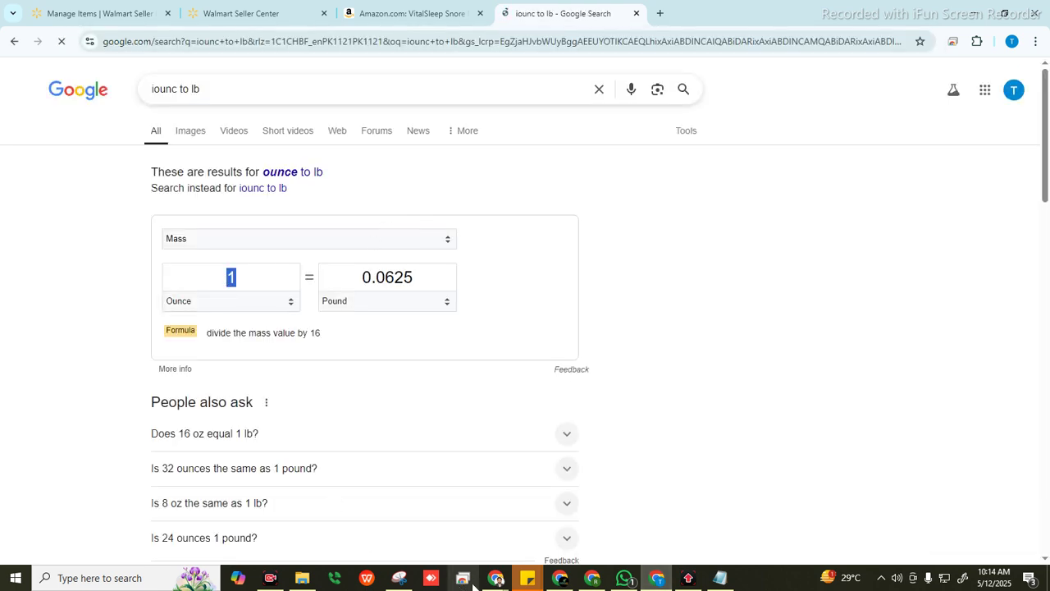
left_click(406, 13)
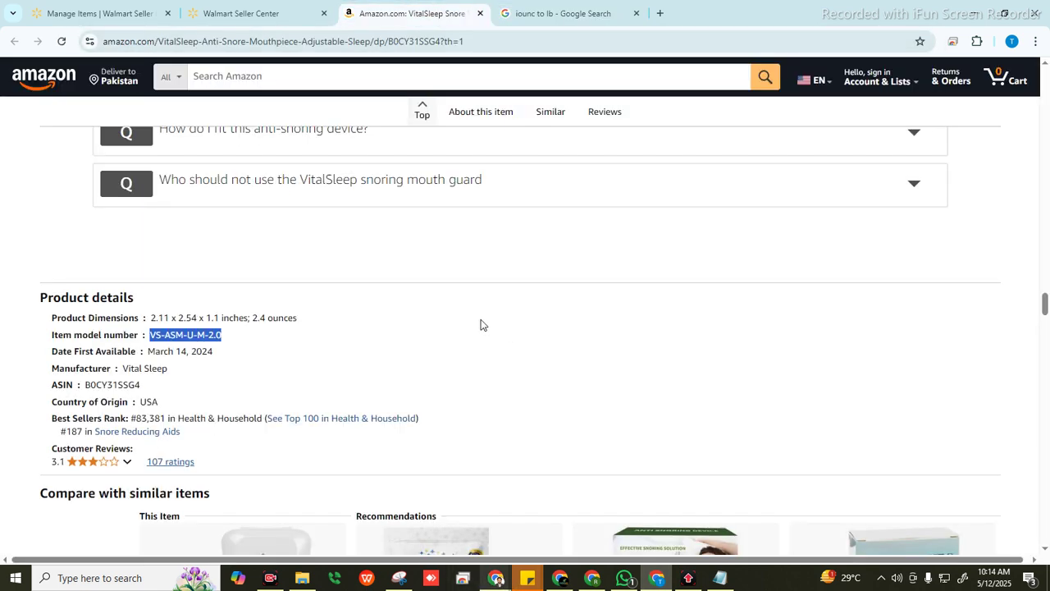
left_click(525, 15)
type("2.4")
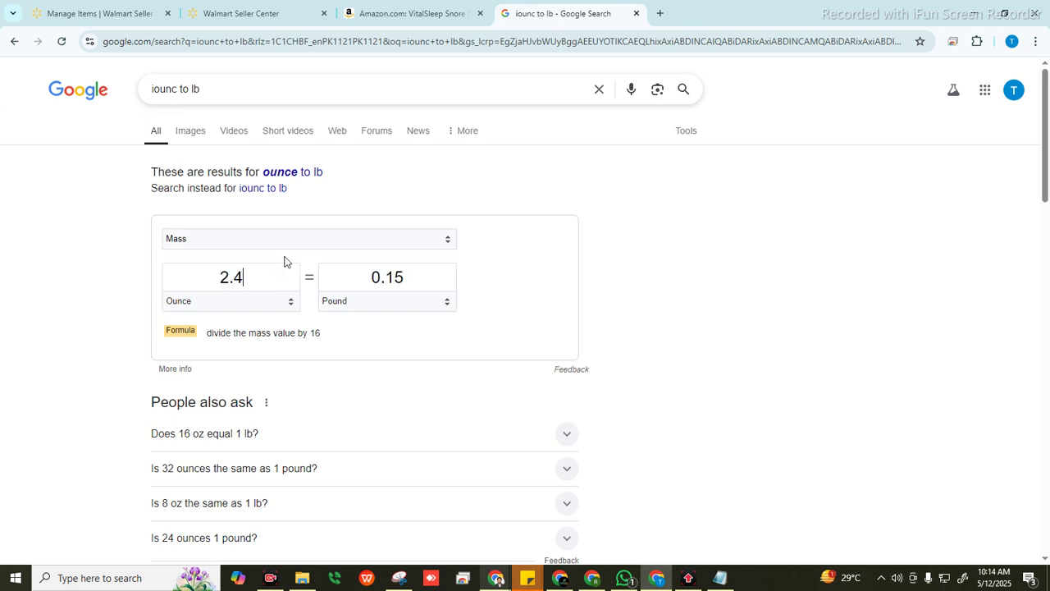
left_click_drag(420, 278, 350, 277)
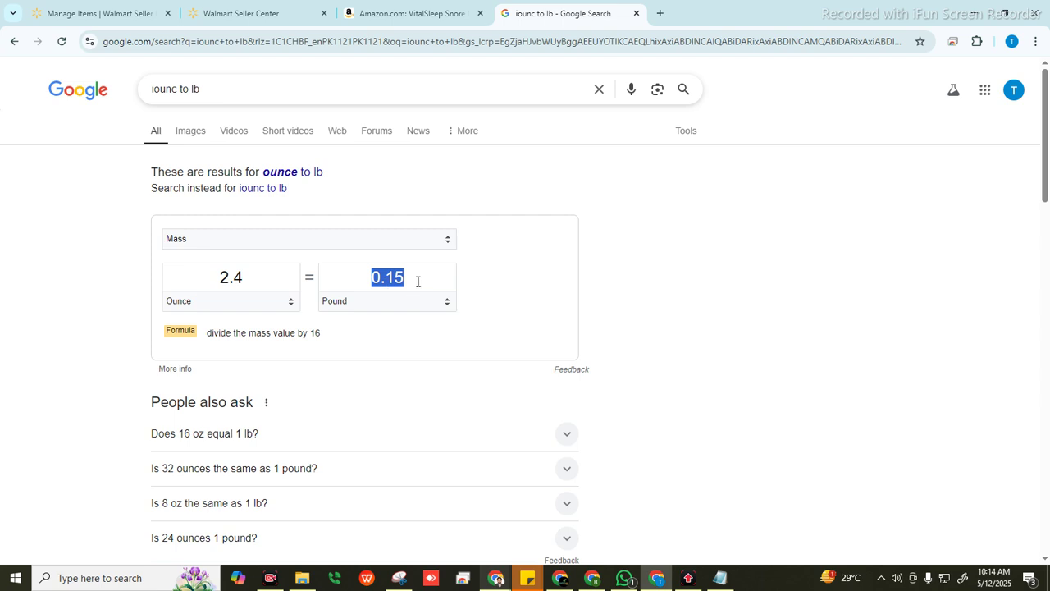
Return to the Walmart copy form and set the Shipping Weight to 0.15 lbs.
left_click(378, 10)
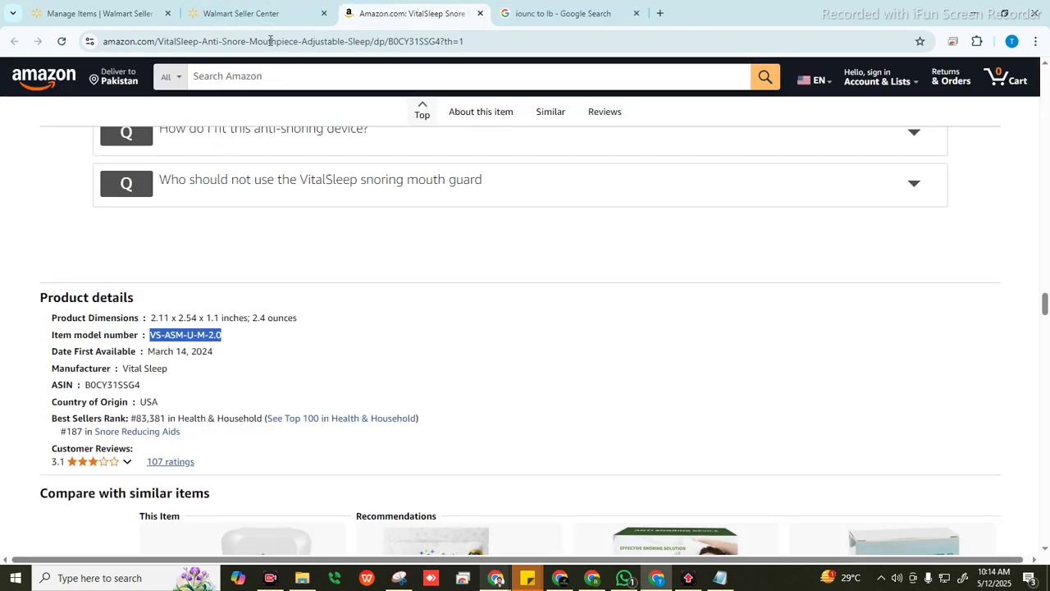
left_click(246, 14)
scroll(337, 259, "up", 1)
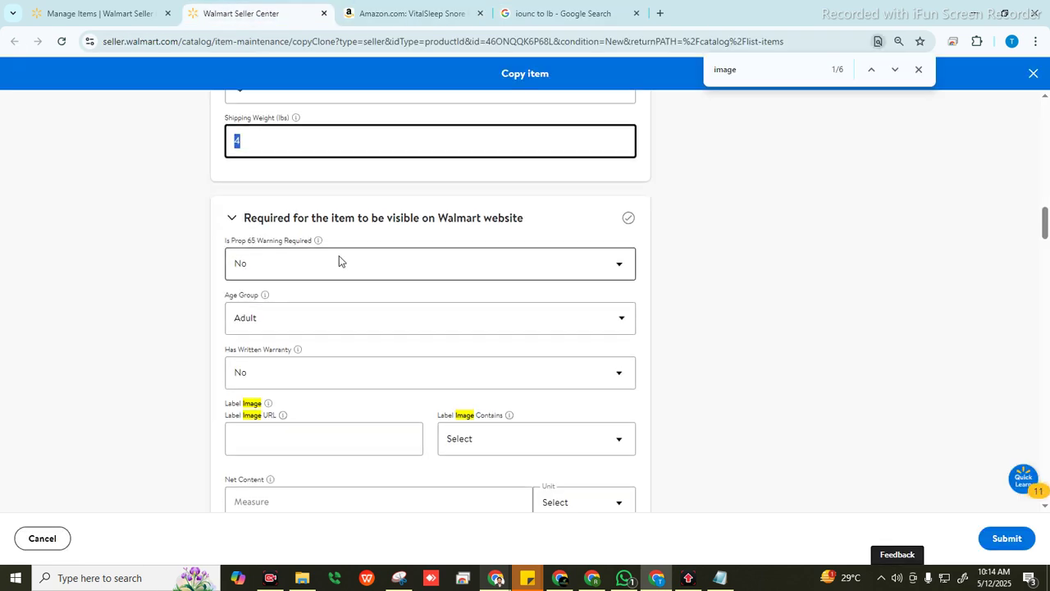
left_click(306, 223)
type("0.15")
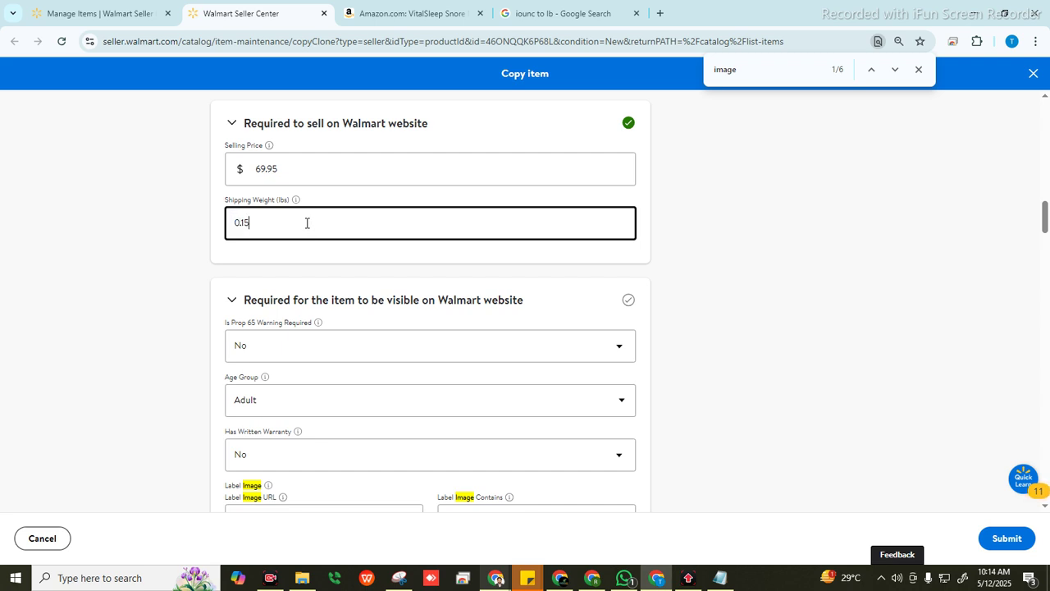
left_click(646, 317)
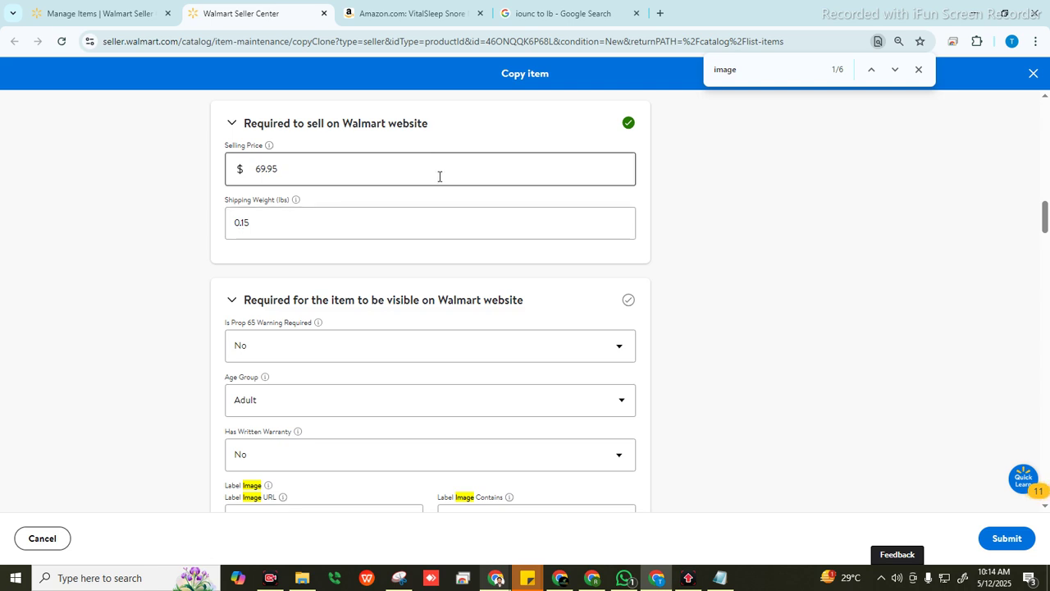
Set the Net Content measure to 2.95 with Ounce as the unit.
scroll(441, 176, "down", 1)
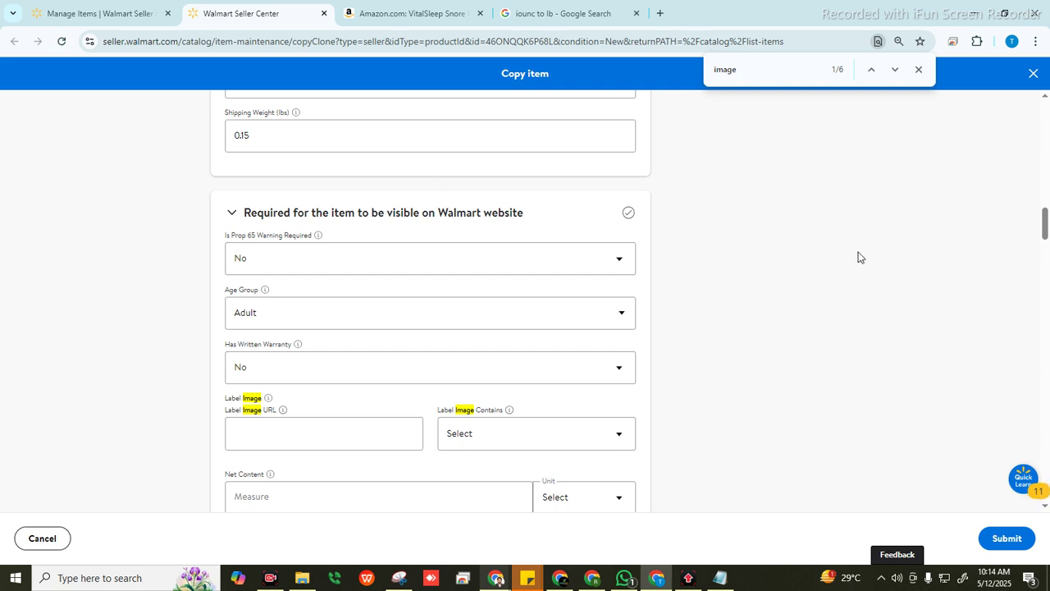
scroll(859, 258, "down", 1)
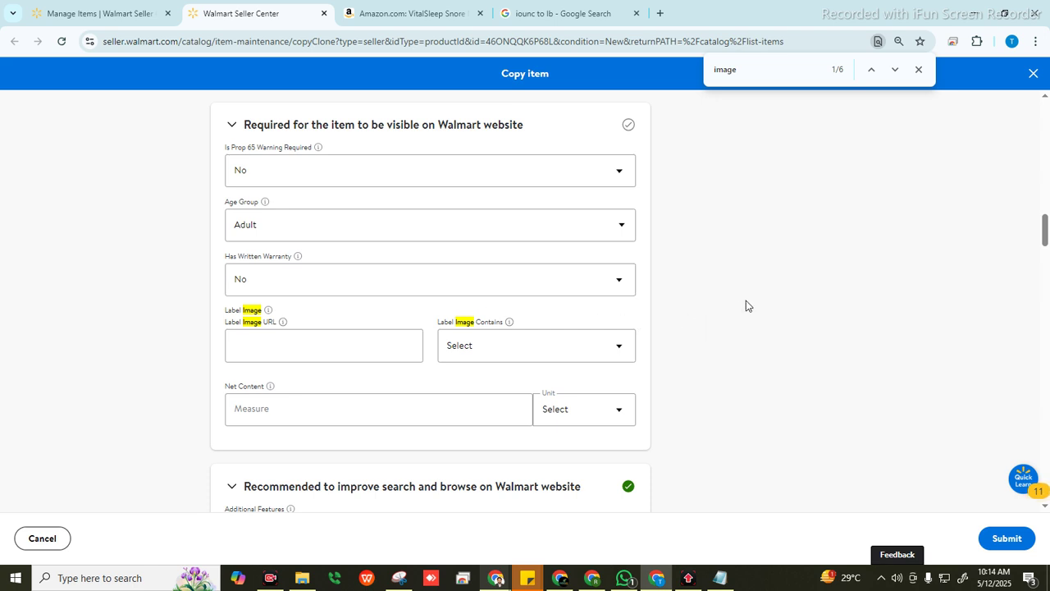
scroll(323, 399, "down", 1)
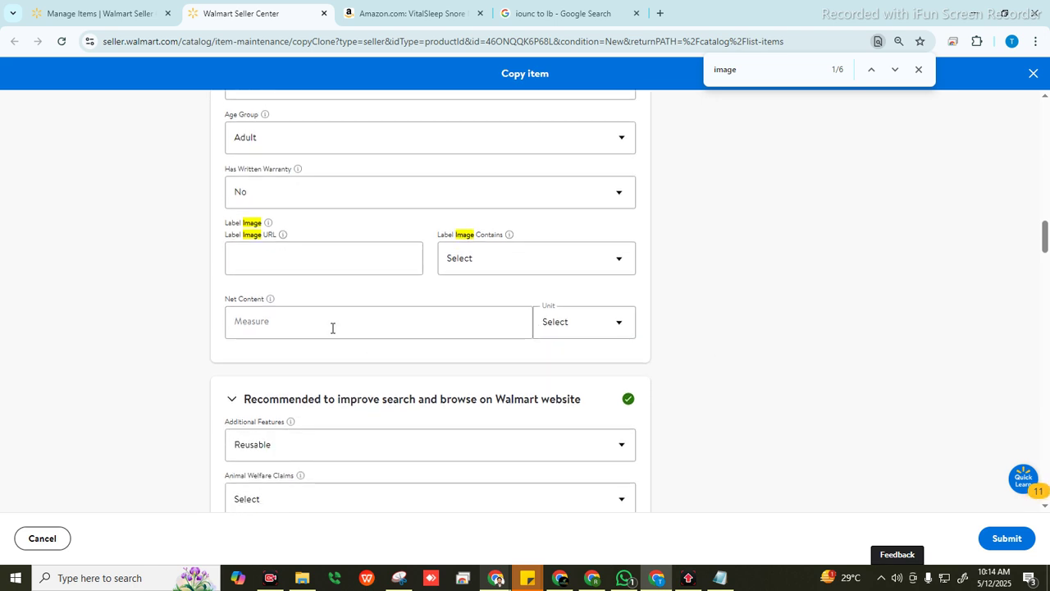
left_click(289, 329)
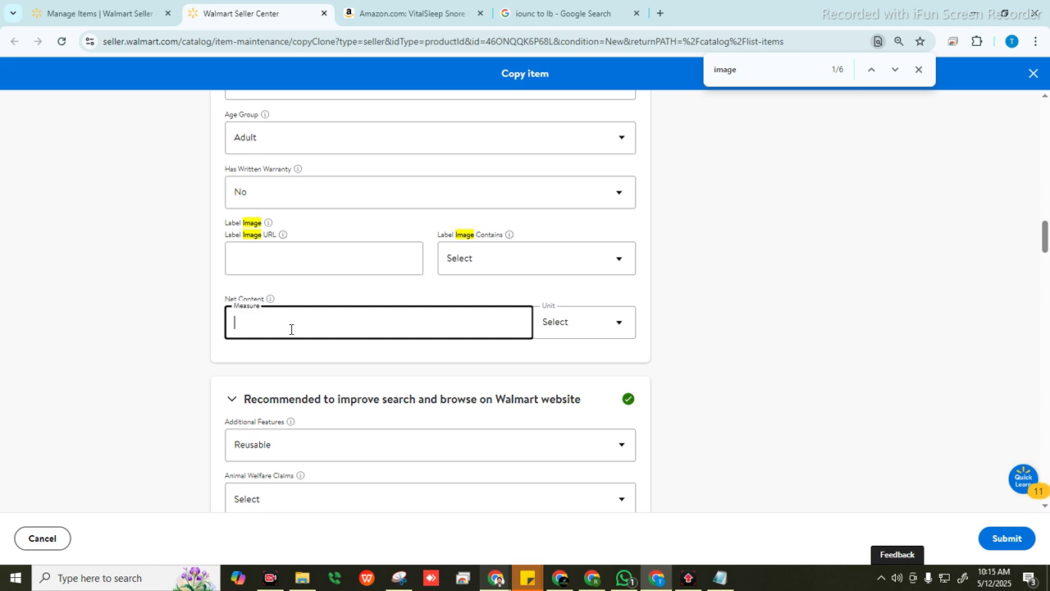
type("0.15")
key("ctrl+a")
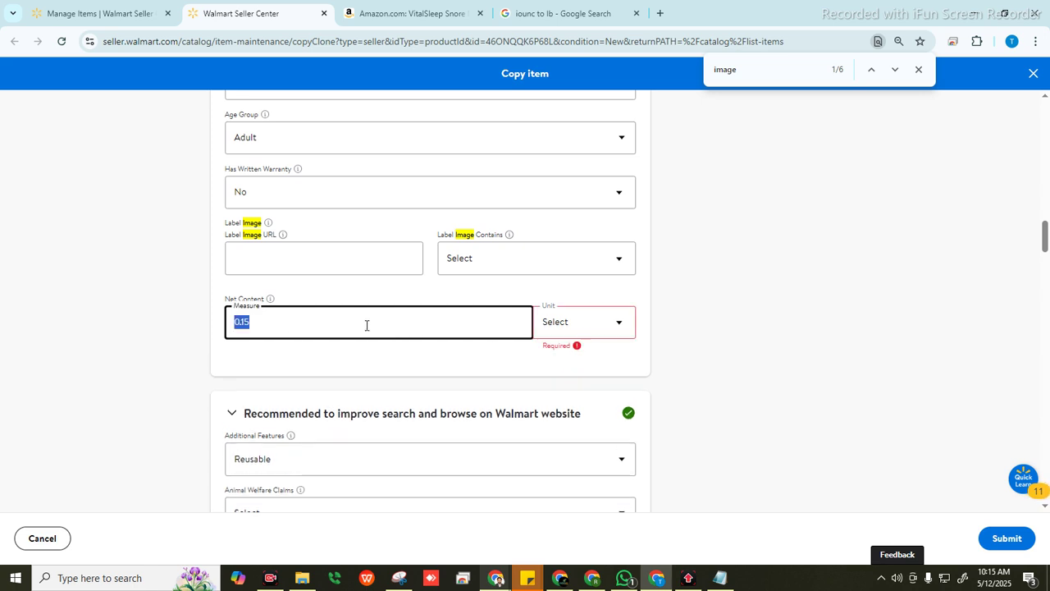
type("2.95")
left_click(570, 325)
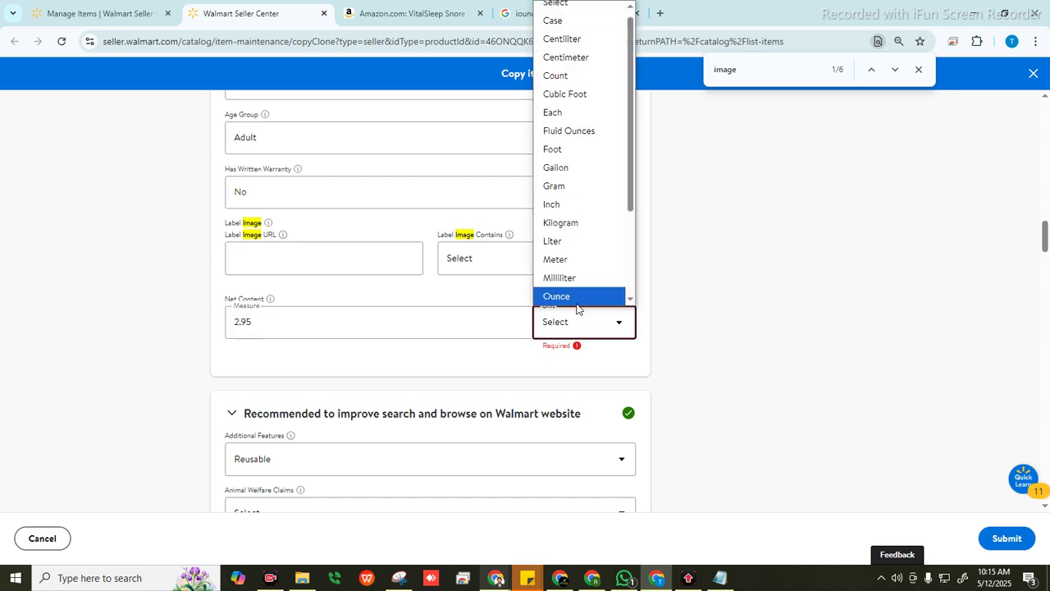
left_click(577, 302)
scroll(861, 266, "down", 2)
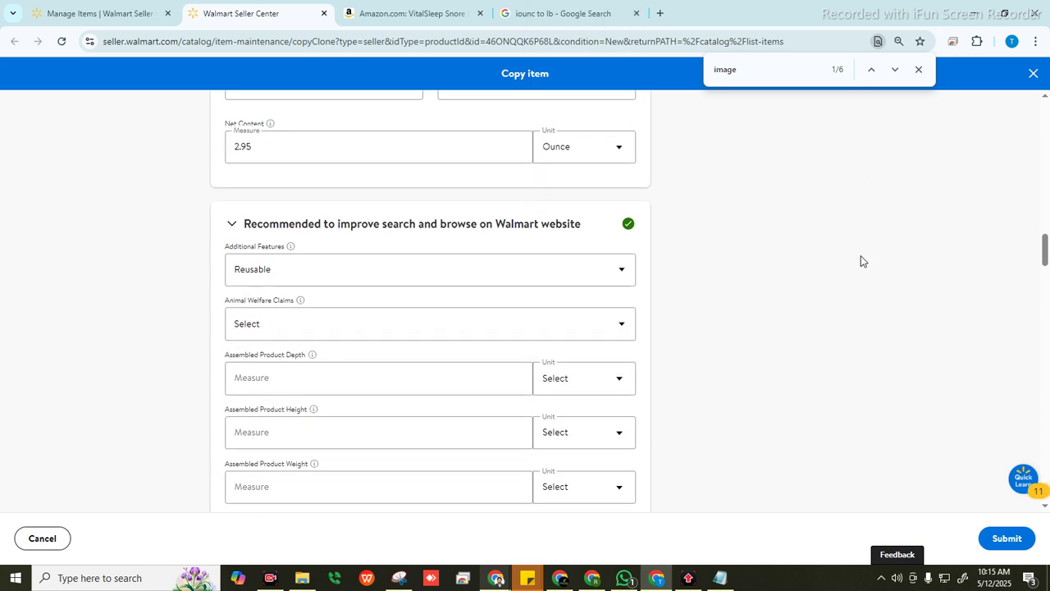
Review the recommended fields as far as Manufacturer Part Number and copy the item model number from the Amazon Product details.
scroll(861, 261, "up", 1)
scroll(861, 261, "down", 2)
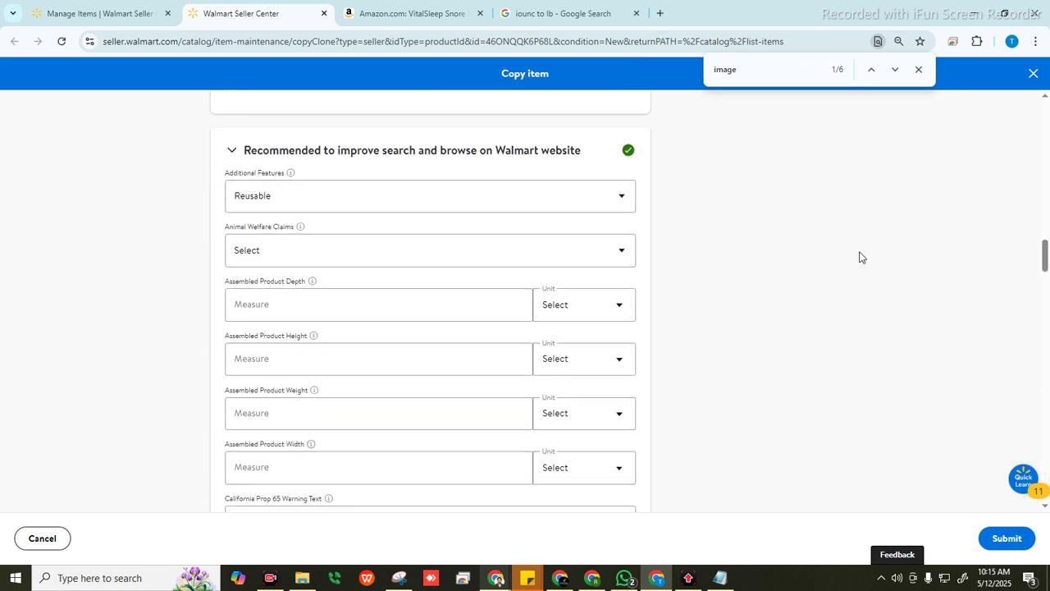
scroll(324, 425, "down", 4)
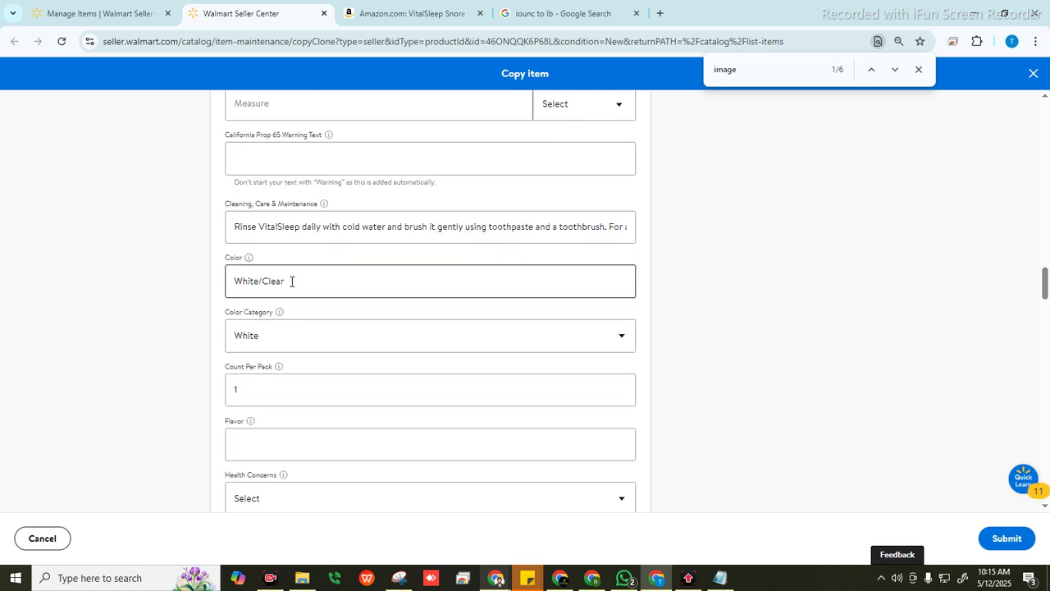
scroll(440, 312, "down", 5)
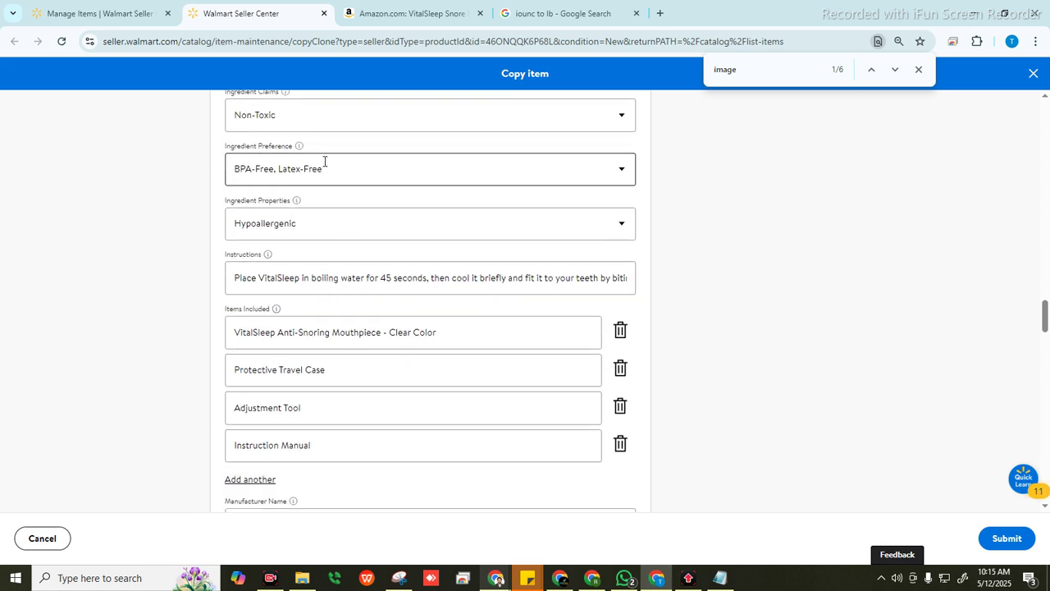
scroll(340, 407, "down", 3)
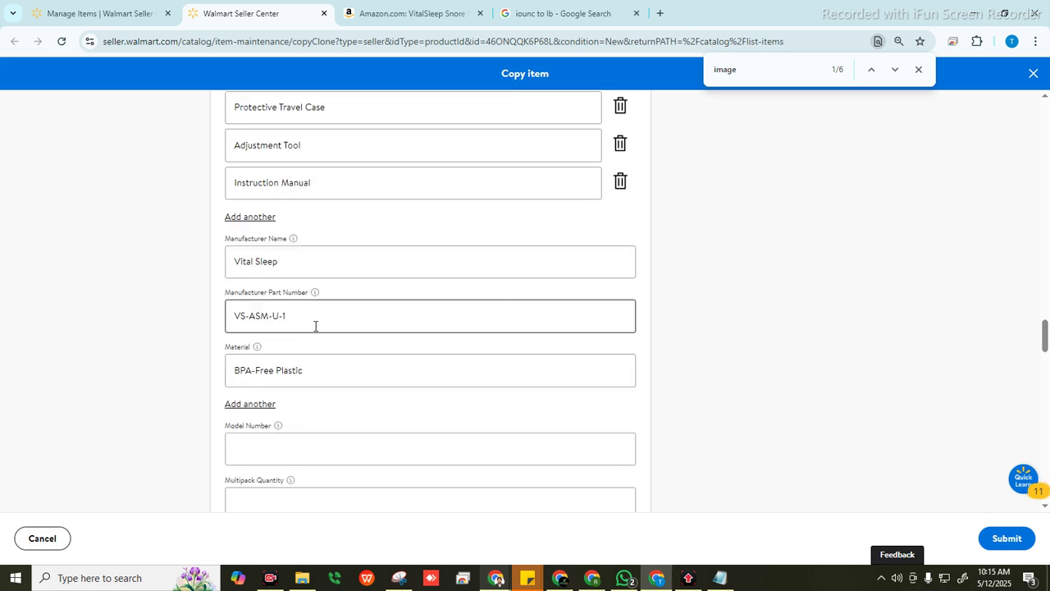
left_click(312, 324)
key("ctrl+a")
left_click(394, 10)
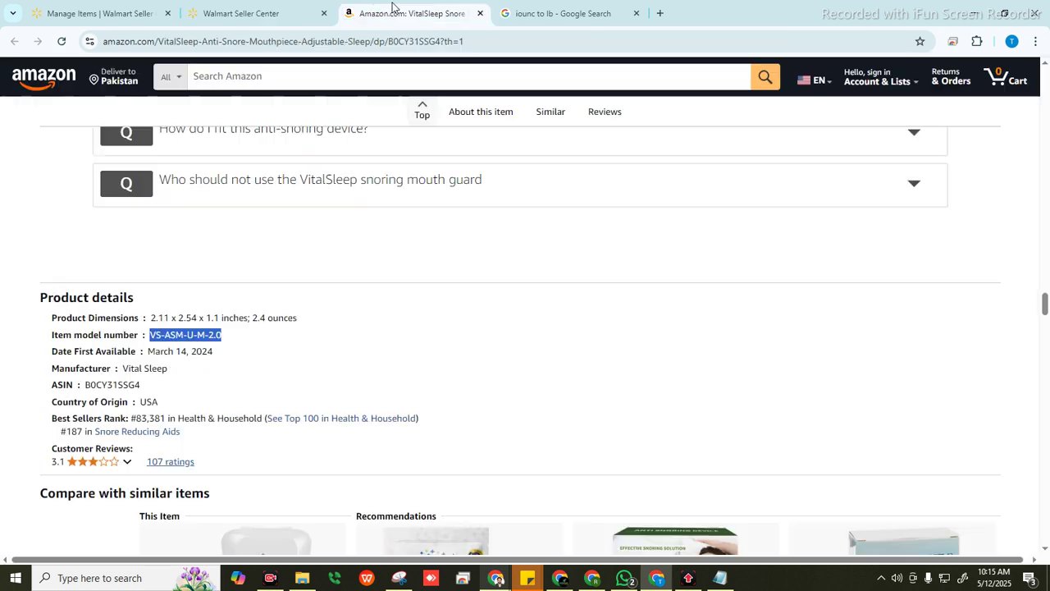
left_click(205, 353)
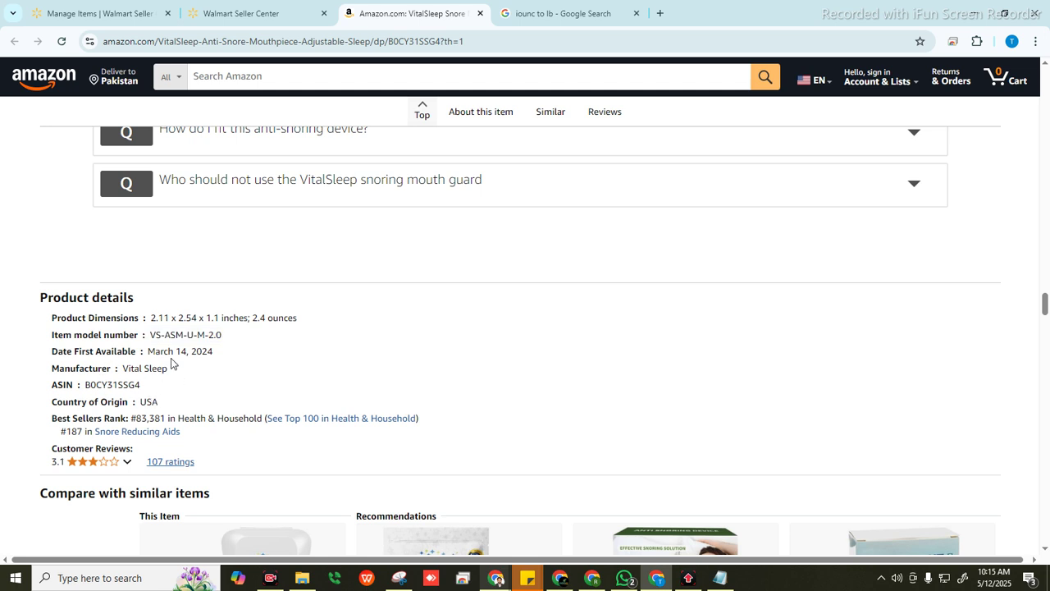
left_click_drag(223, 336, 151, 334)
key("ctrl+c")
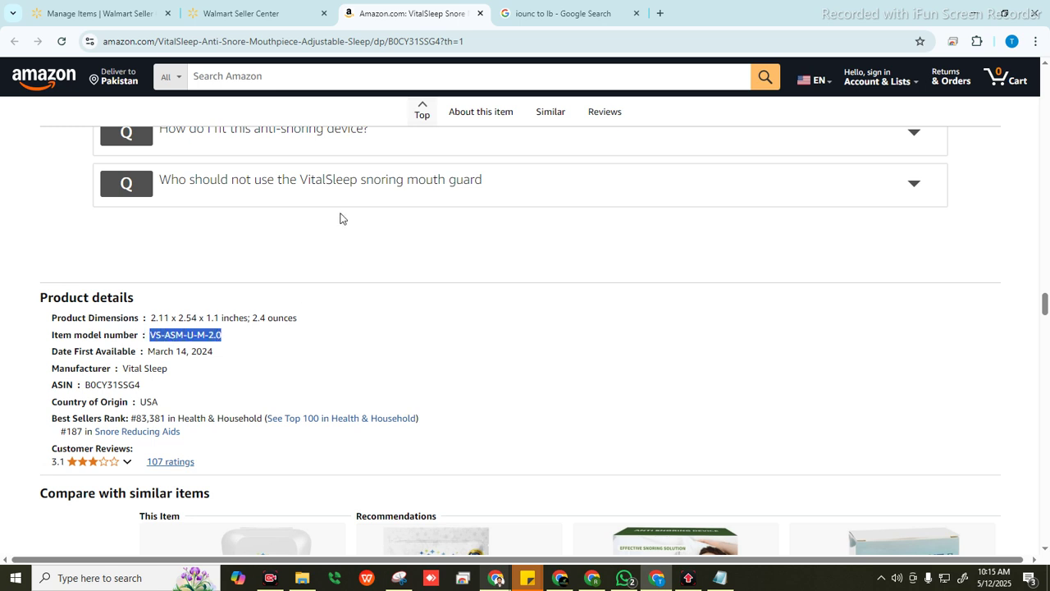
Find the Model Number field in the Walmart form by searching for "model" and fill it with VS-ASM-U-M-2.0.
key("ctrl+shift+Tab")
key("ctrl+f")
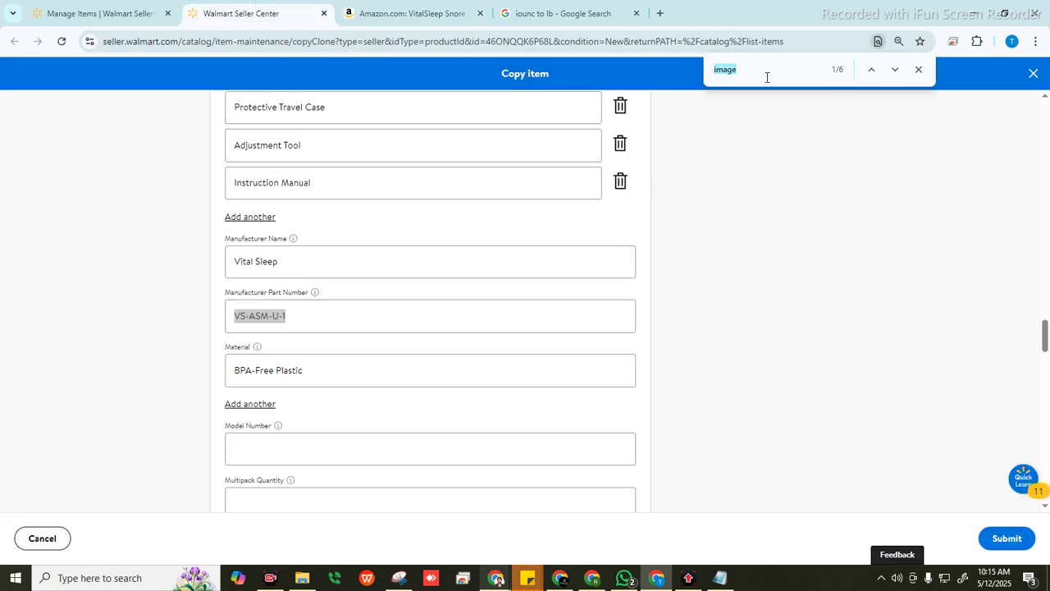
type("model")
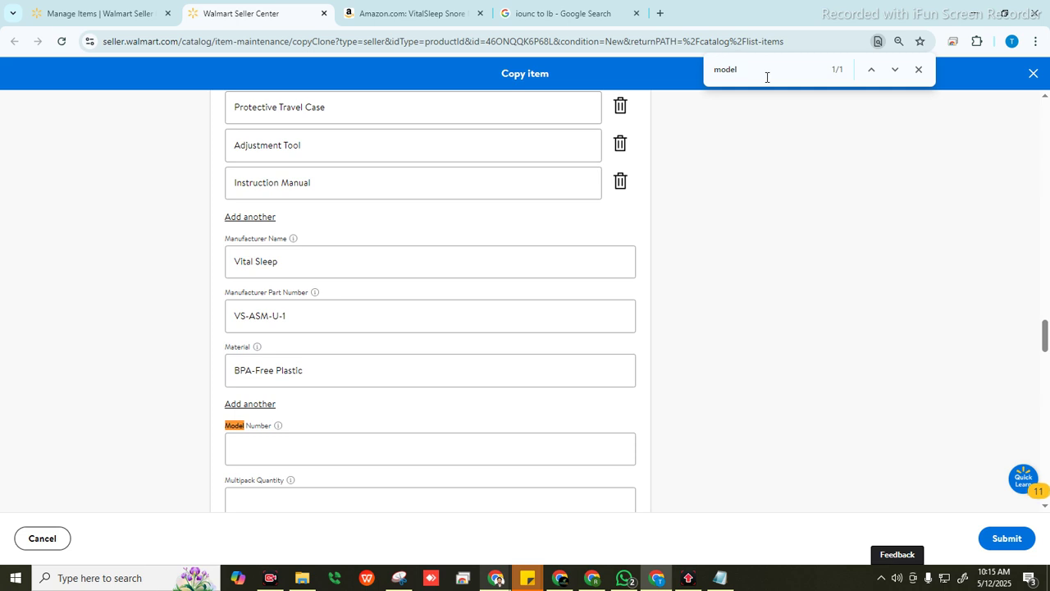
left_click(353, 449)
key("ctrl+v")
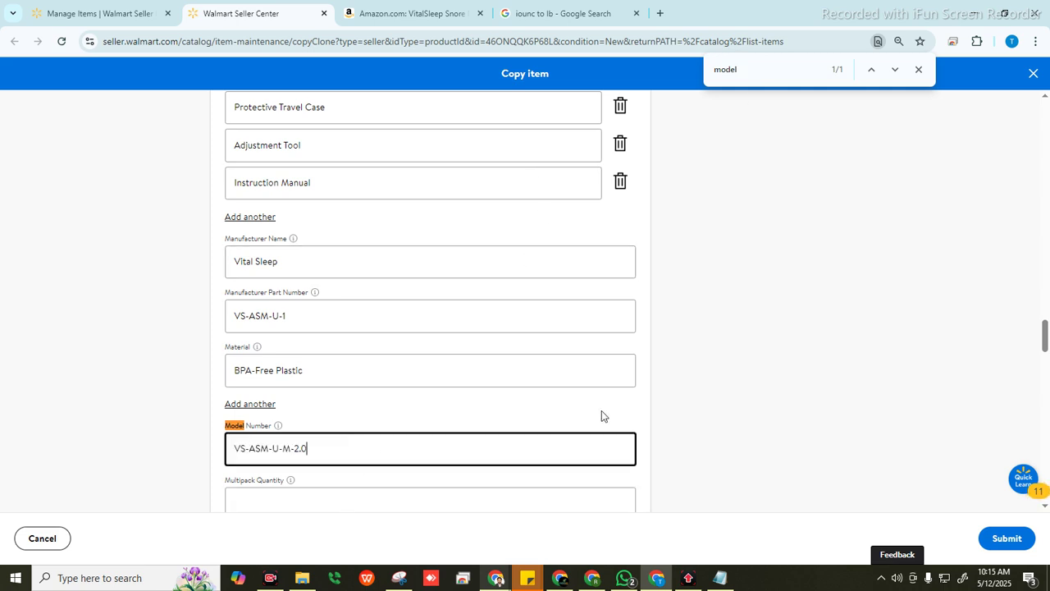
left_click(723, 368)
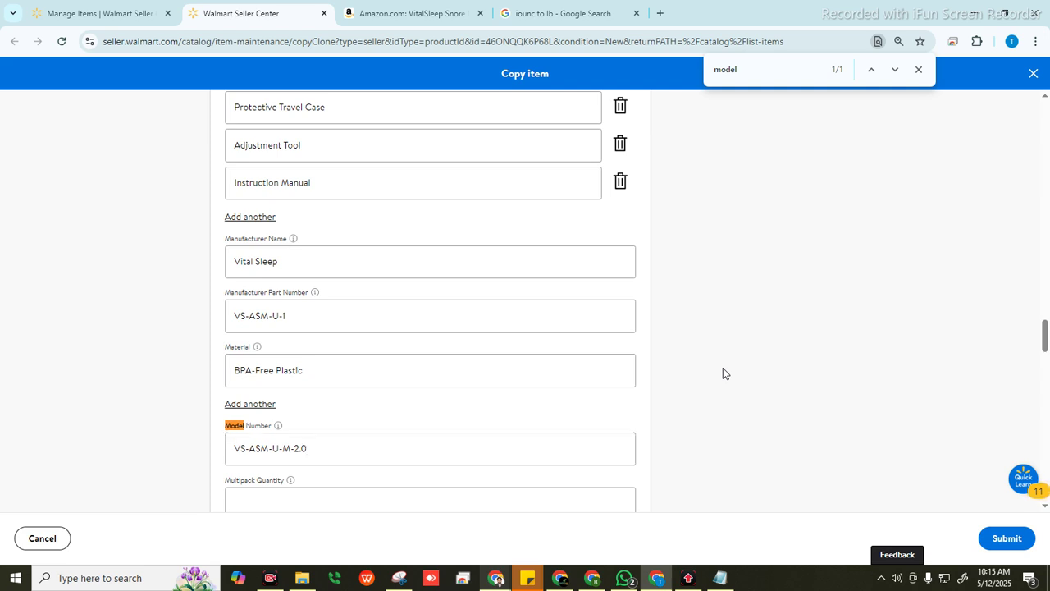
scroll(784, 337, "down", 4)
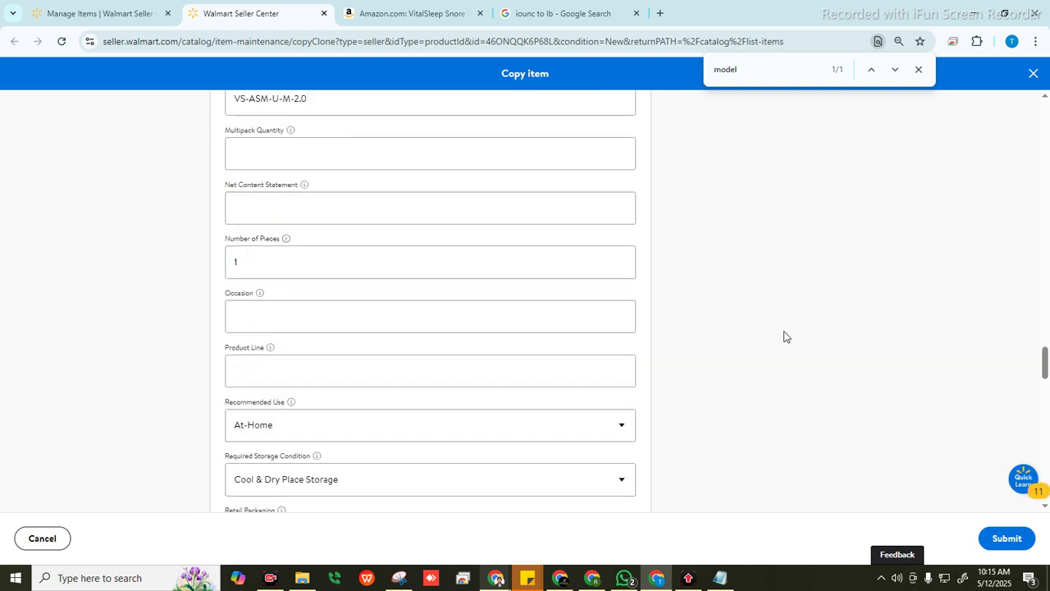
scroll(784, 337, "down", 3)
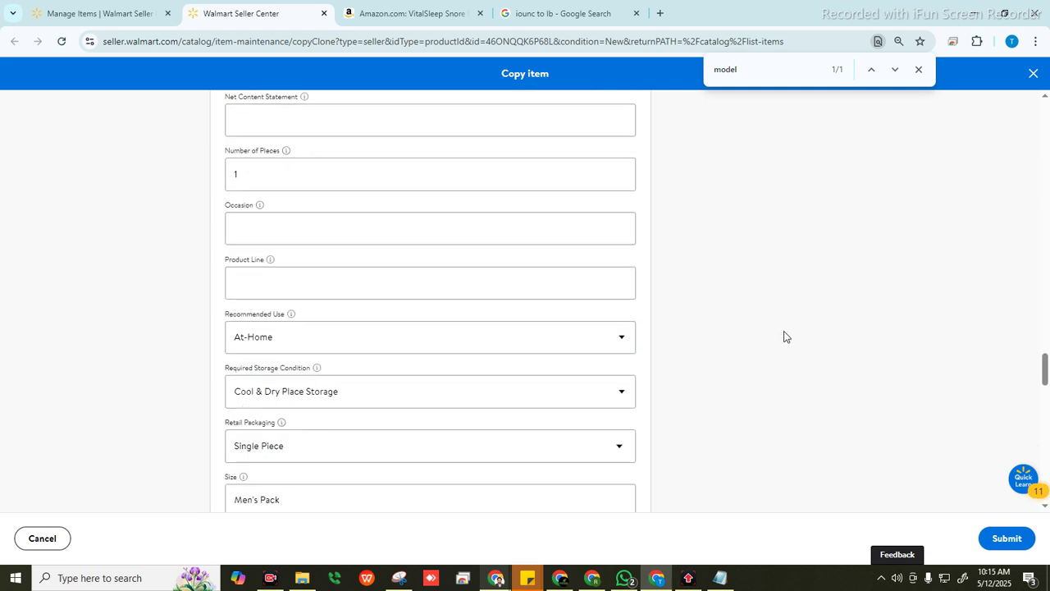
left_click(895, 71)
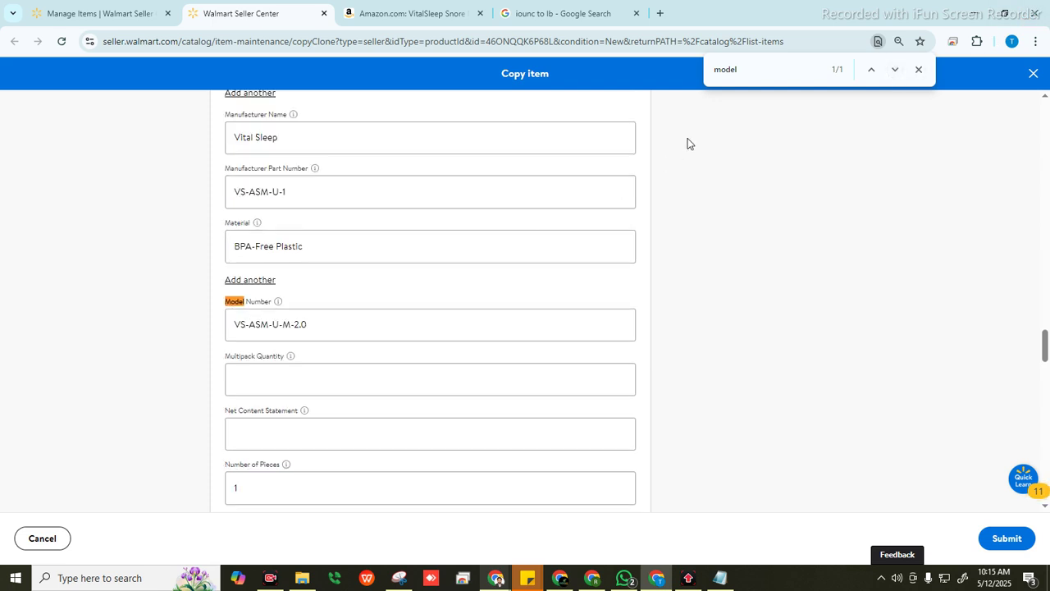
Find the Manufacturer Part Number field by searching for "manu" and set it to VS-ASM-U-M-2.0.
key("ctrl+a")
type("manu")
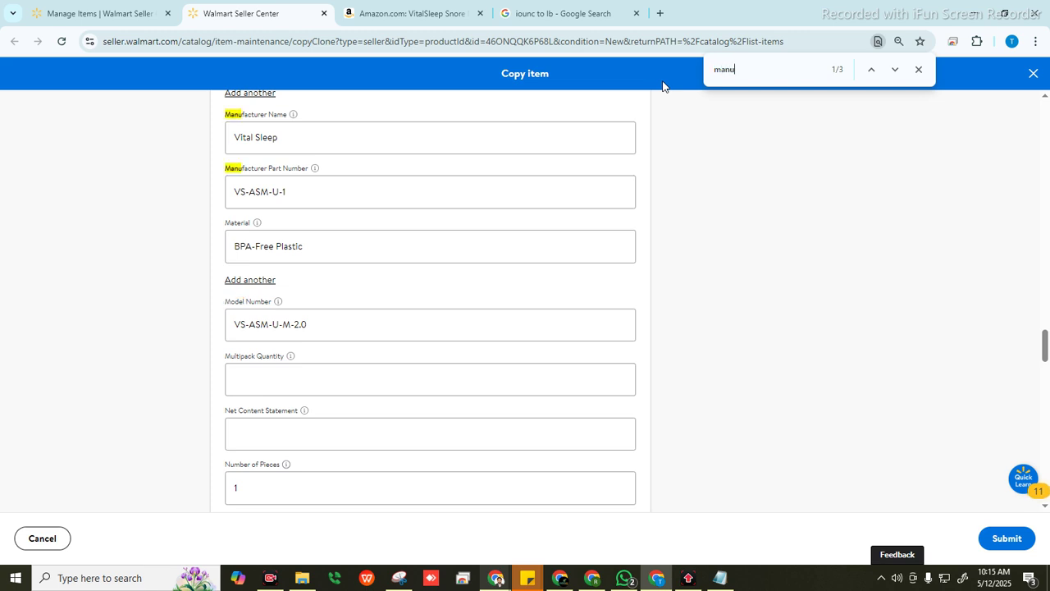
left_click_drag(336, 441, 205, 431)
key("ctrl+v")
left_click(750, 349)
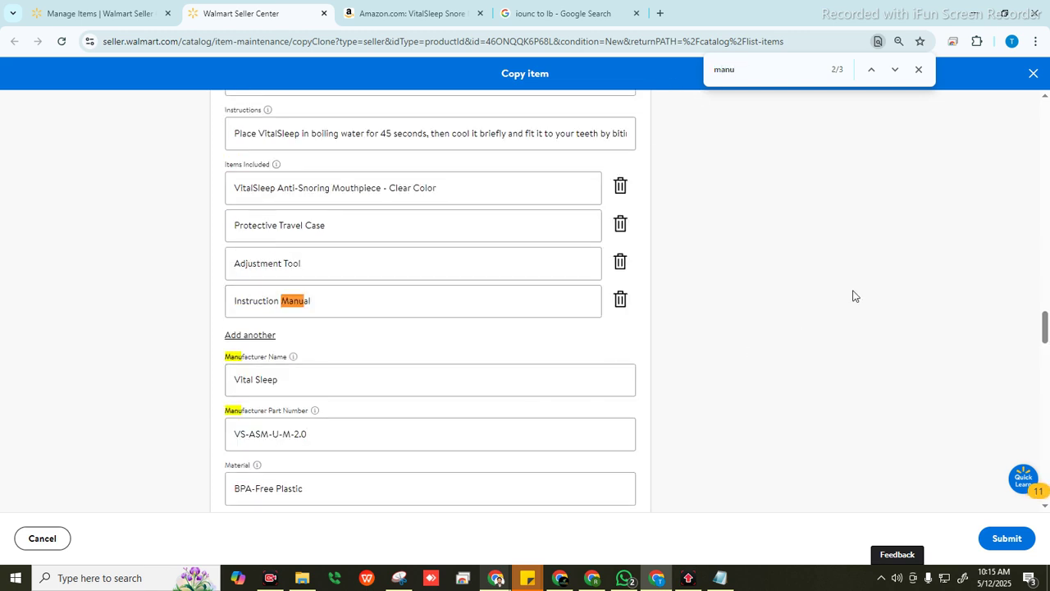
Review the fields below Manufacturer Part Number, then check the material and other product attributes on the Amazon listing.
scroll(853, 296, "down", 2)
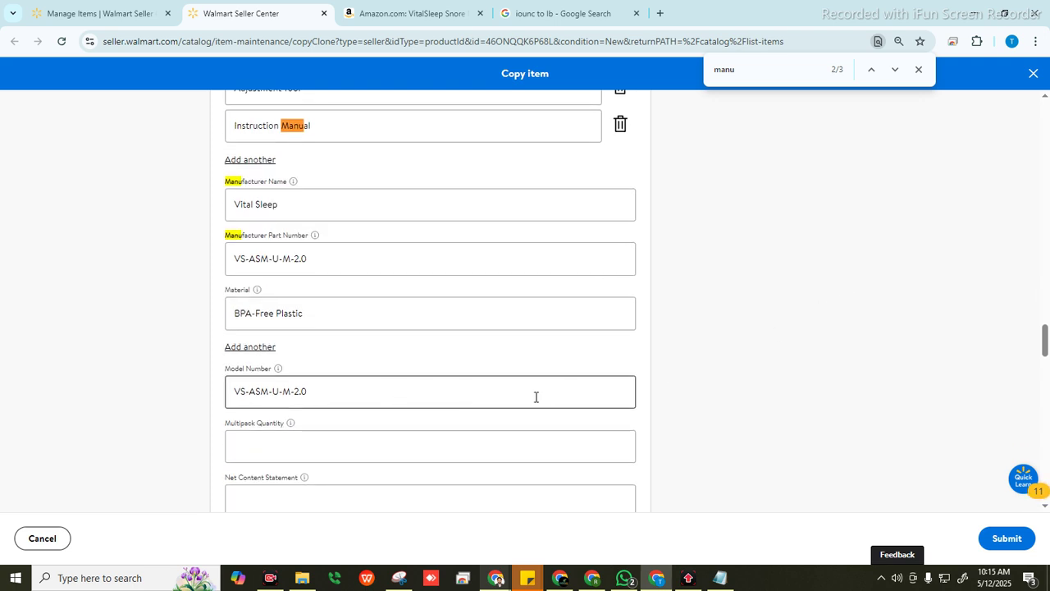
scroll(791, 288, "down", 3)
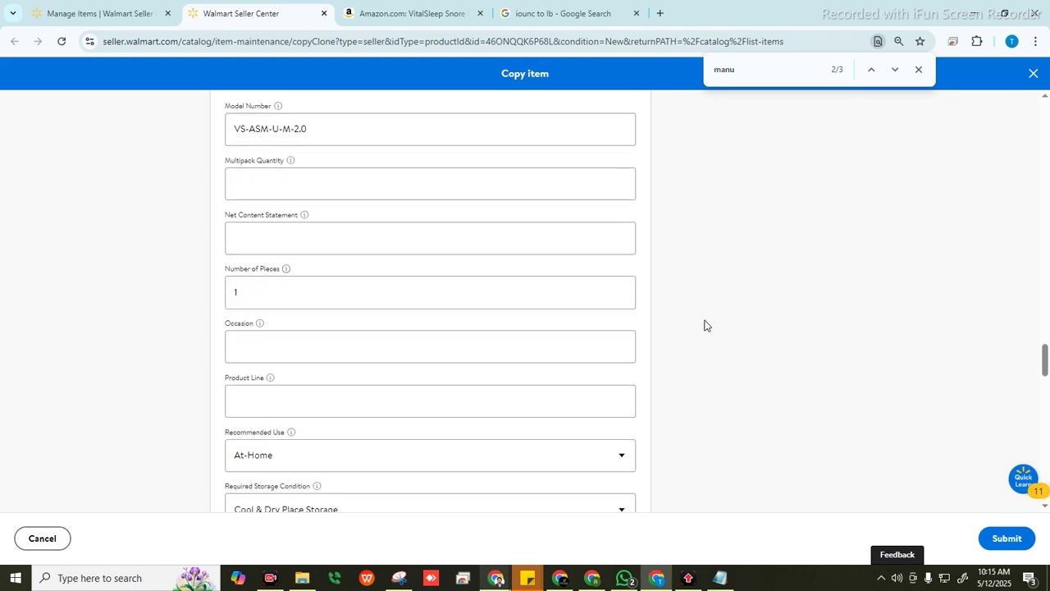
scroll(792, 320, "down", 1)
key("ctrl+Tab")
scroll(701, 325, "up", 1)
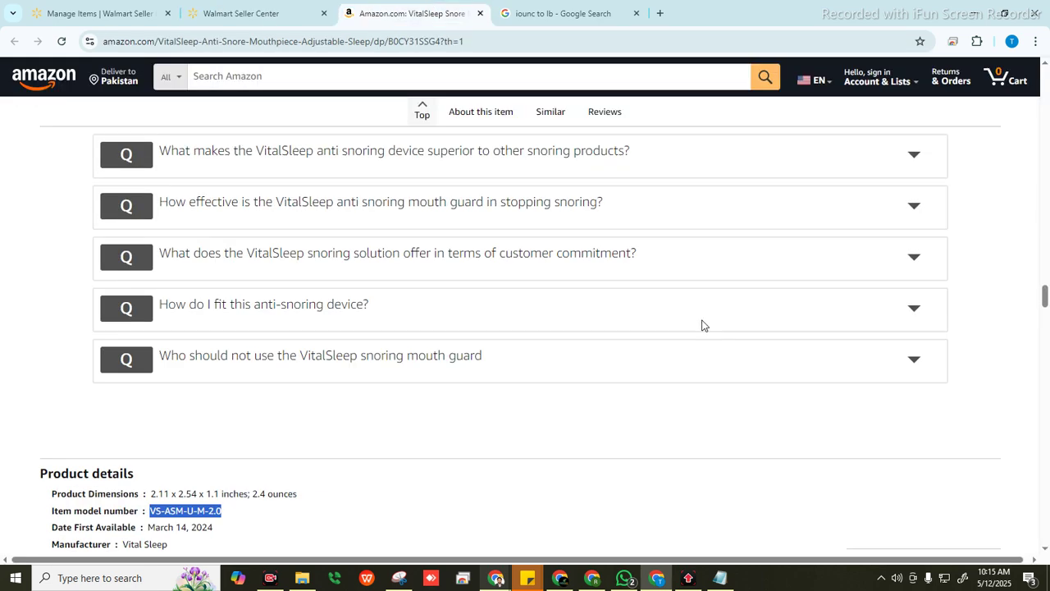
scroll(715, 326, "down", 1)
scroll(710, 329, "up", 5)
scroll(706, 327, "up", 15)
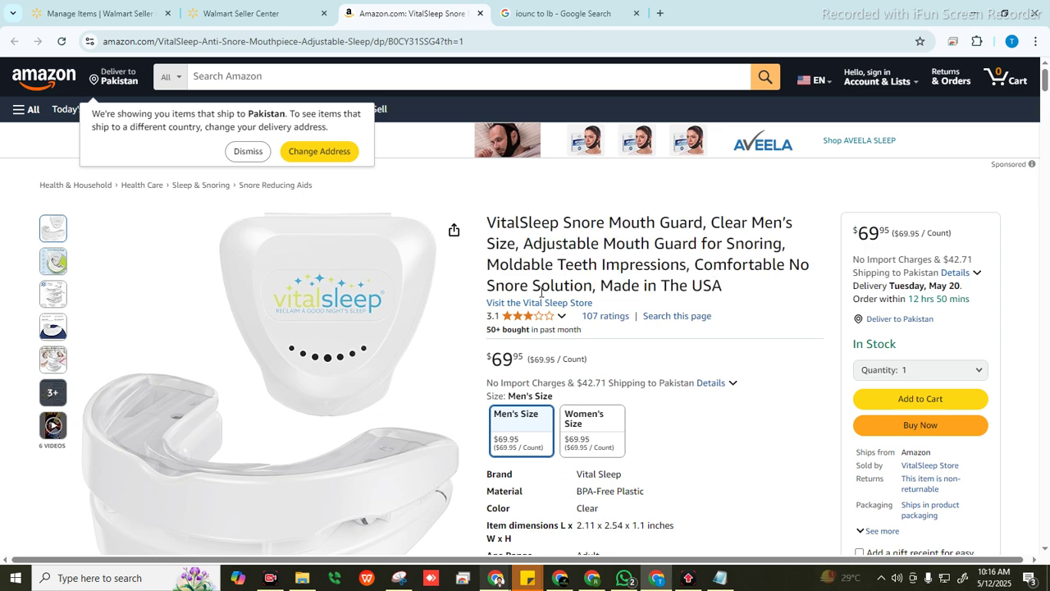
scroll(674, 358, "down", 3)
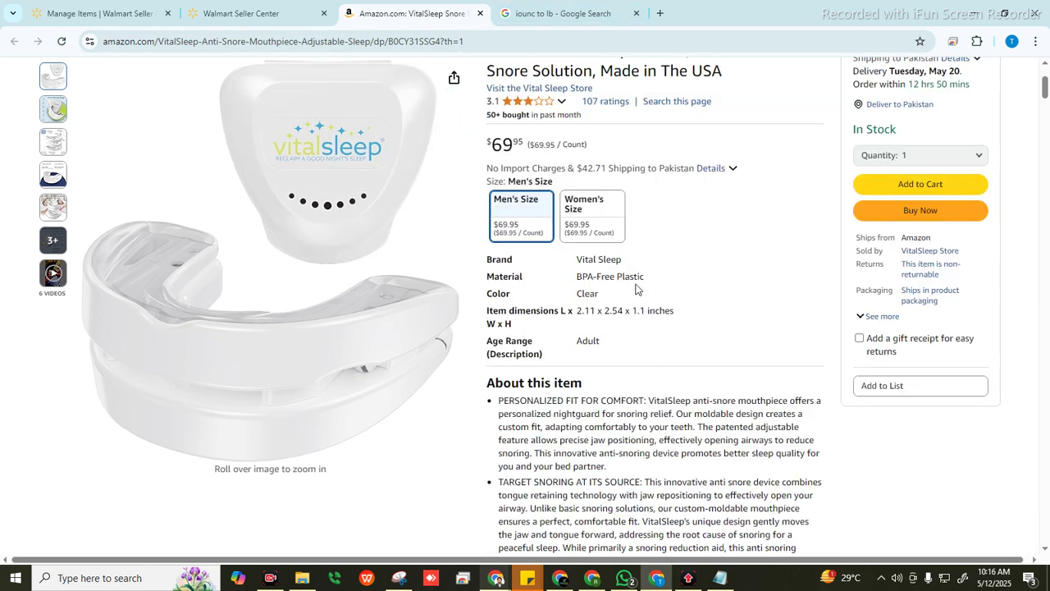
Return to the Walmart form and search for "material" to check the Material field against the Amazon listing.
left_click(238, 13)
double_click(761, 71)
type("mater")
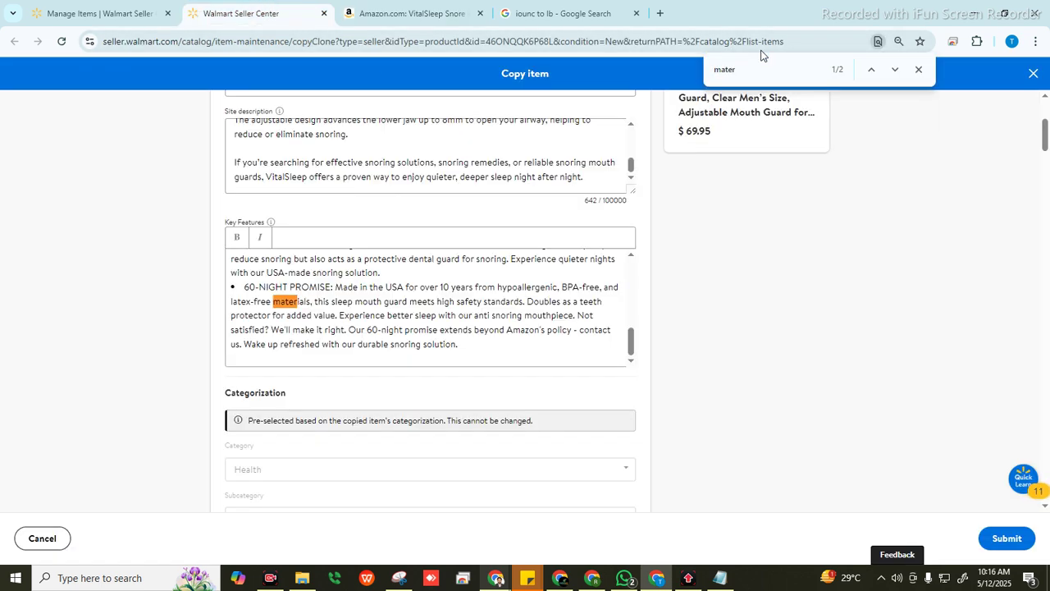
type("ial")
left_click(895, 71)
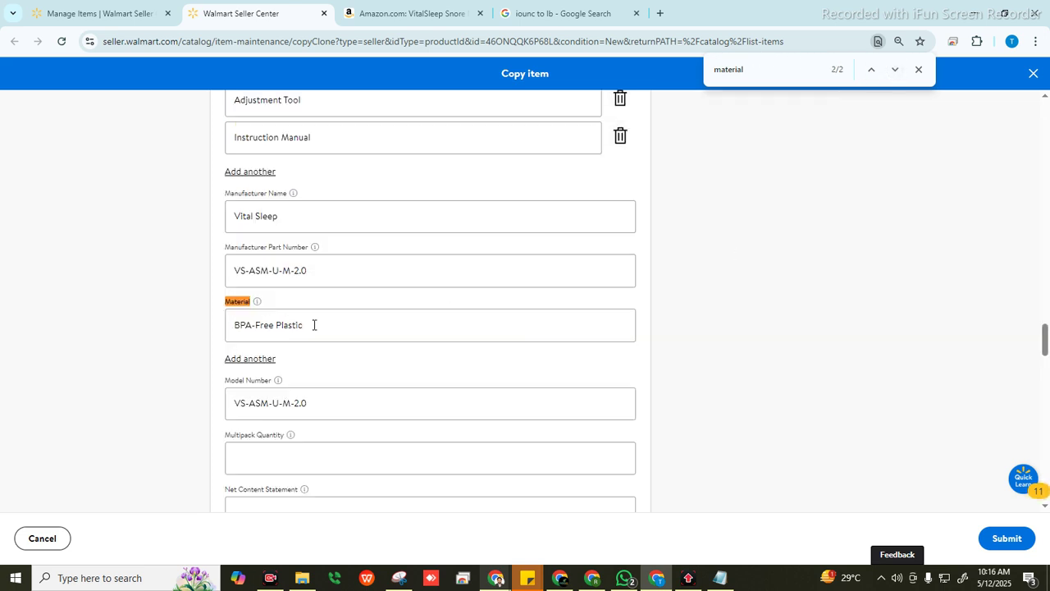
In the Optional section, set both the Release Date and the Site Start Date to 05/12/2025.
scroll(775, 319, "down", 10)
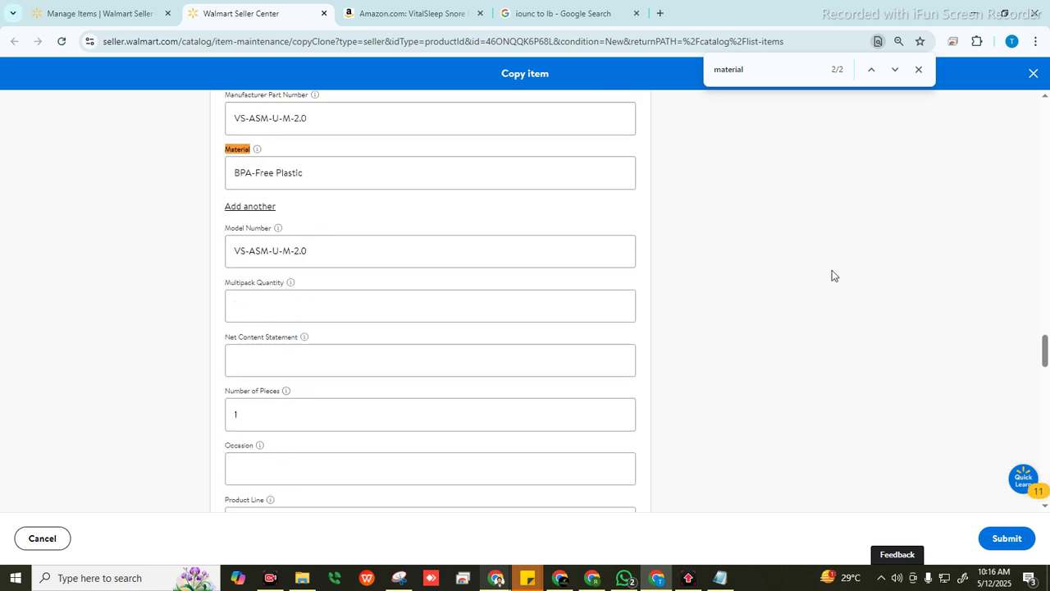
scroll(798, 268, "down", 8)
scroll(812, 265, "up", 4)
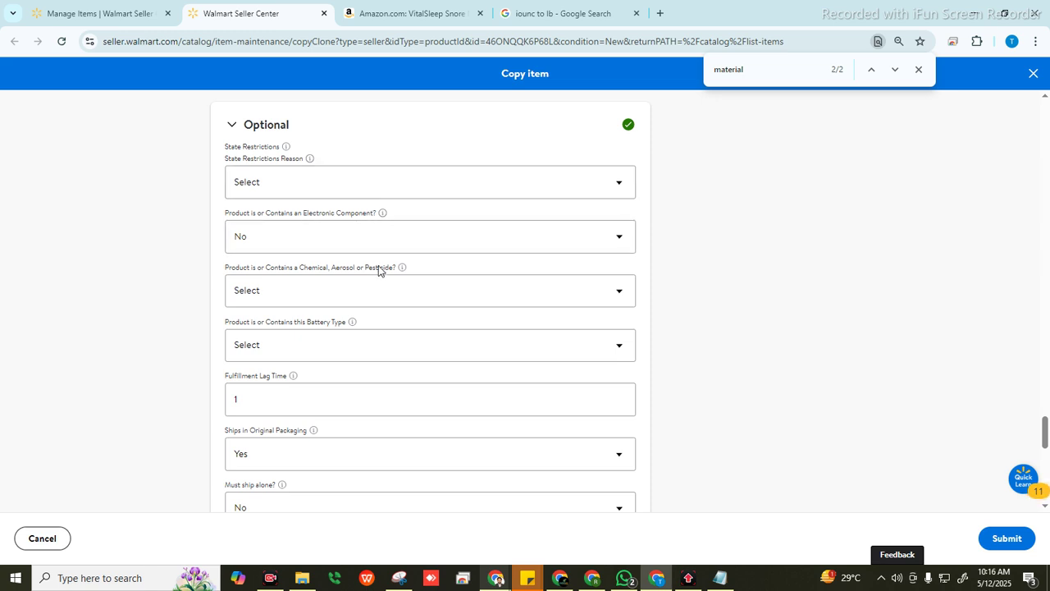
scroll(440, 307, "down", 5)
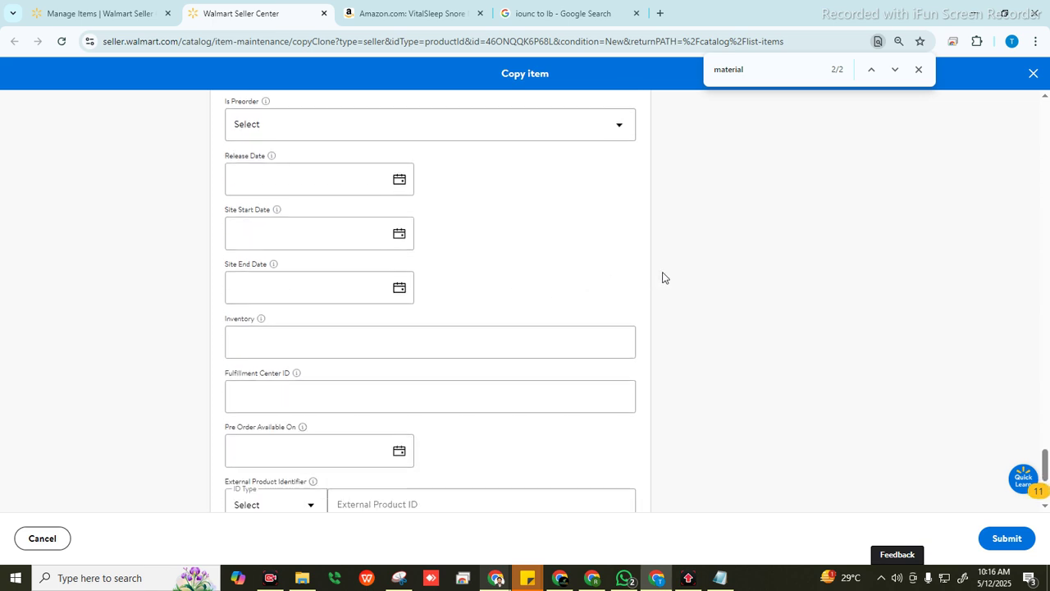
scroll(750, 271, "up", 1)
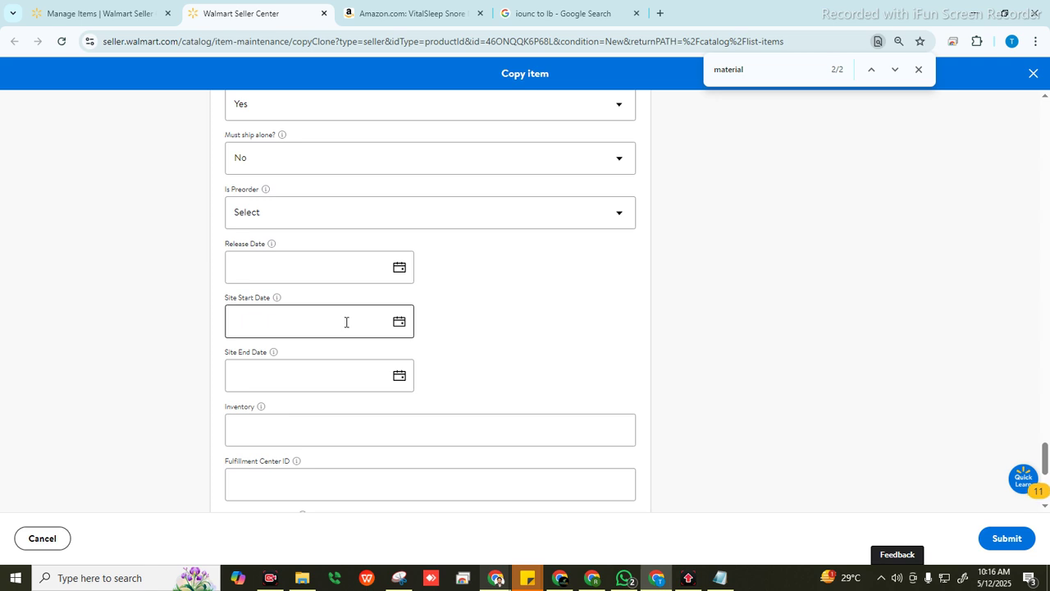
left_click(369, 274)
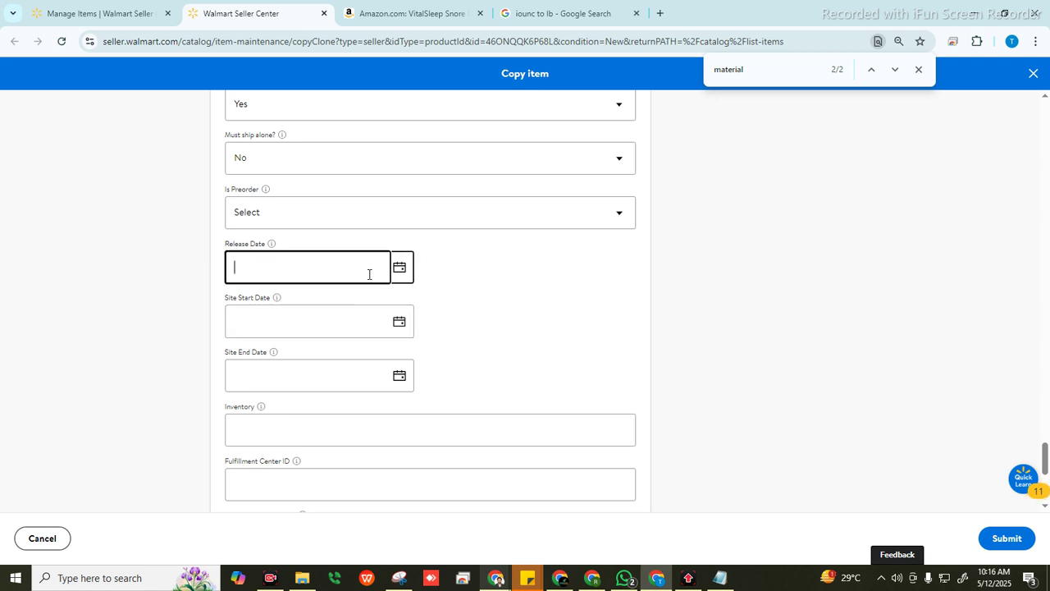
left_click(459, 287)
left_click(370, 328)
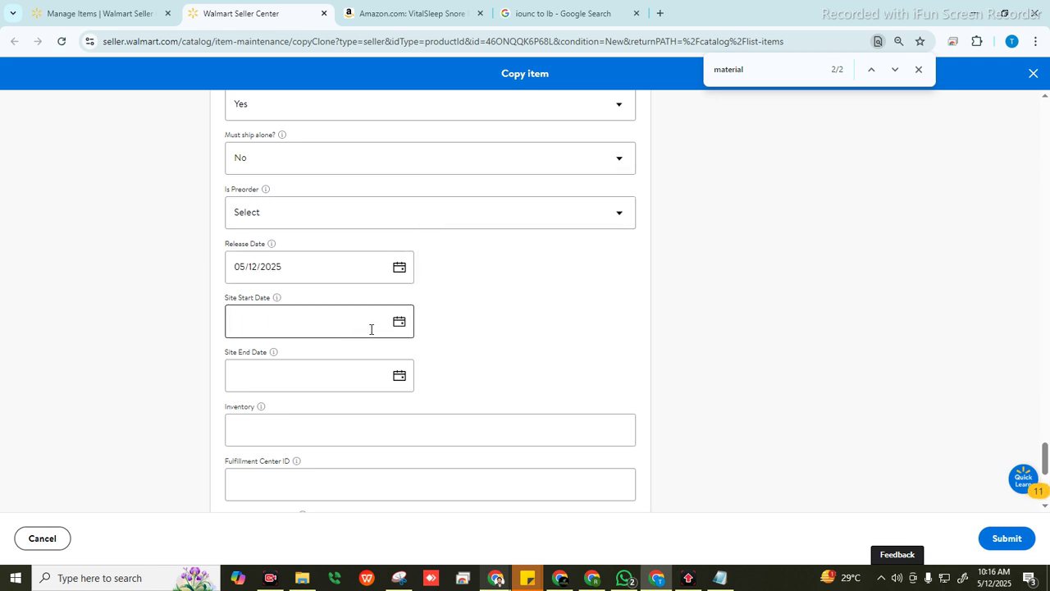
left_click(466, 337)
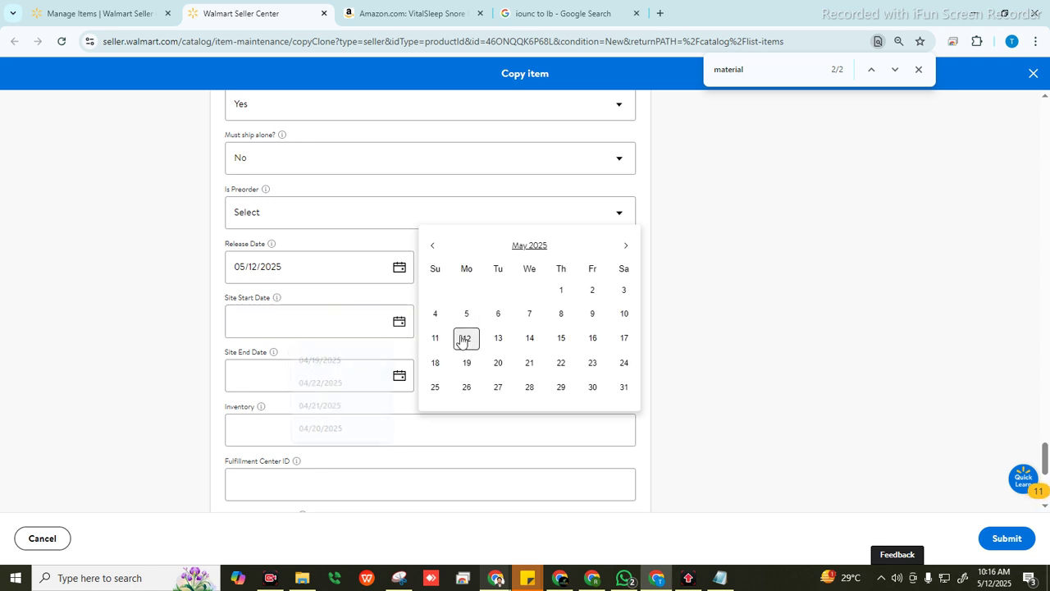
Set the Site End Date to 01/12/2039.
left_click(333, 379)
left_click(626, 302)
double_click(626, 302)
double_click(626, 302)
triple_click(626, 302)
triple_click(626, 302)
double_click(626, 302)
triple_click(626, 302)
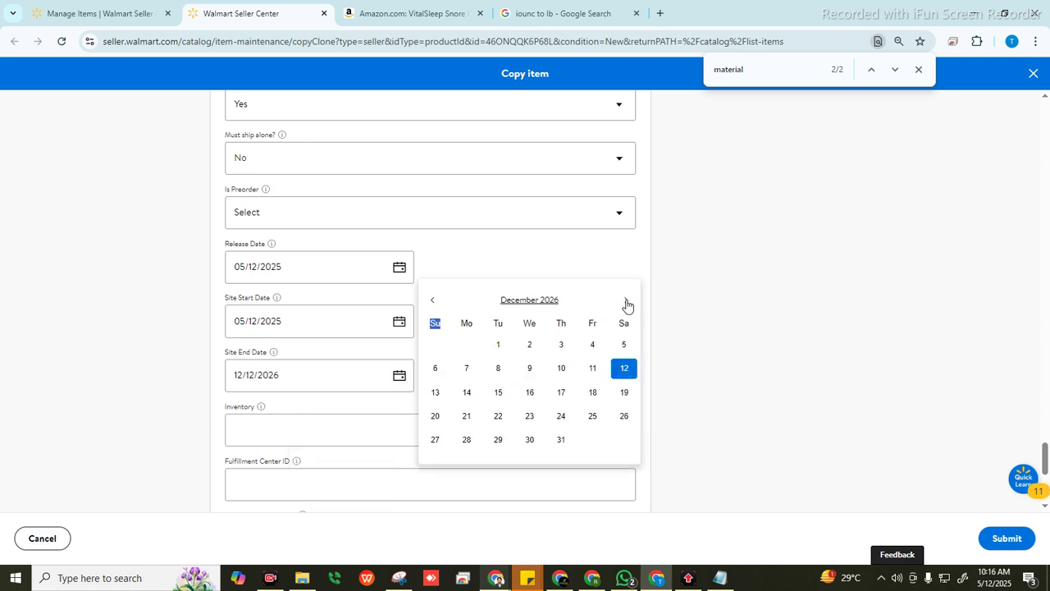
triple_click(626, 301)
double_click(626, 302)
triple_click(626, 301)
double_click(626, 301)
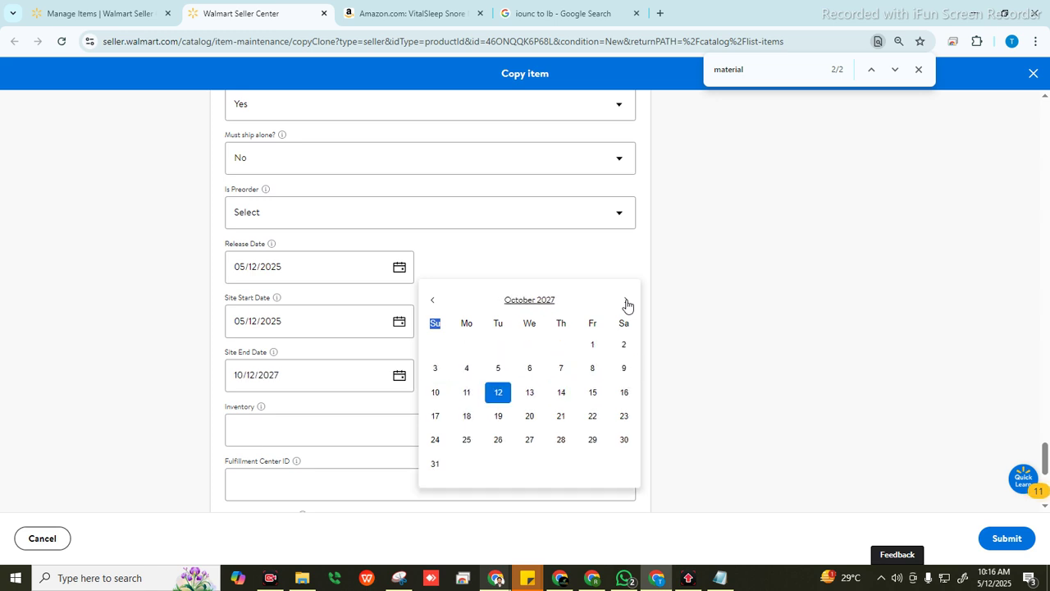
triple_click(626, 301)
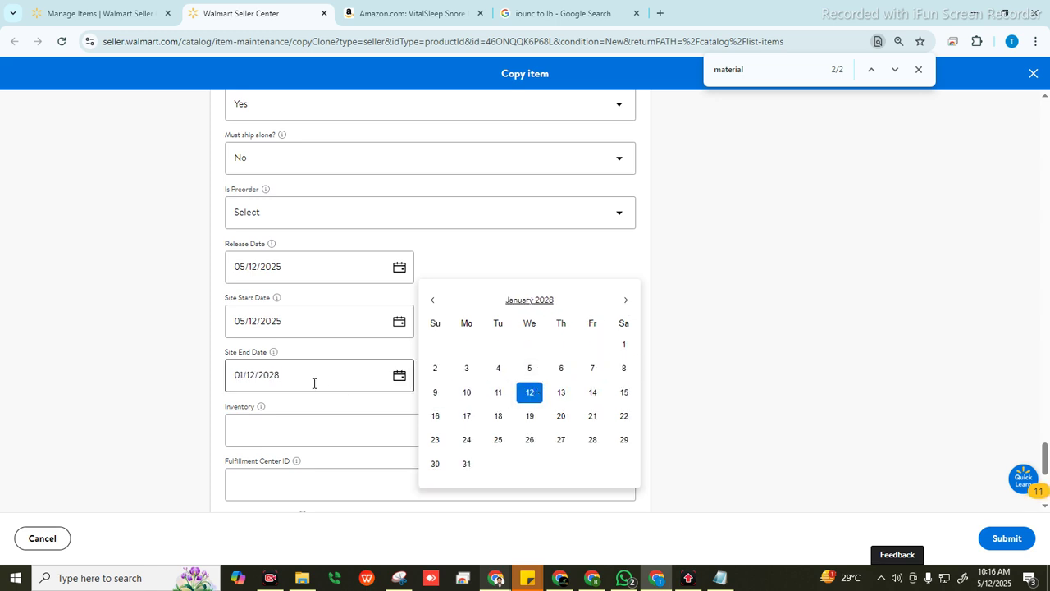
left_click(276, 375)
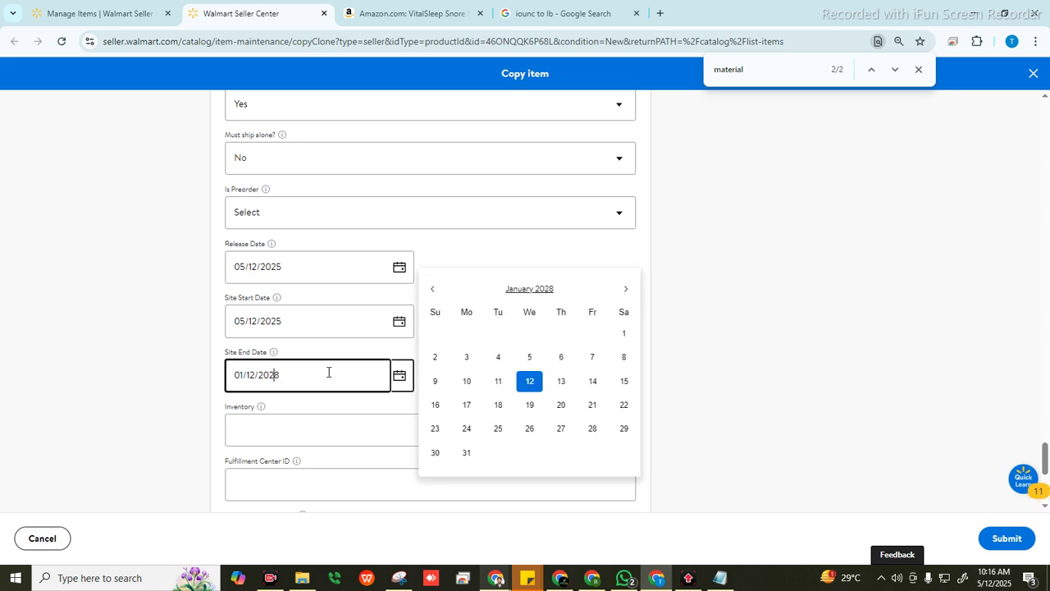
key("BackSpace")
key("Delete")
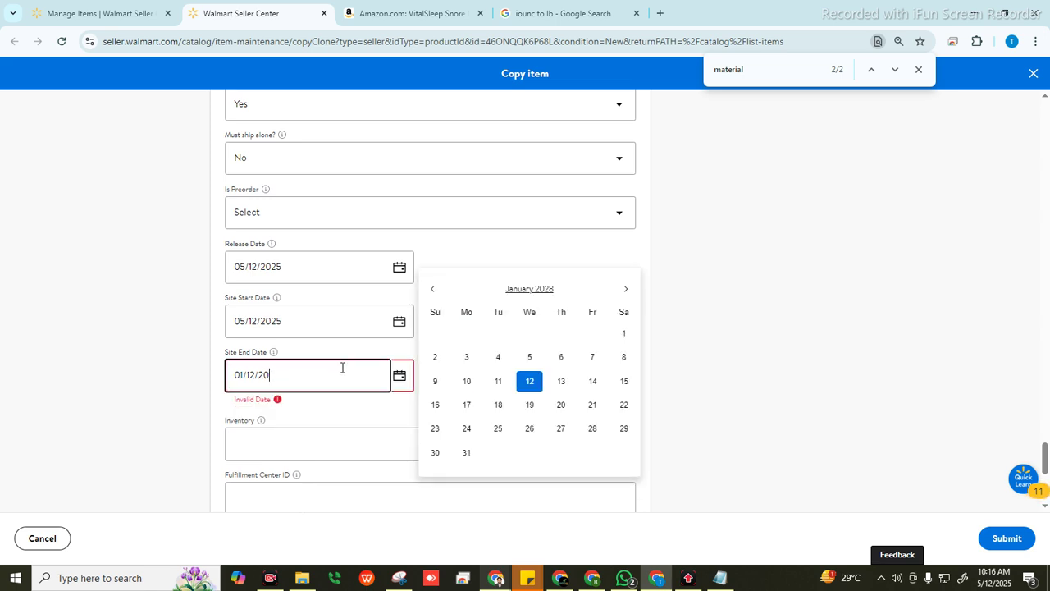
type("39")
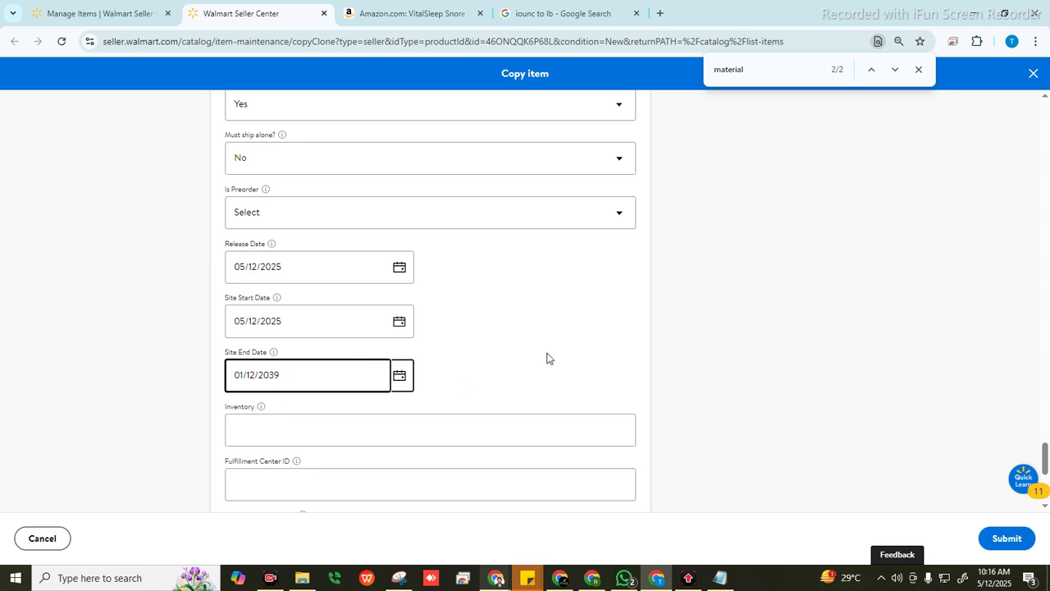
left_click(703, 332)
Take the ASIN from the Amazon listing's address and fill the External Product Identifier with type ASIN and ID B0CY31SSG4.
scroll(805, 322, "down", 3)
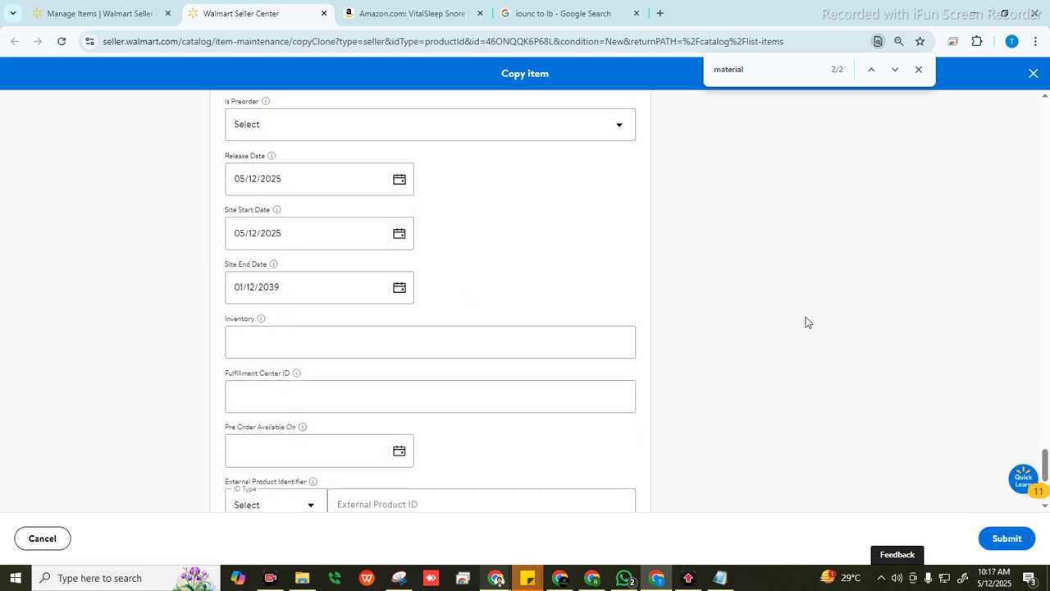
scroll(818, 304, "down", 1)
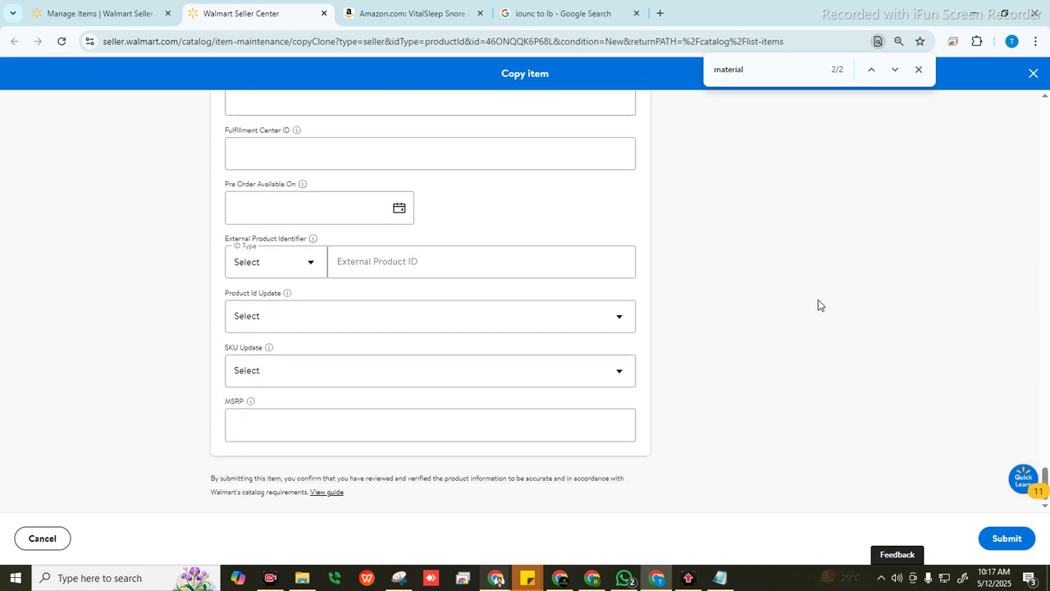
left_click(408, 13)
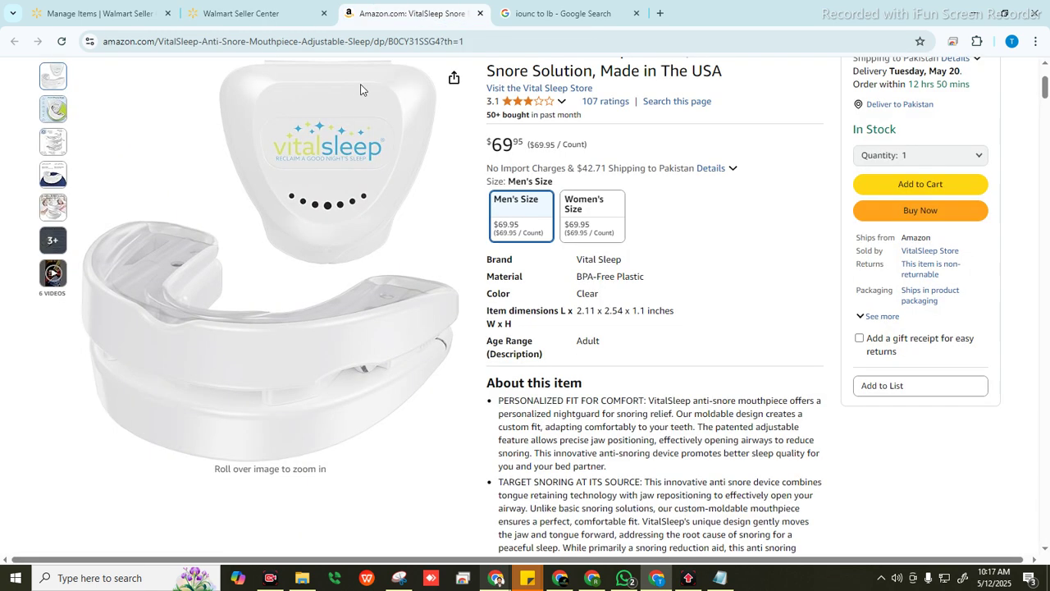
double_click(397, 42)
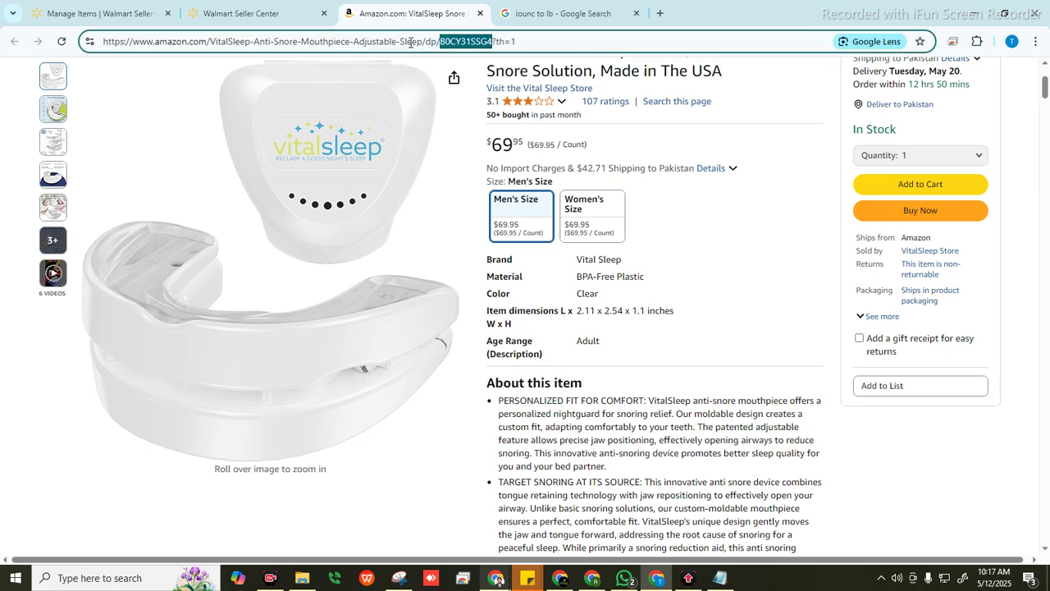
left_click(275, 14)
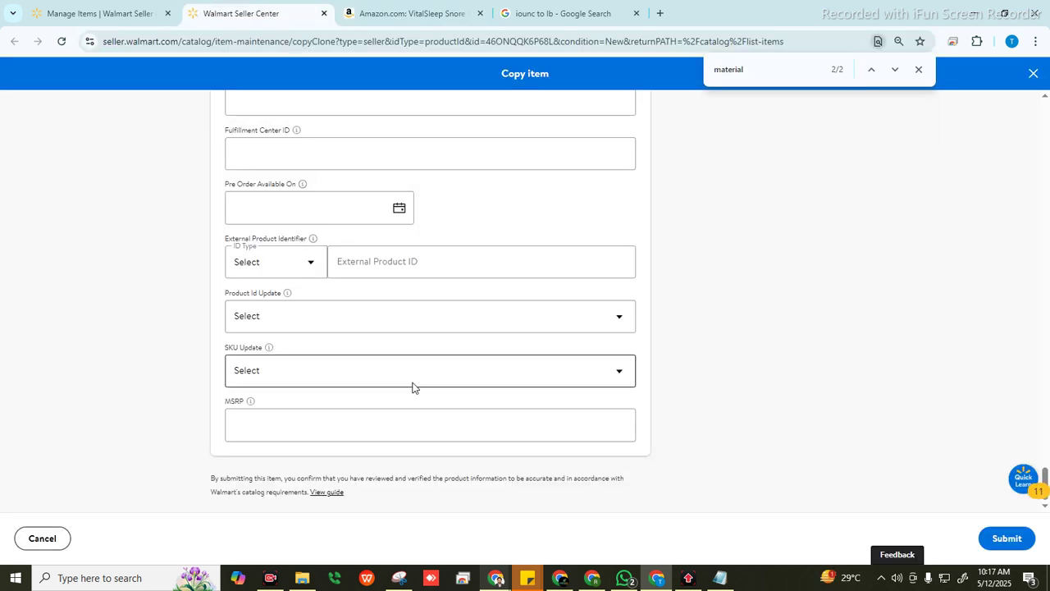
left_click(405, 259)
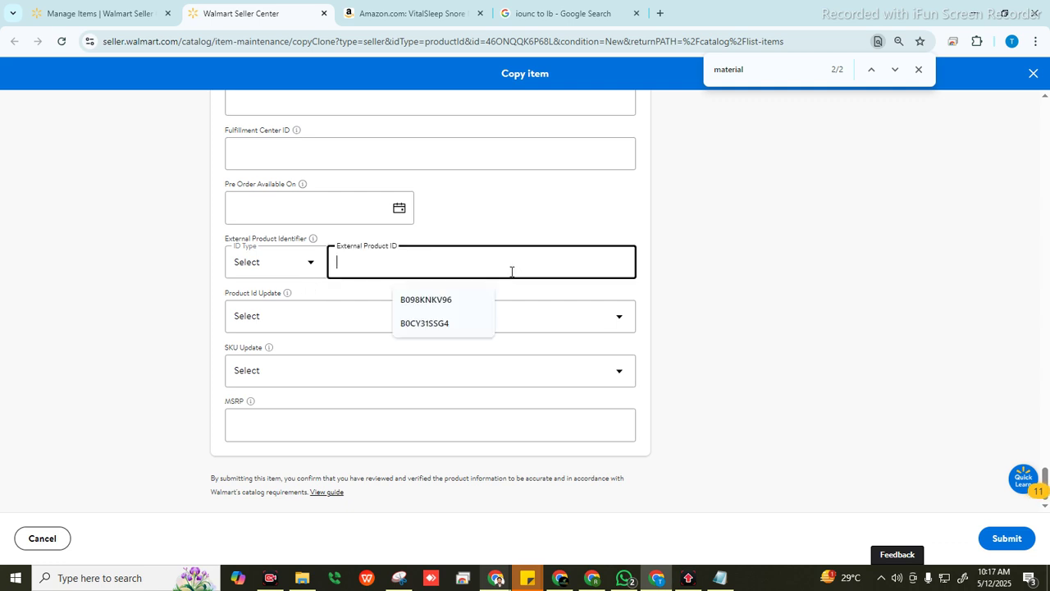
key("Down")
key("Down")
key("Return")
left_click(308, 266)
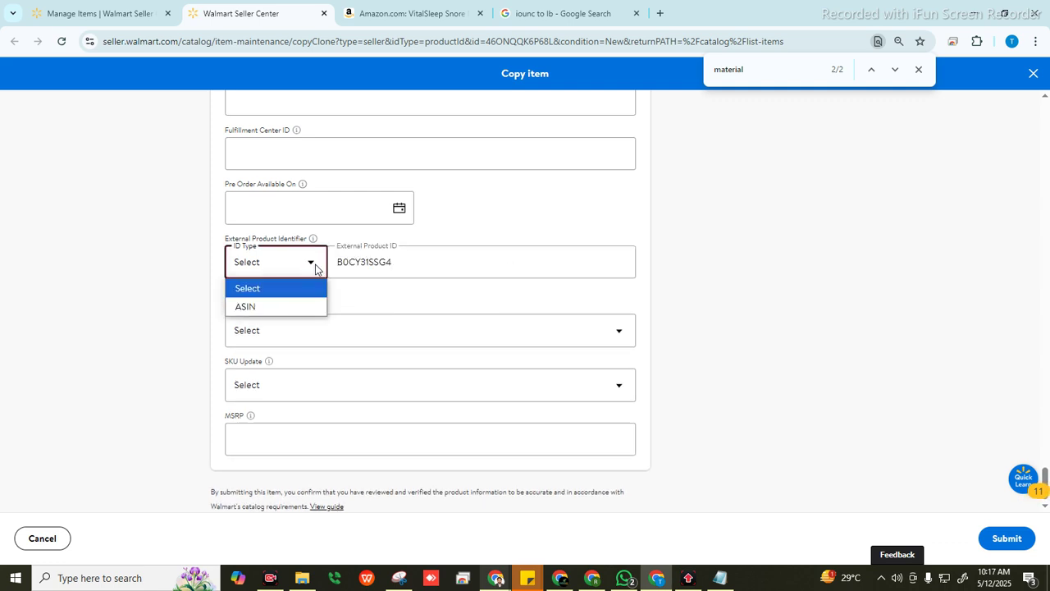
left_click(276, 306)
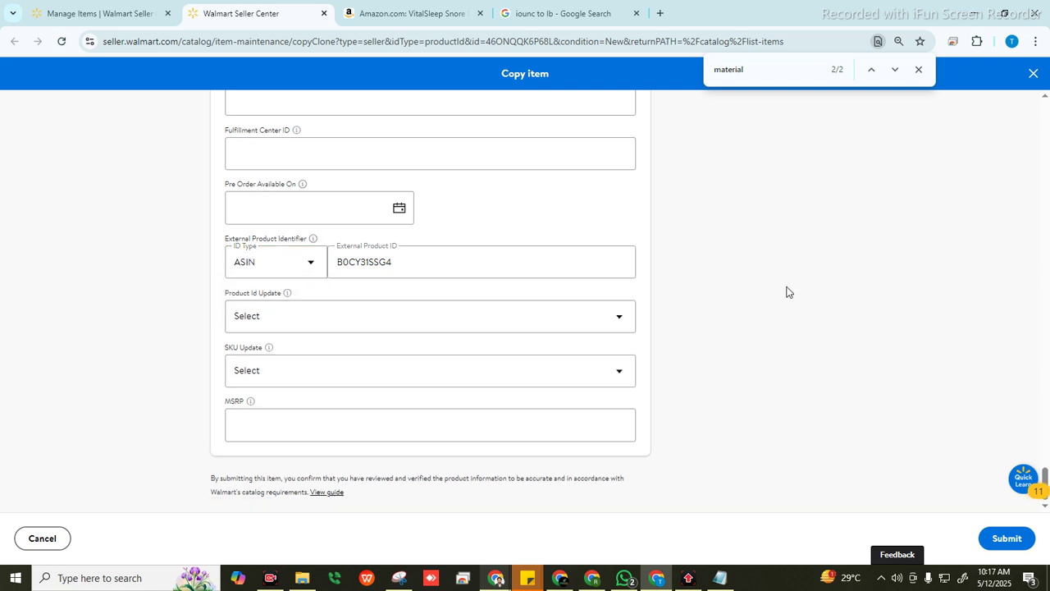
Set both Product Id Update and SKU Update to No.
left_click(350, 323)
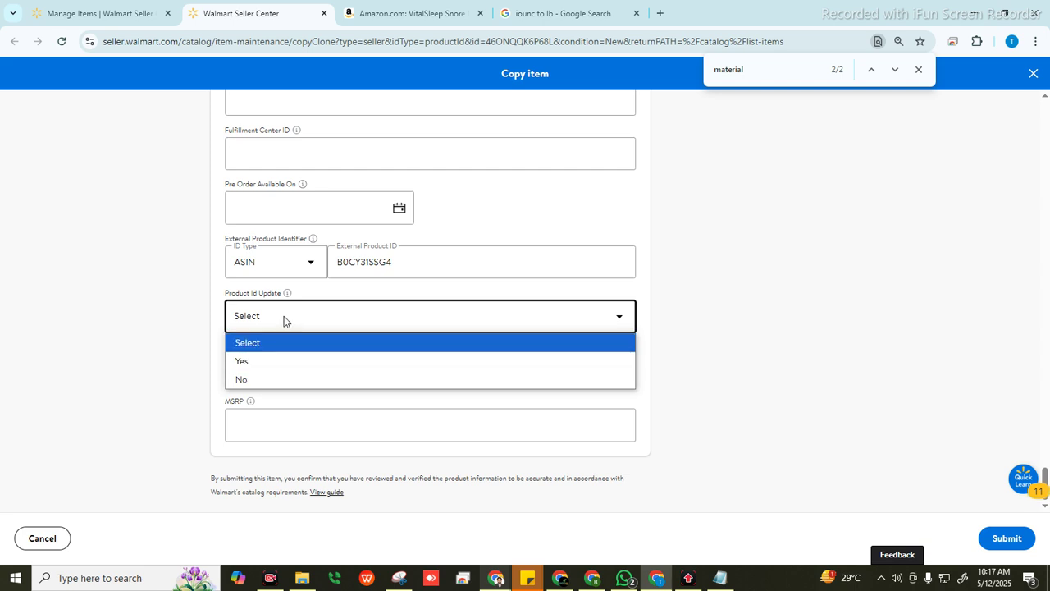
left_click(727, 316)
left_click(602, 327)
left_click(337, 381)
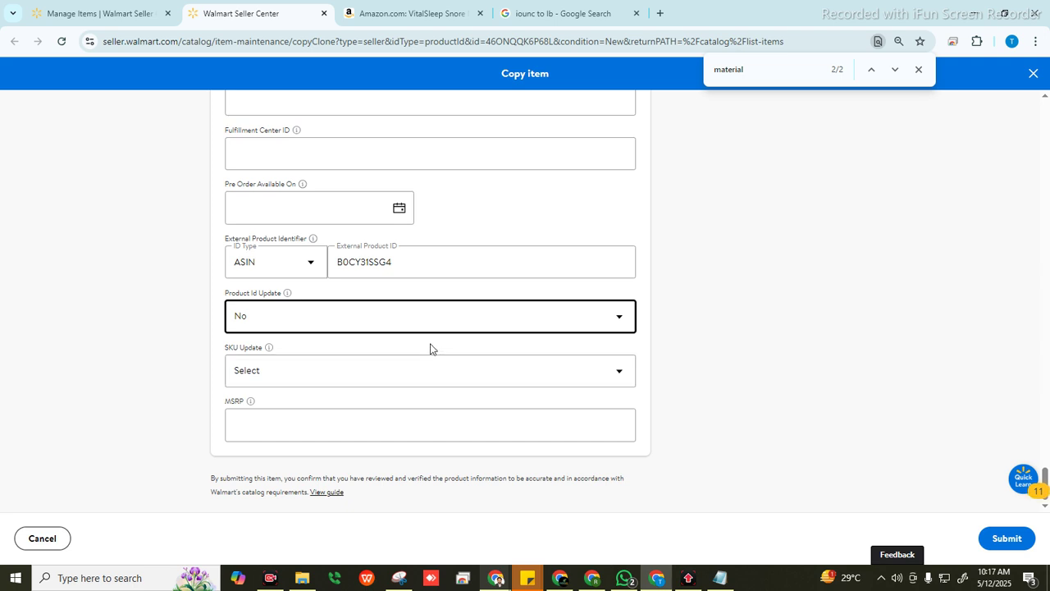
left_click(433, 371)
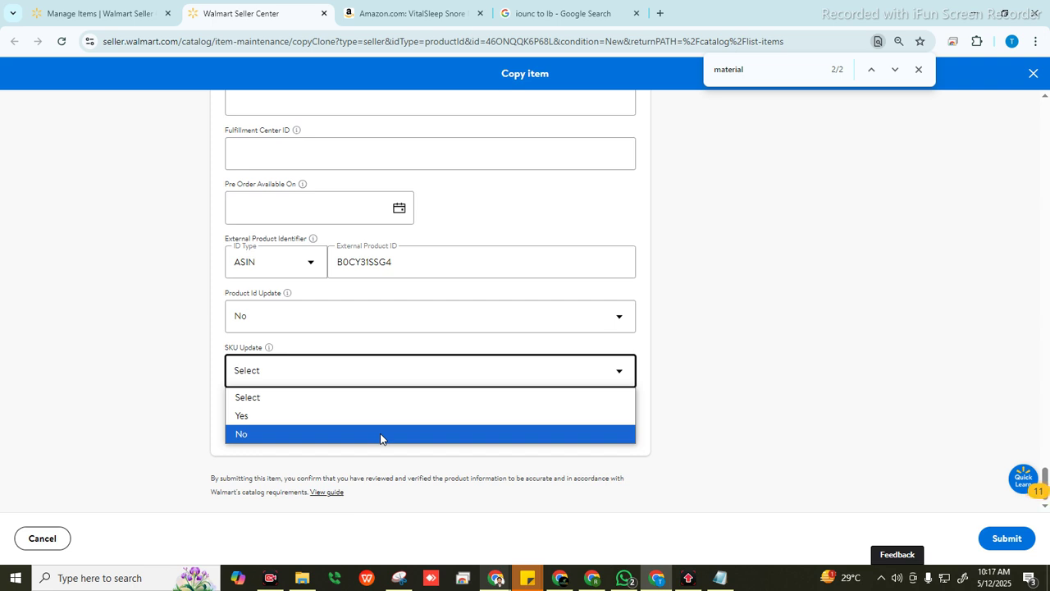
left_click(386, 437)
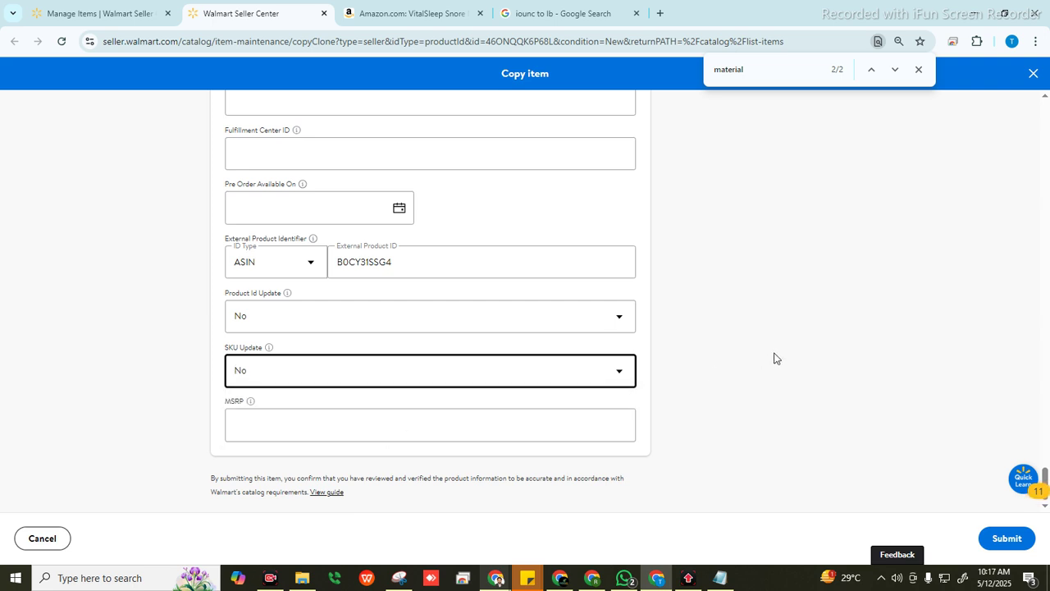
Set the MSRP to 69.95.
left_click(527, 440)
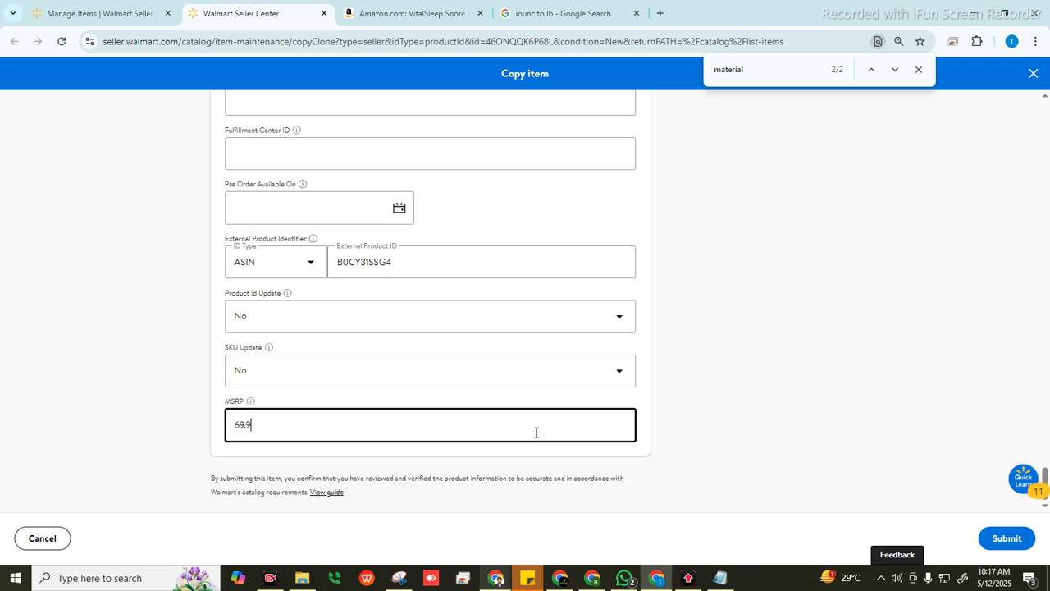
left_click(834, 335)
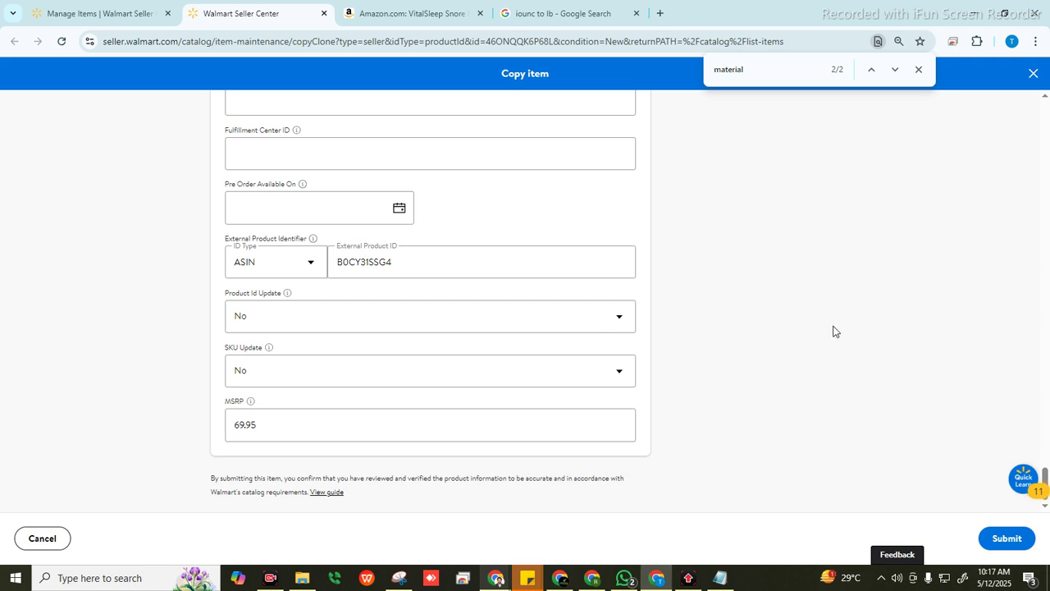
Review the listing's product name, site description and key features, and take a look at the Amazon listing for comparison.
scroll(845, 316, "up", 10)
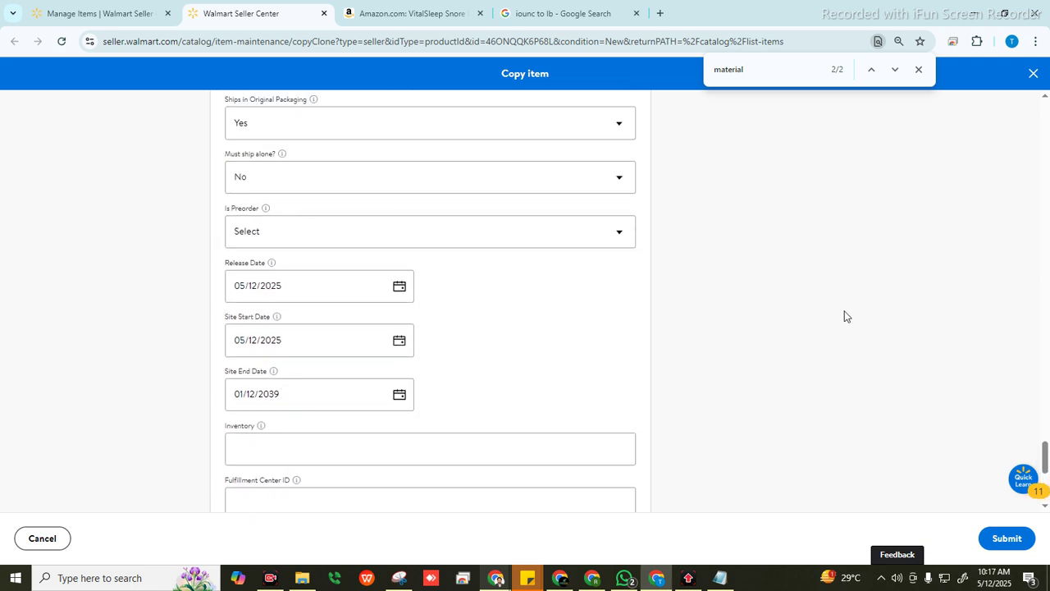
scroll(845, 316, "up", 15)
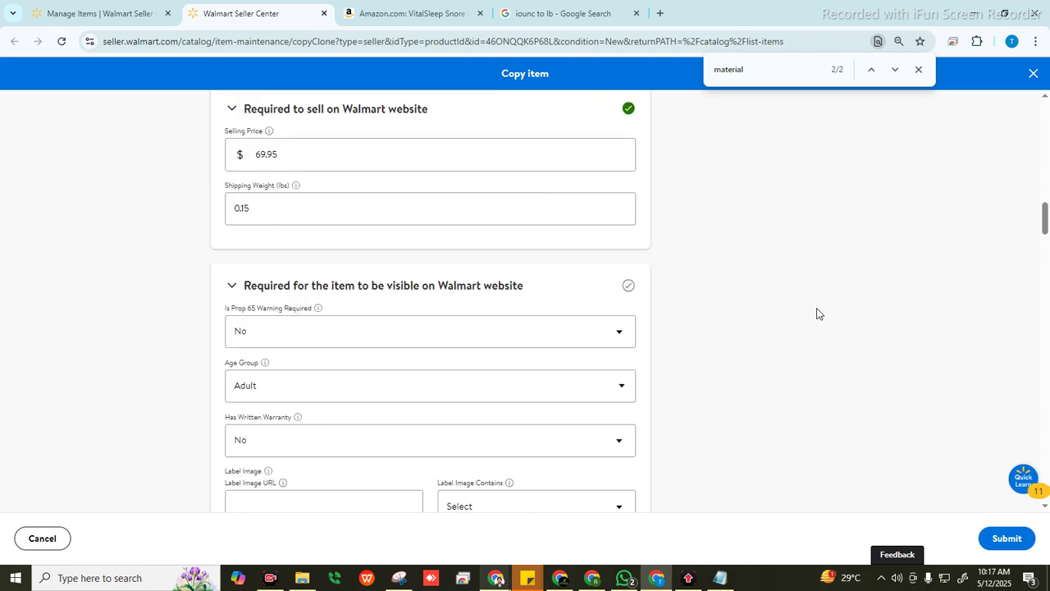
scroll(809, 311, "up", 3)
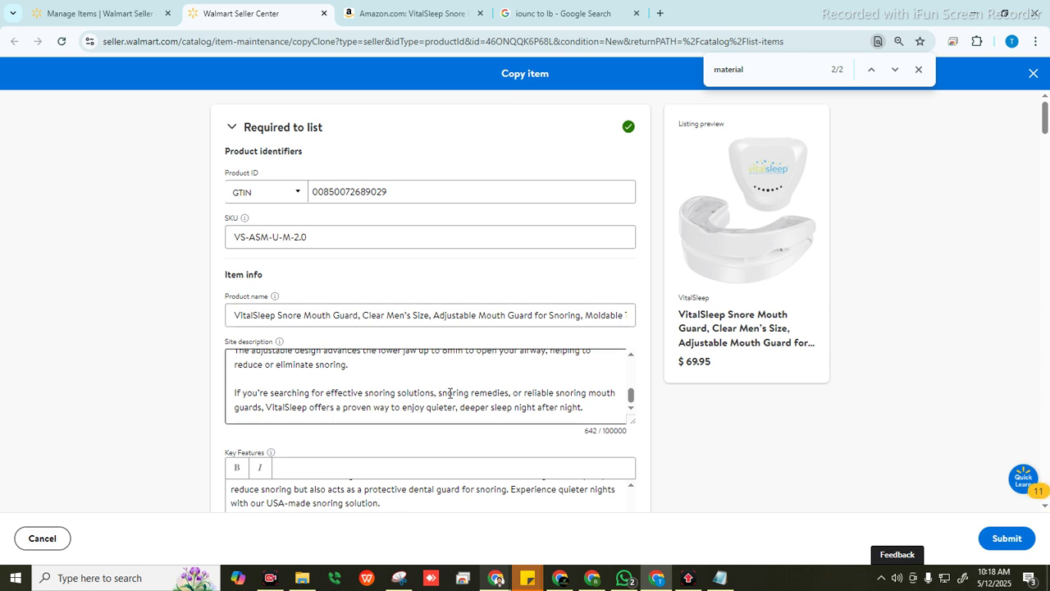
scroll(663, 397, "down", 3)
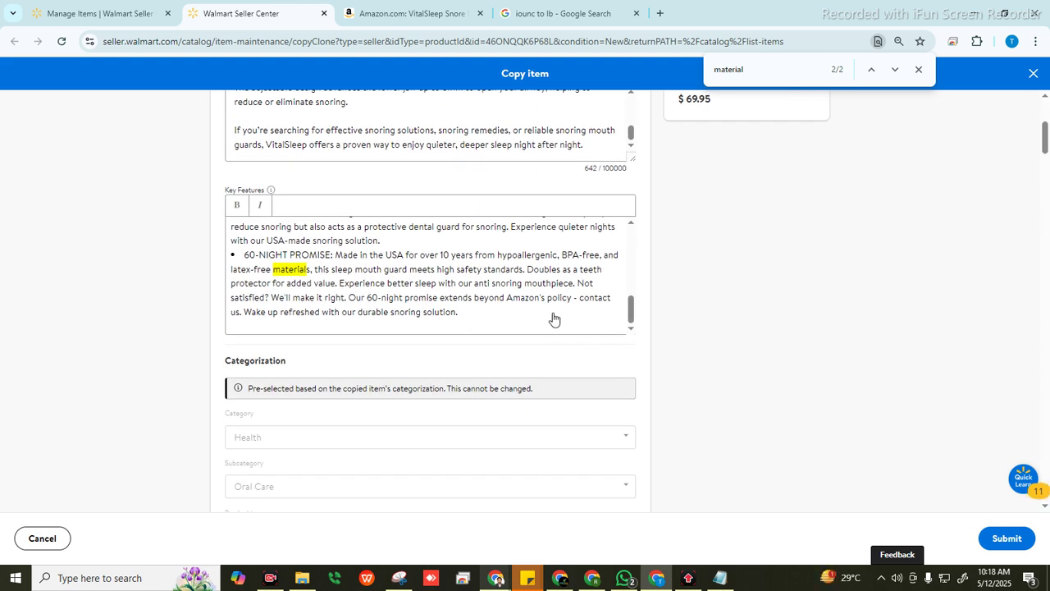
scroll(549, 310, "down", 1)
scroll(684, 352, "up", 1)
scroll(506, 295, "up", 3)
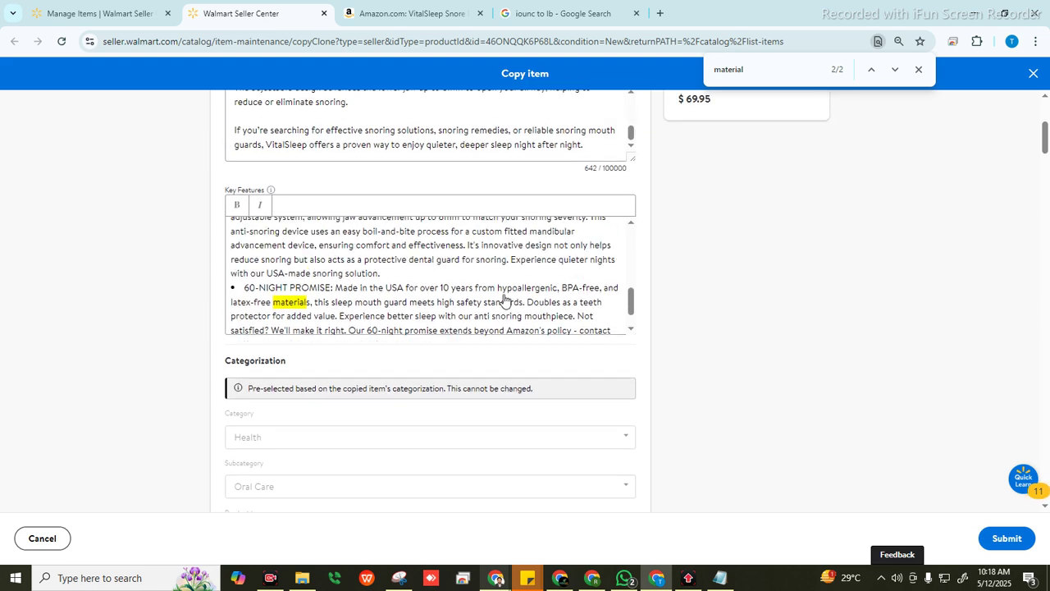
scroll(507, 291, "up", 3)
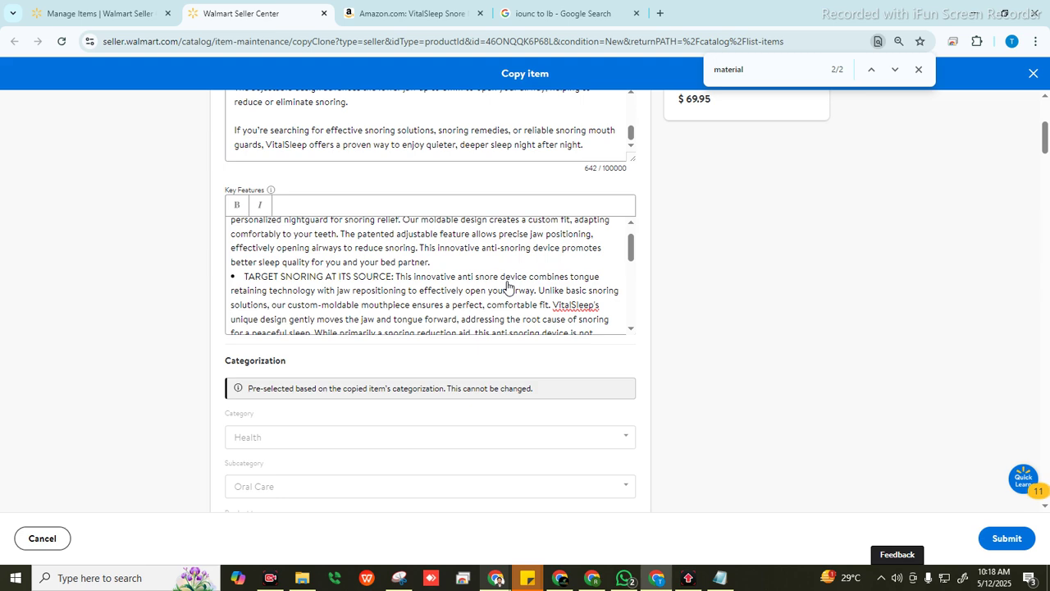
scroll(508, 285, "up", 2)
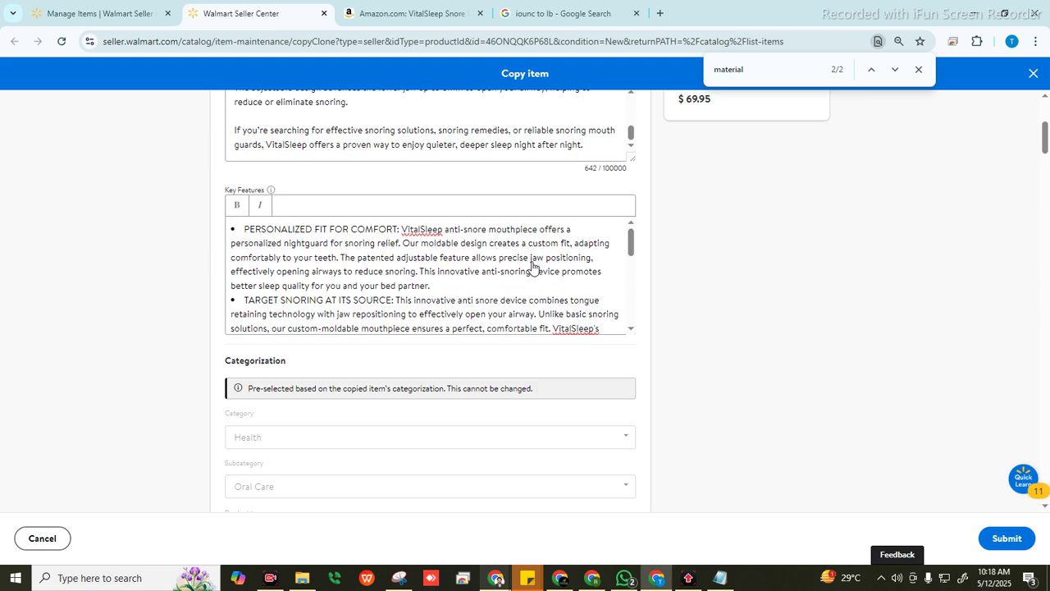
left_click(458, 15)
scroll(697, 324, "down", 1)
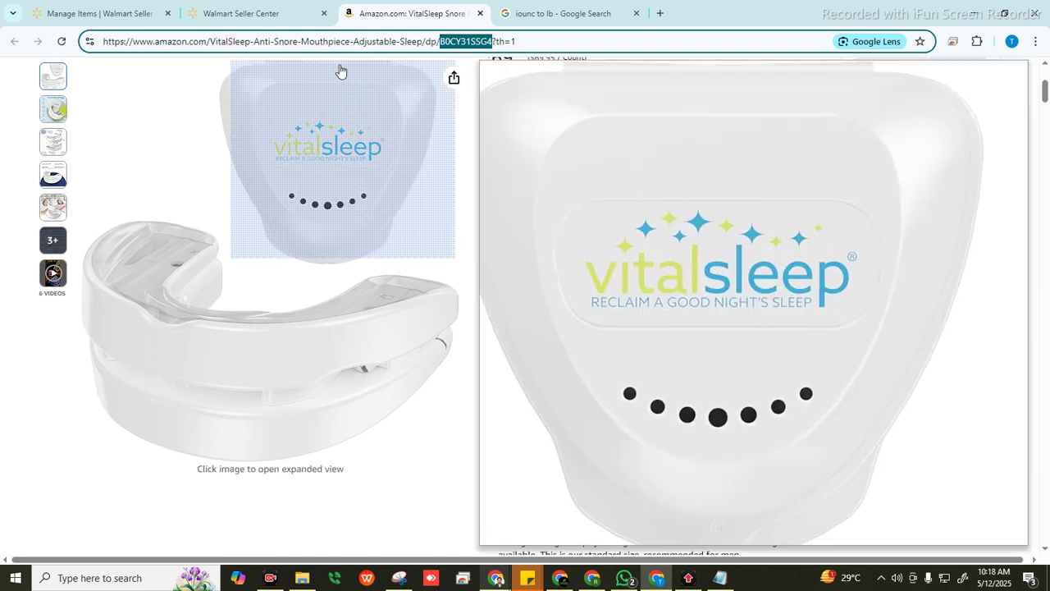
left_click(246, 13)
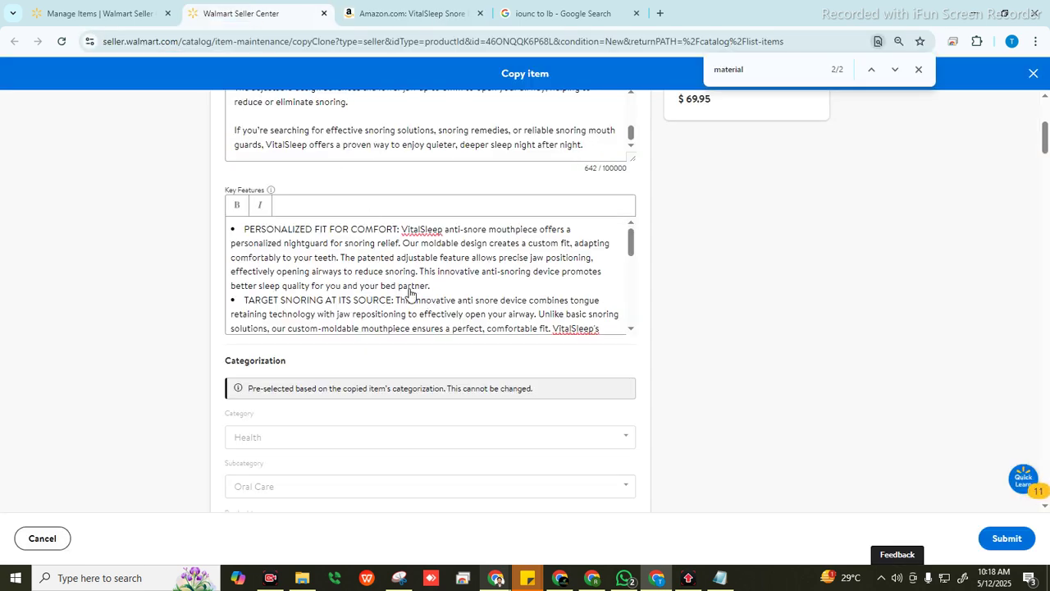
Check the listing's categorization, brand name and the available fulfillment options without changing them.
scroll(786, 269, "down", 1)
scroll(785, 269, "down", 1)
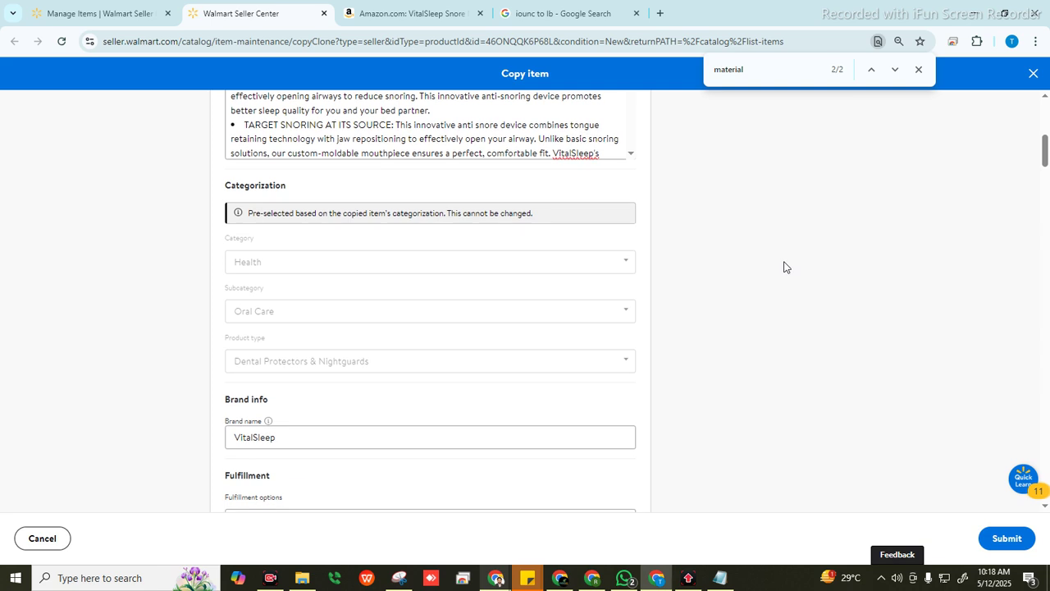
scroll(785, 264, "down", 2)
left_click(277, 264)
left_click(243, 267)
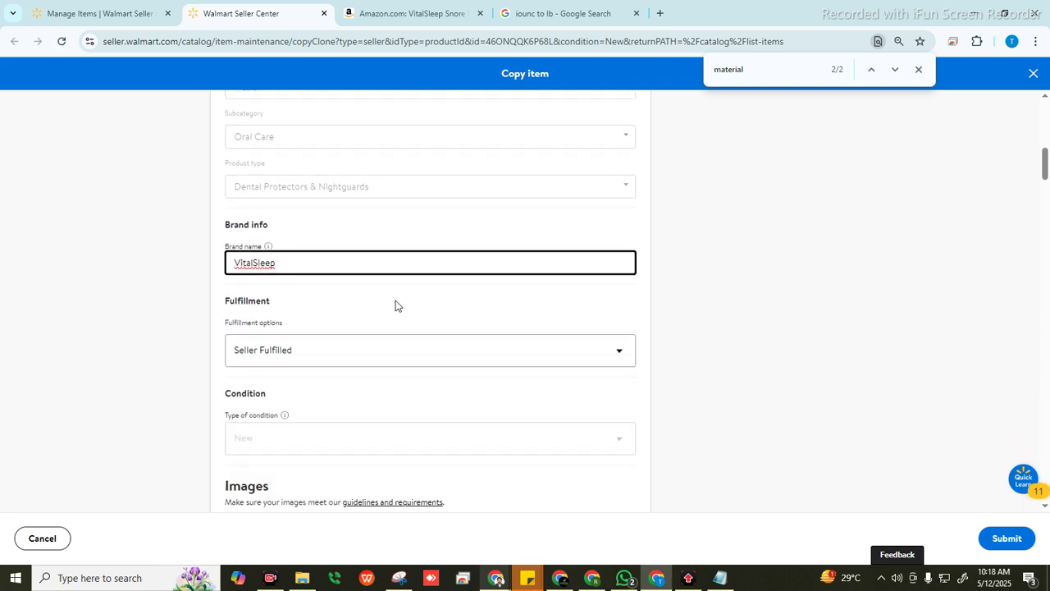
left_click(878, 279)
scroll(486, 376, "down", 2)
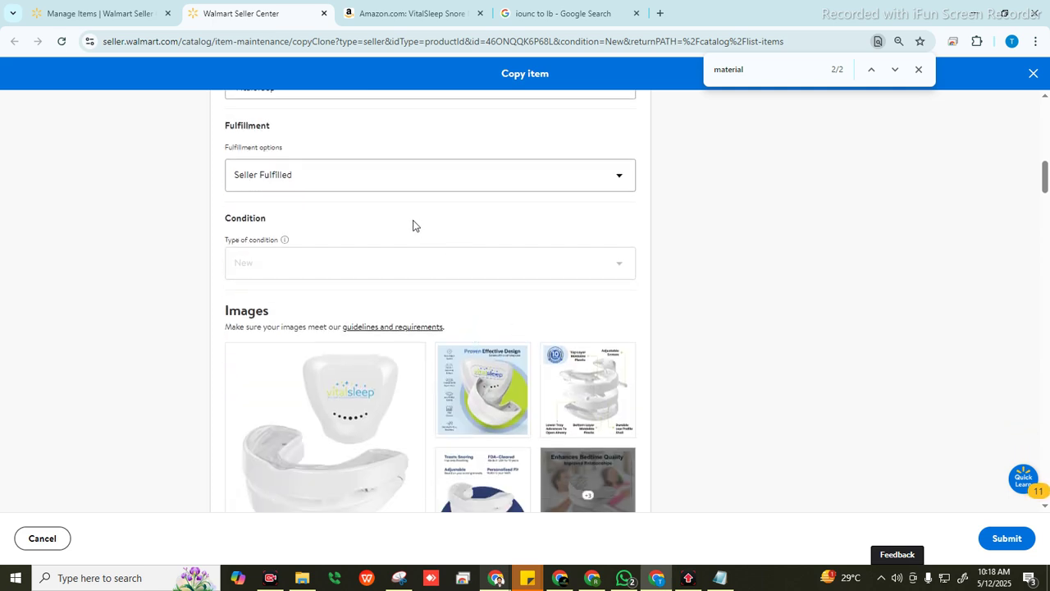
left_click(484, 185)
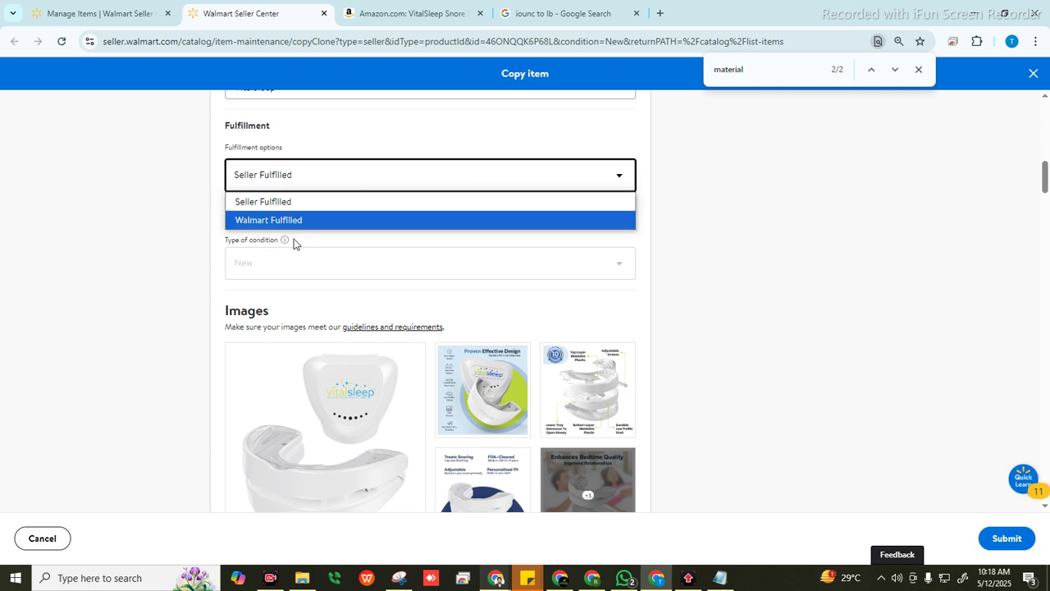
left_click(764, 277)
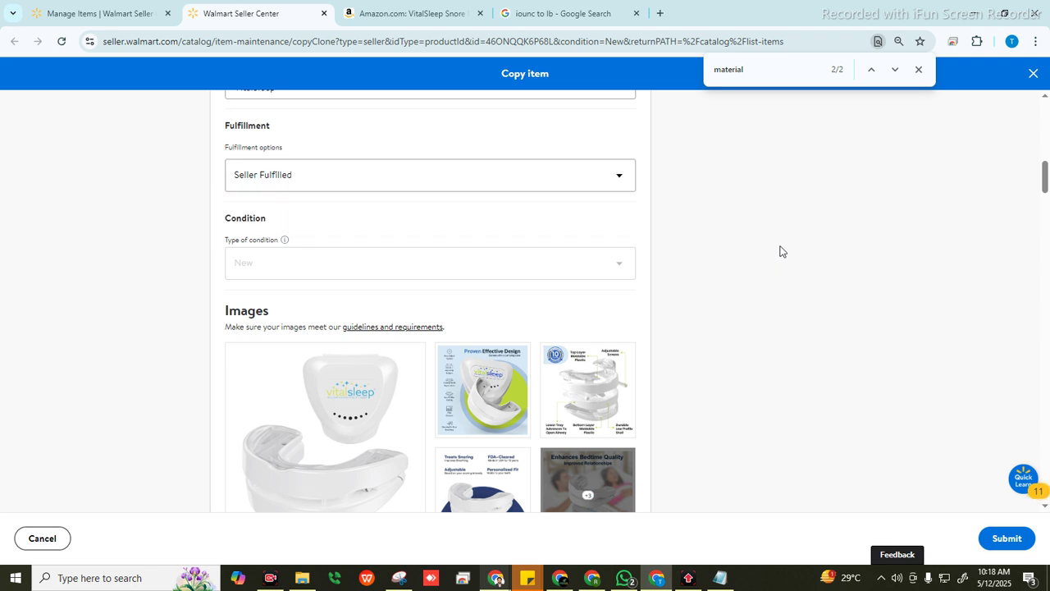
Review the images, selling price, shipping weight, visibility requirements and recommended attributes through the manufacturer part number.
scroll(781, 249, "down", 1)
scroll(706, 254, "down", 3)
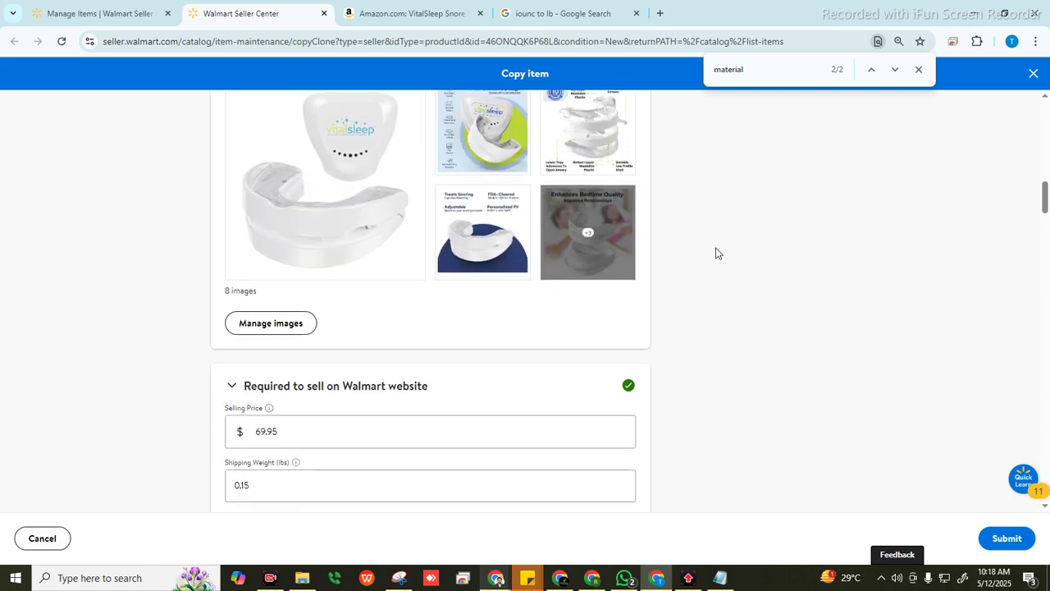
scroll(742, 247, "down", 2)
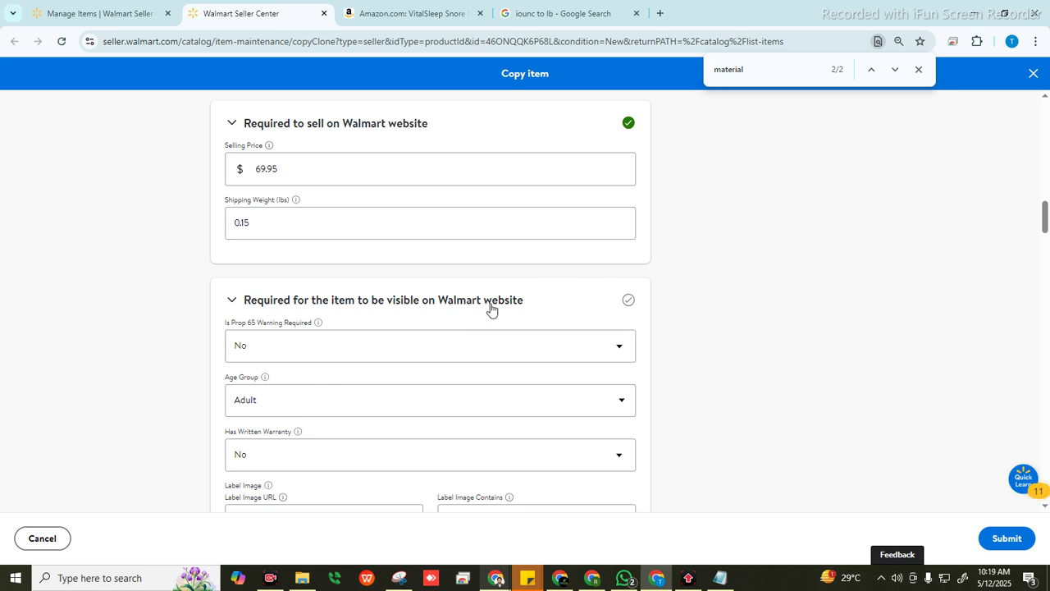
scroll(459, 328, "down", 1)
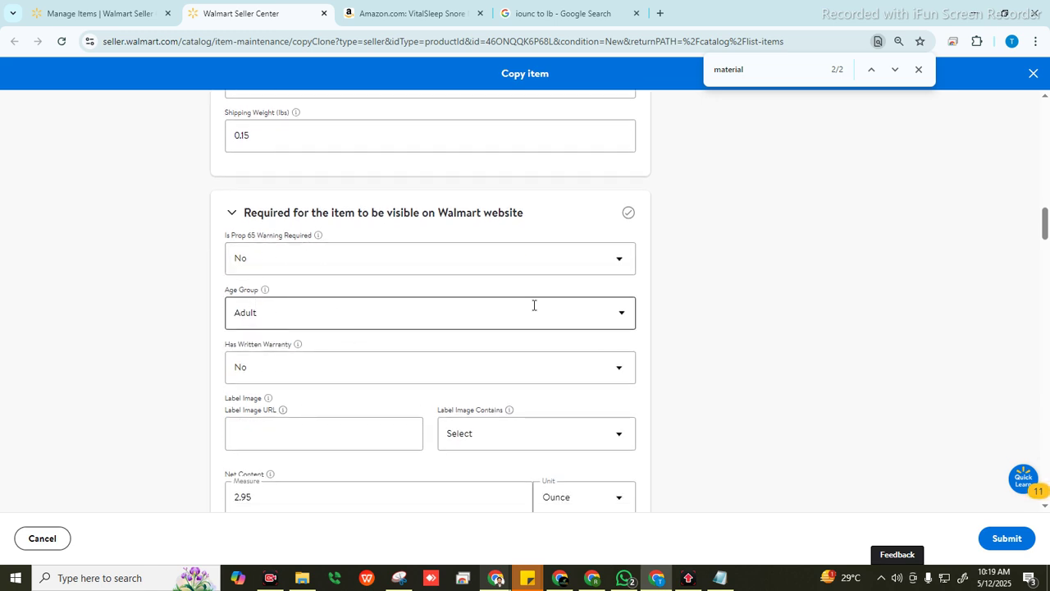
scroll(533, 305, "down", 1)
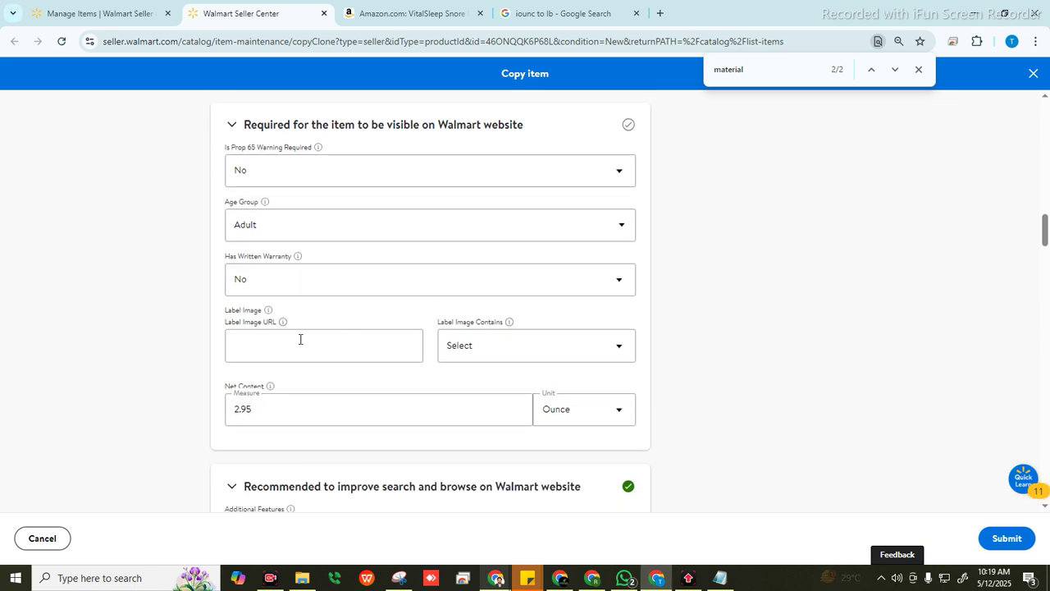
scroll(386, 374, "down", 1)
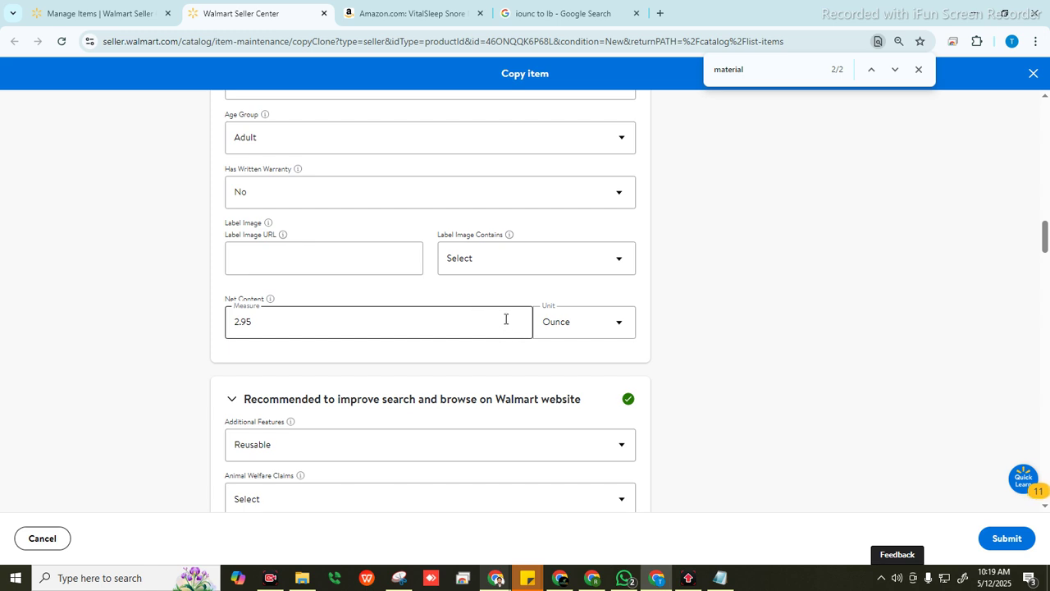
scroll(505, 319, "down", 2)
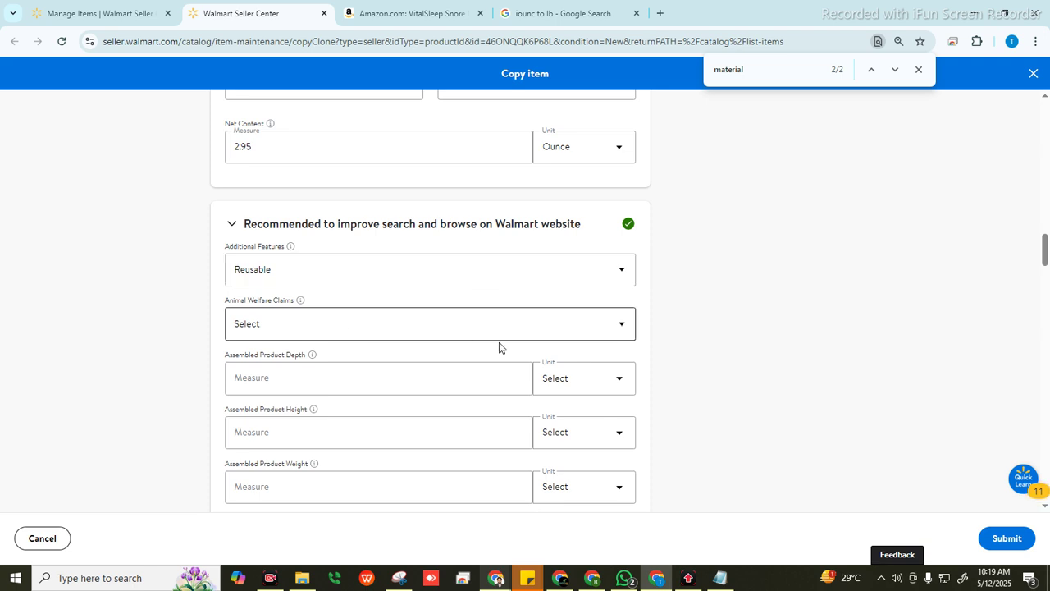
scroll(751, 332, "down", 5)
scroll(750, 327, "down", 2)
scroll(750, 326, "up", 2)
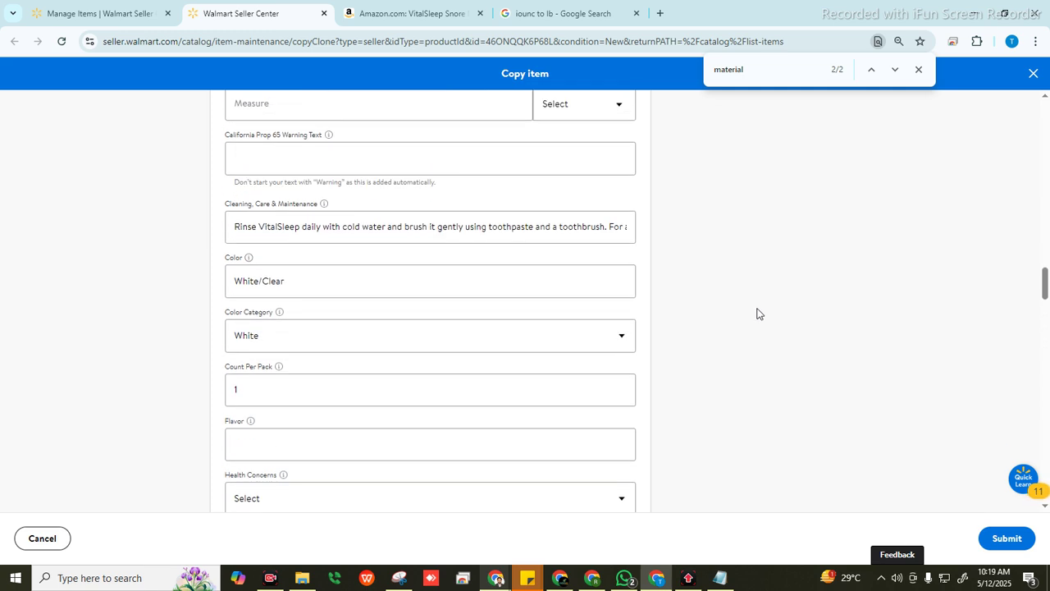
scroll(757, 313, "down", 3)
scroll(757, 313, "down", 3)
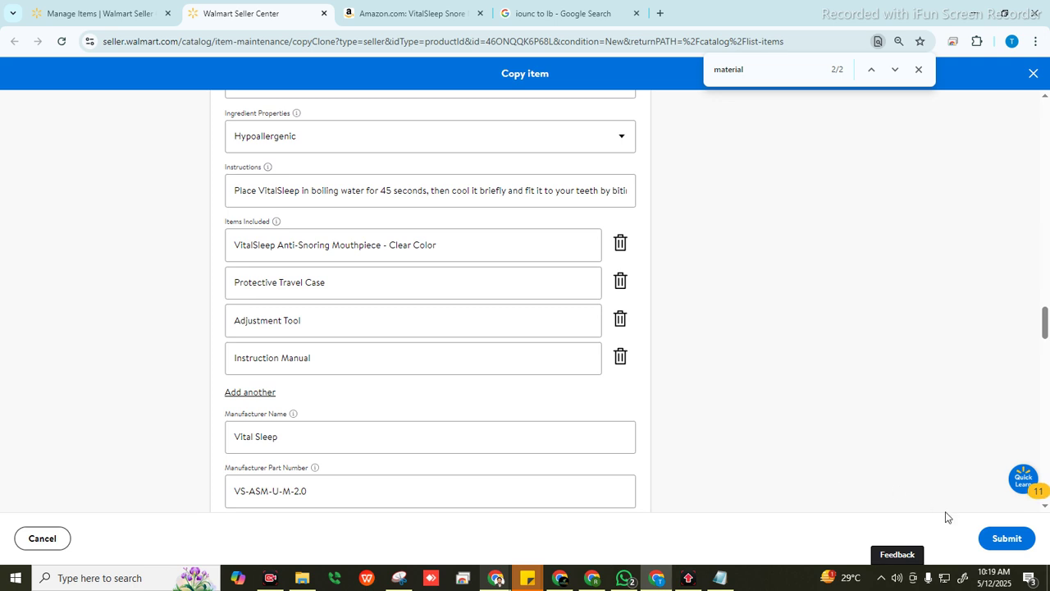
Try to submit the copied item and look through the form for required fields still unfilled.
left_click(1005, 543)
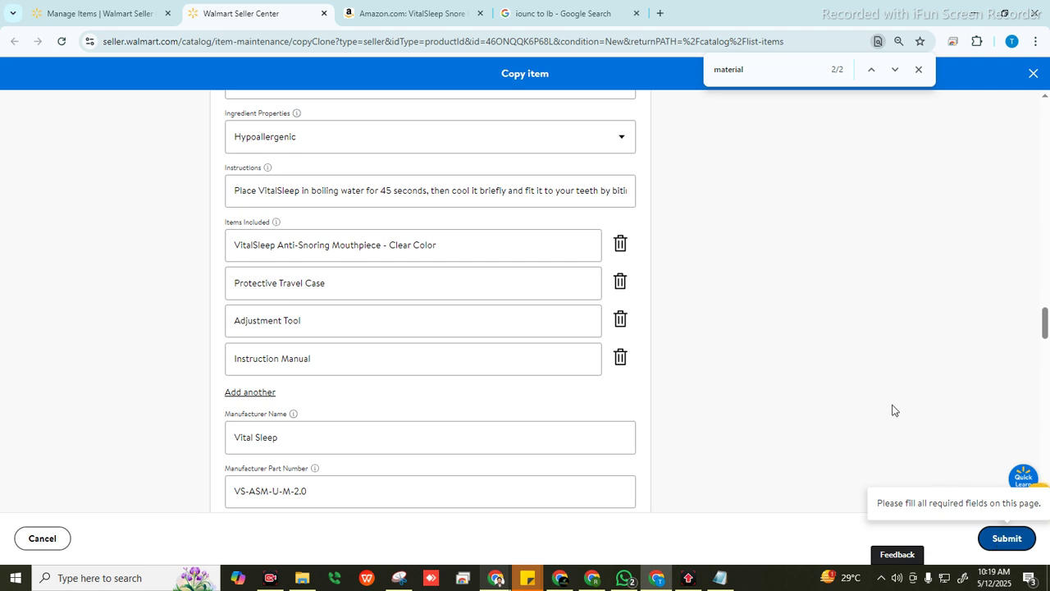
scroll(879, 370, "up", 15)
scroll(936, 365, "down", 5)
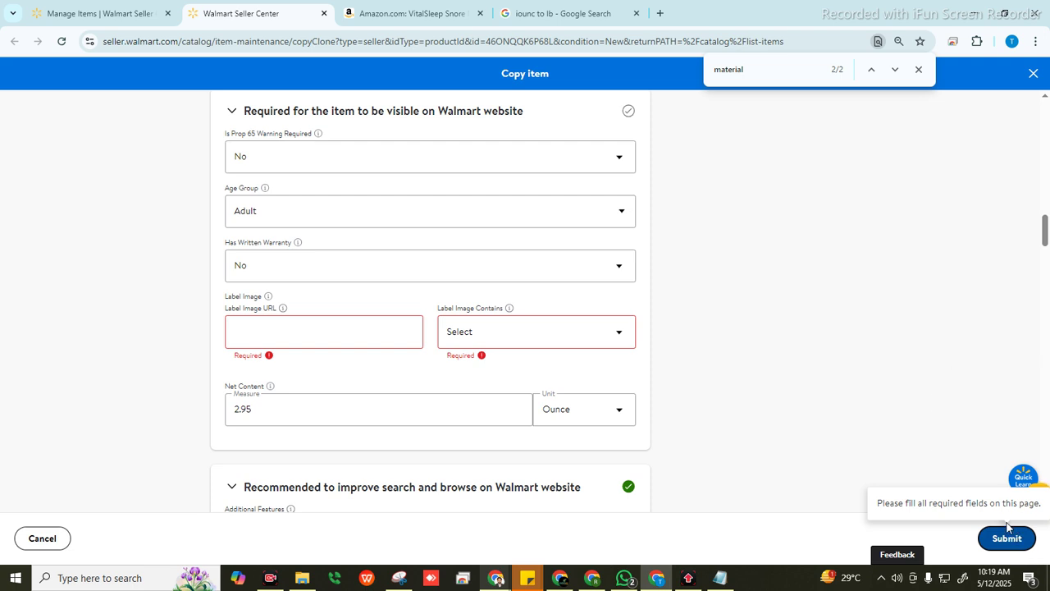
In the section required for website visibility, set Label Image Contains to No Label.
left_click(278, 332)
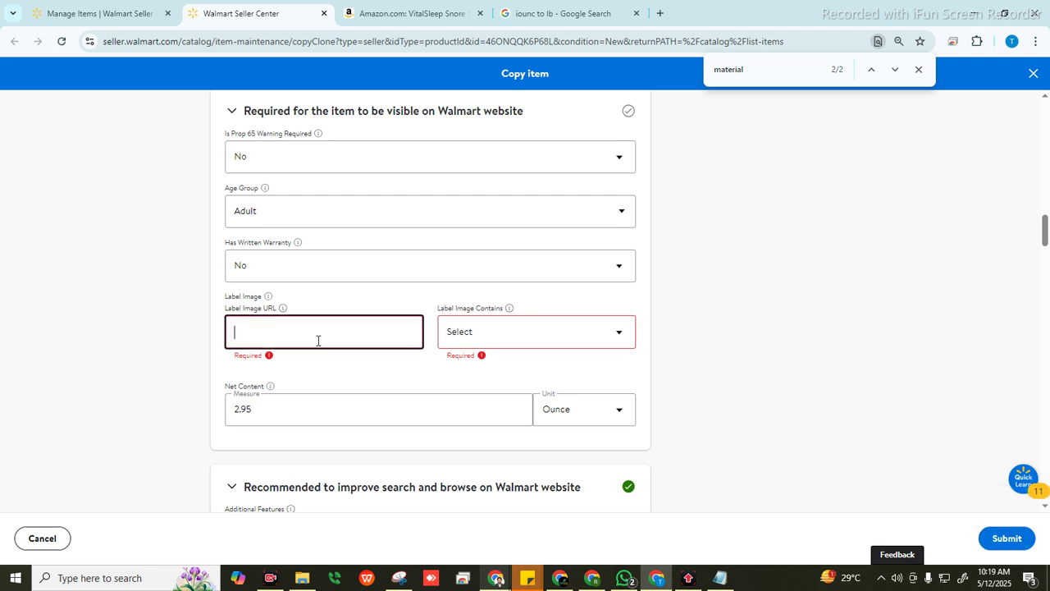
left_click(471, 340)
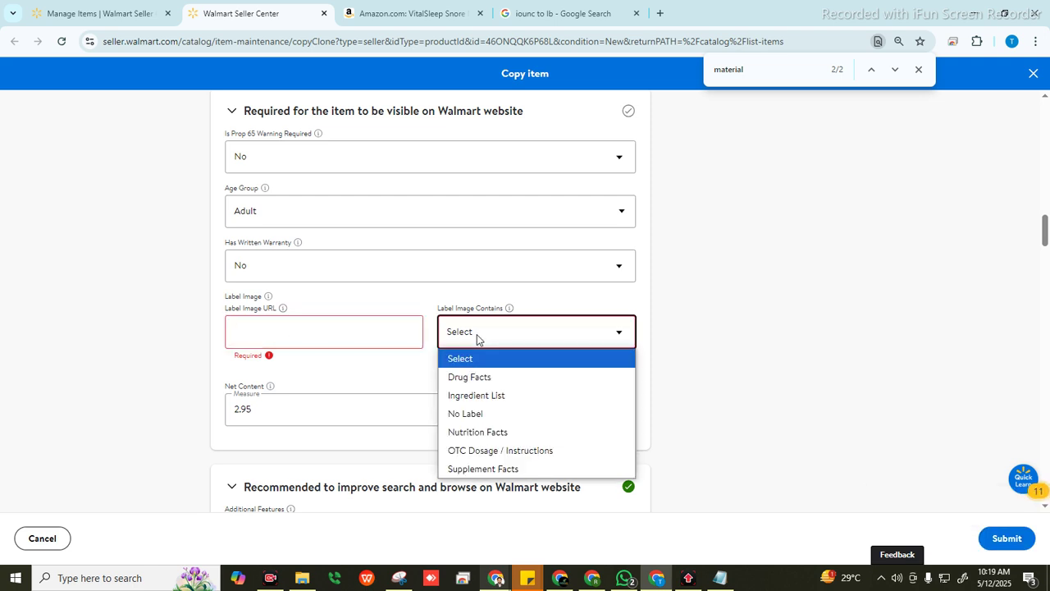
left_click(497, 416)
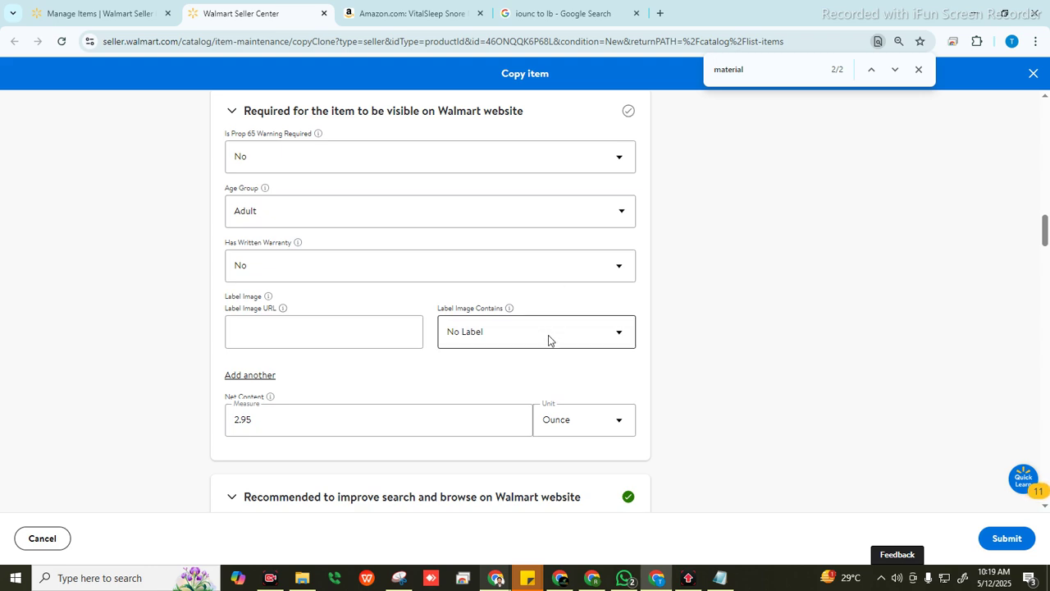
Open the existing clear mouth guard item for editing from the catalog and check its Label Image fields, then return to the copied item.
key("ctrl+Tab")
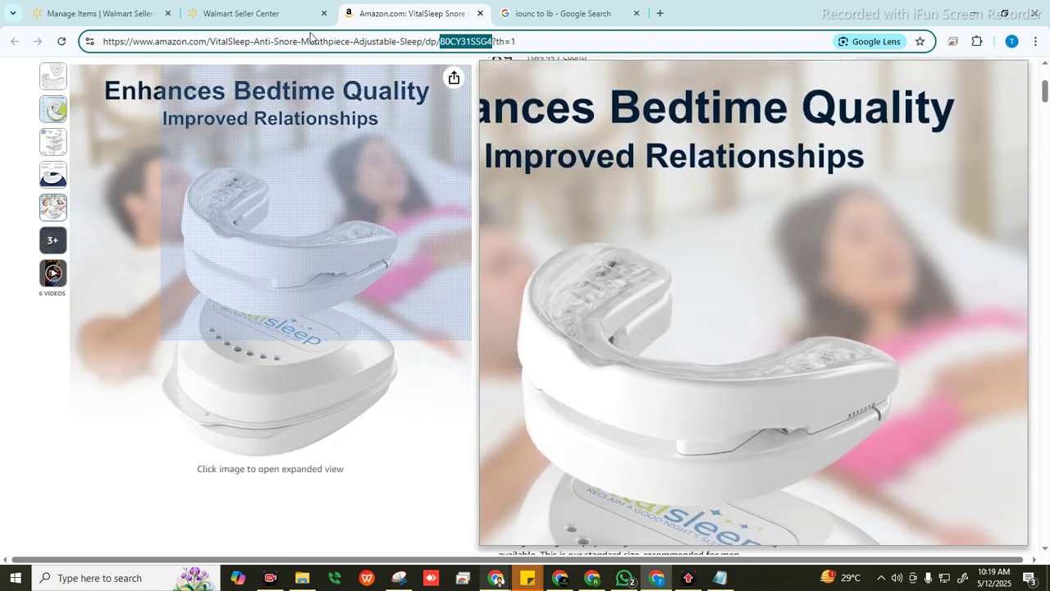
left_click(288, 15)
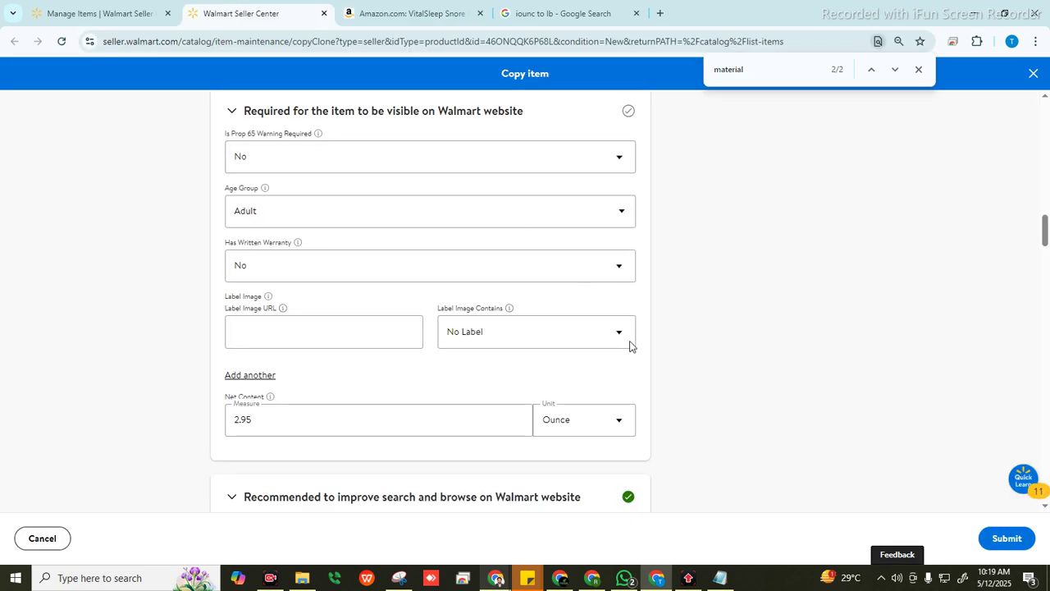
left_click(98, 13)
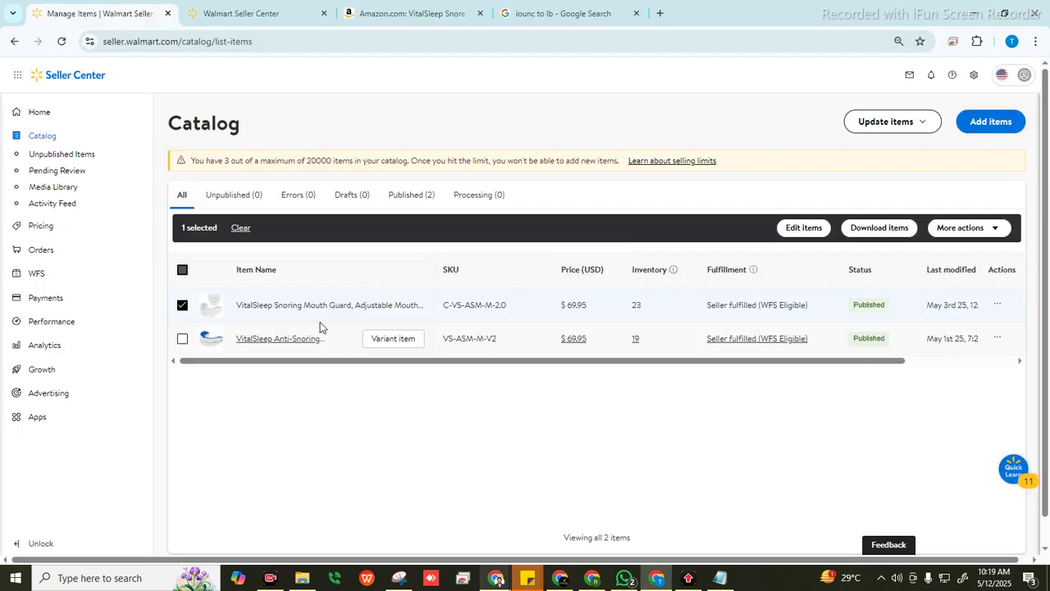
mouse_move(323, 311)
left_click(227, 434)
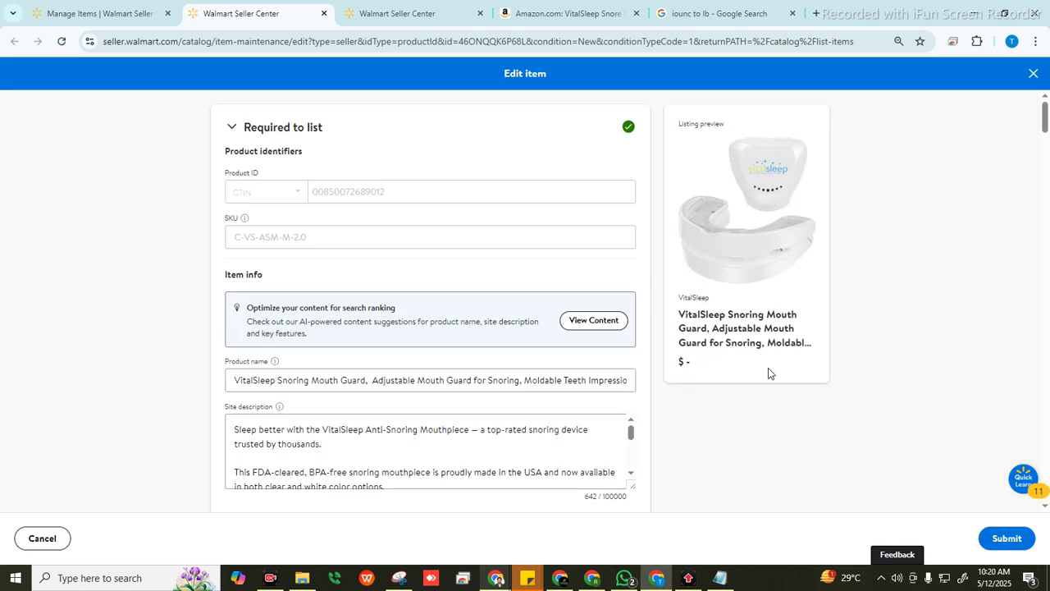
key("ctrl+f")
type("labe")
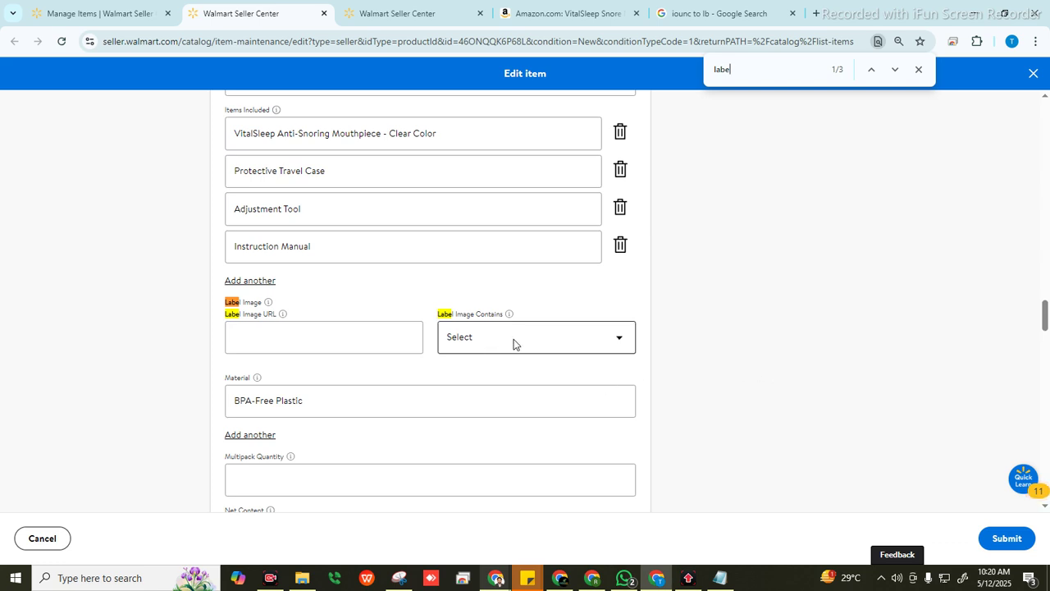
left_click(397, 14)
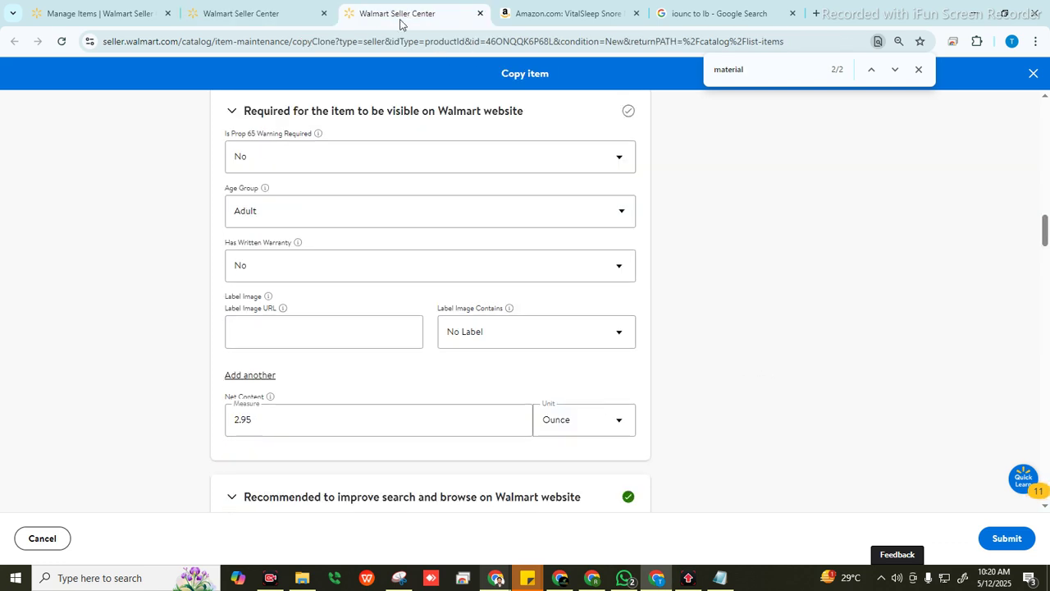
Submit the copied item and check its processing status in the activity feed.
left_click(1001, 541)
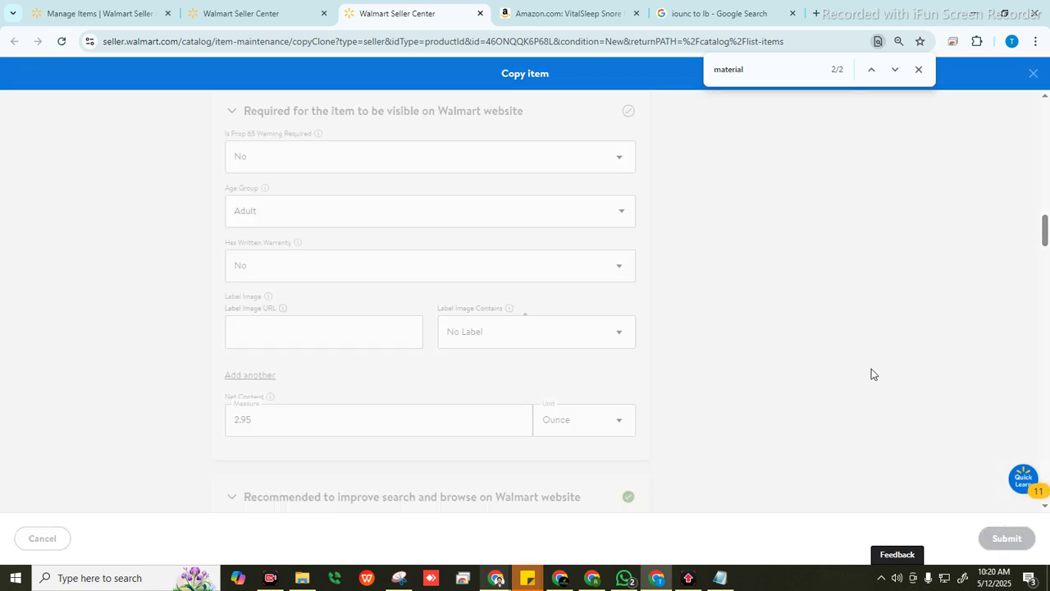
scroll(670, 351, "up", 10)
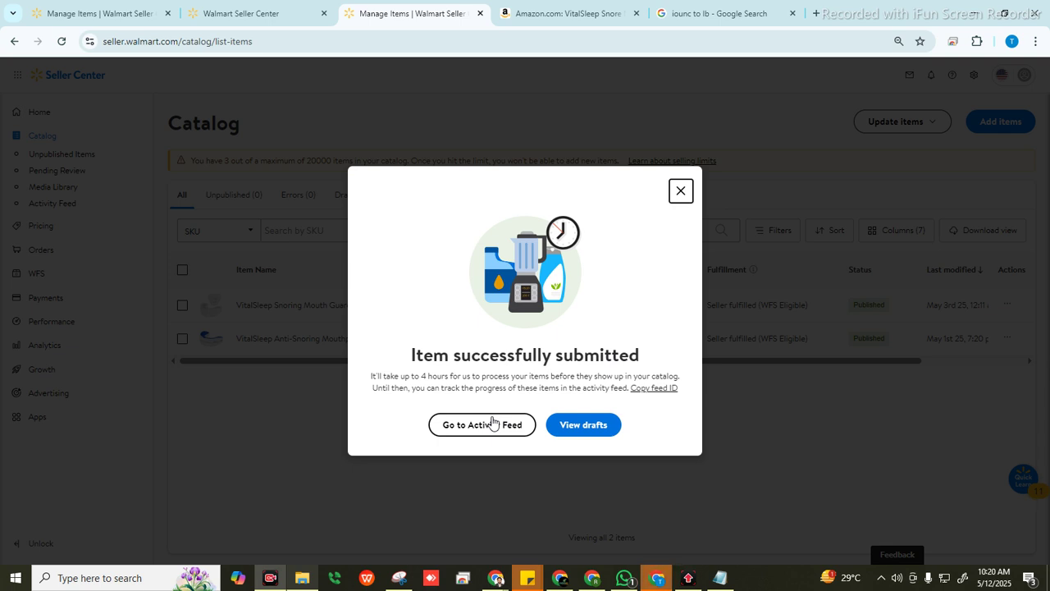
left_click(477, 433)
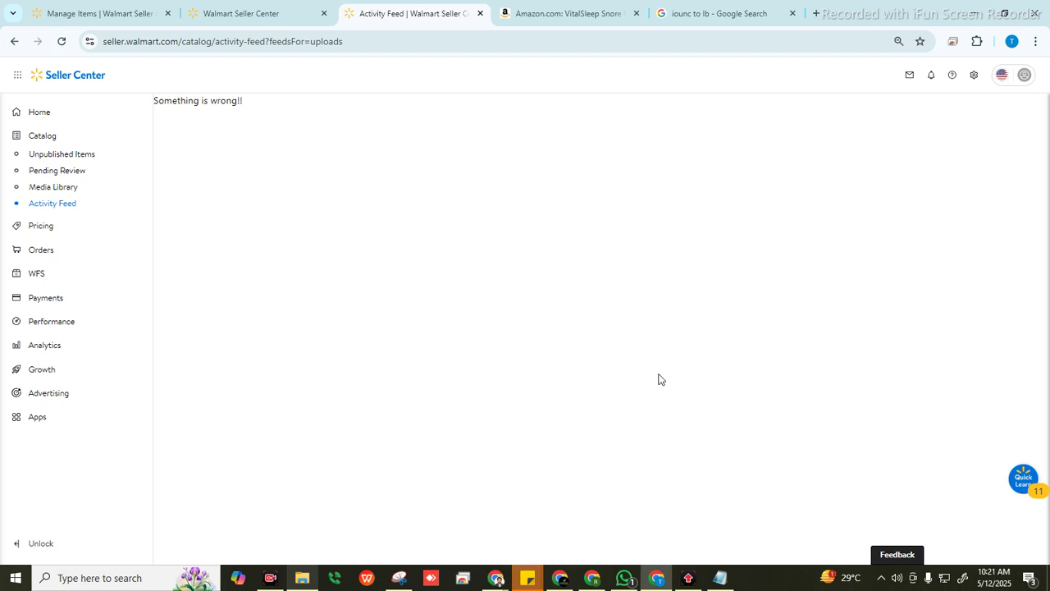
left_click(59, 204)
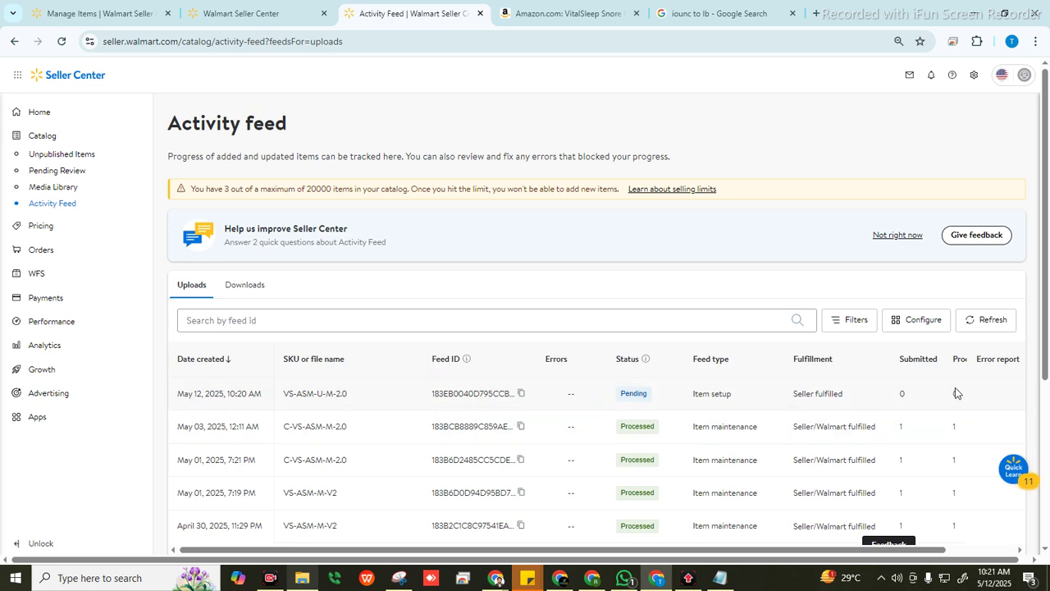
scroll(939, 405, "right", 2)
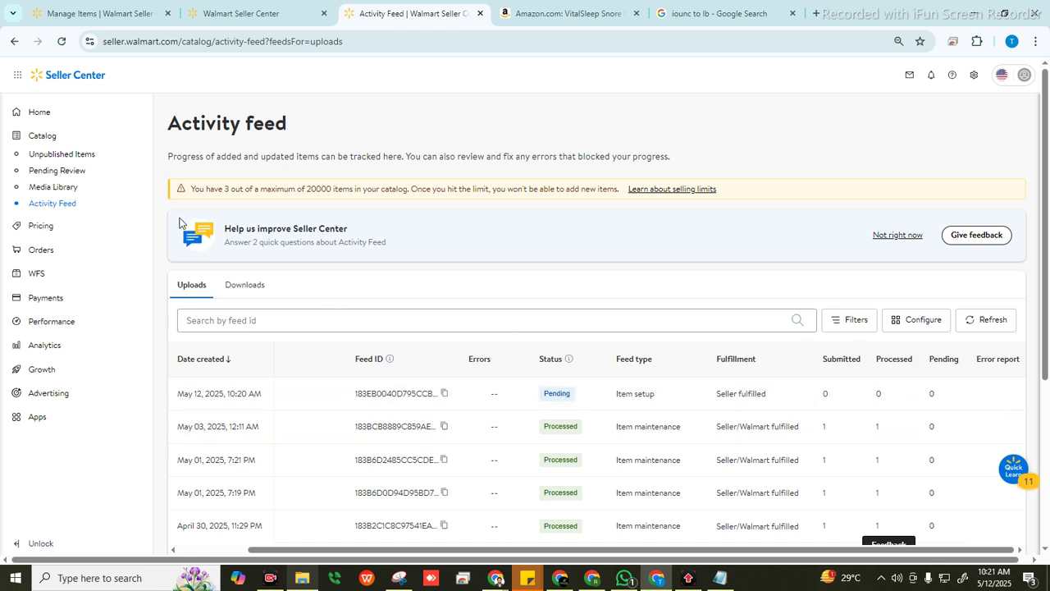
Return to the catalog and start a copy of the anti-snoring mouthpiece item with SKU VS-ASM-M-V2.
left_click(52, 144)
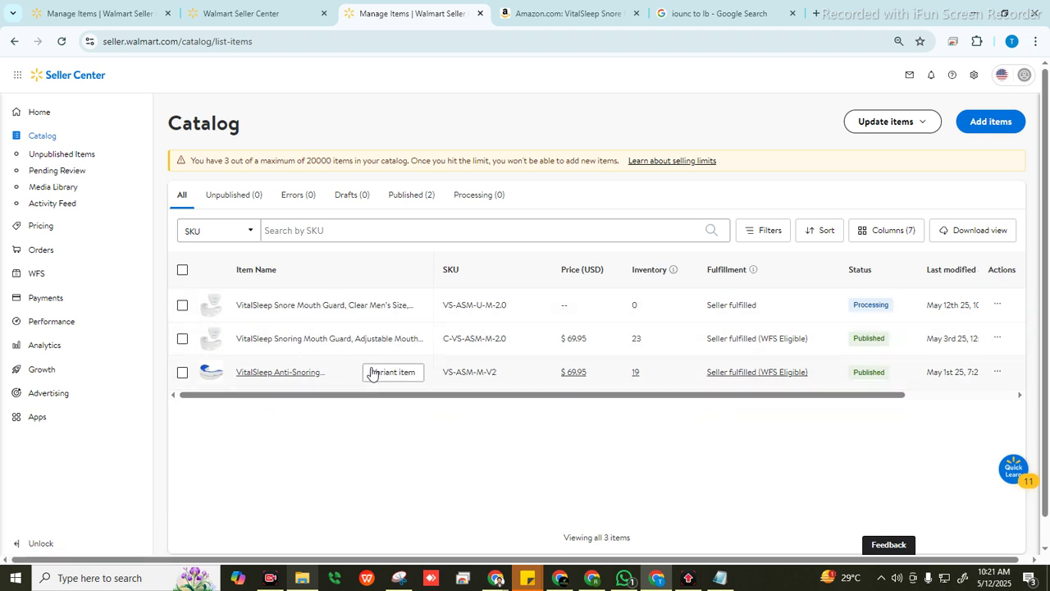
left_click(998, 373)
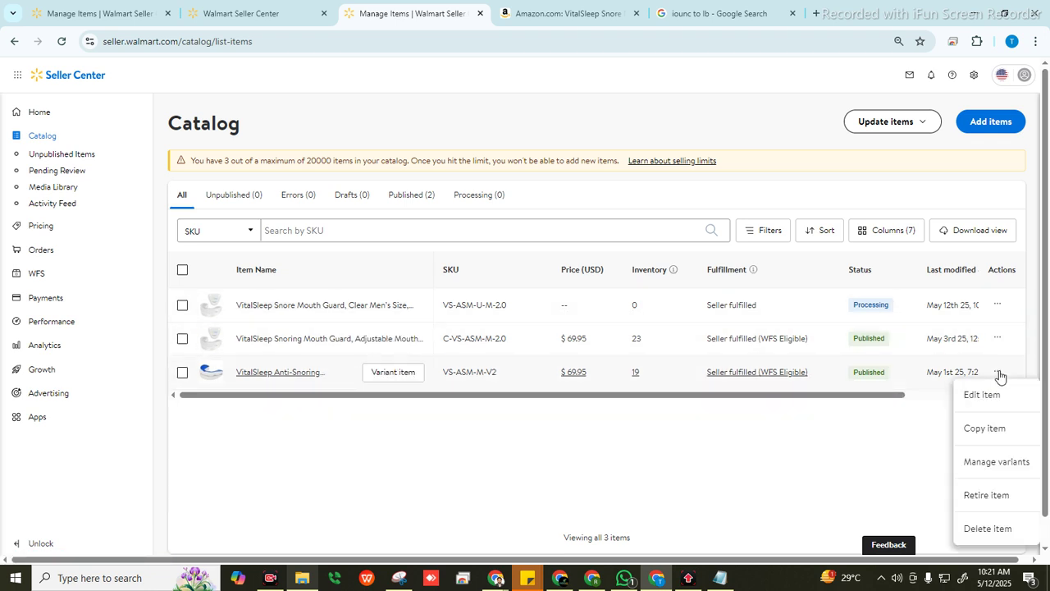
left_click(995, 428)
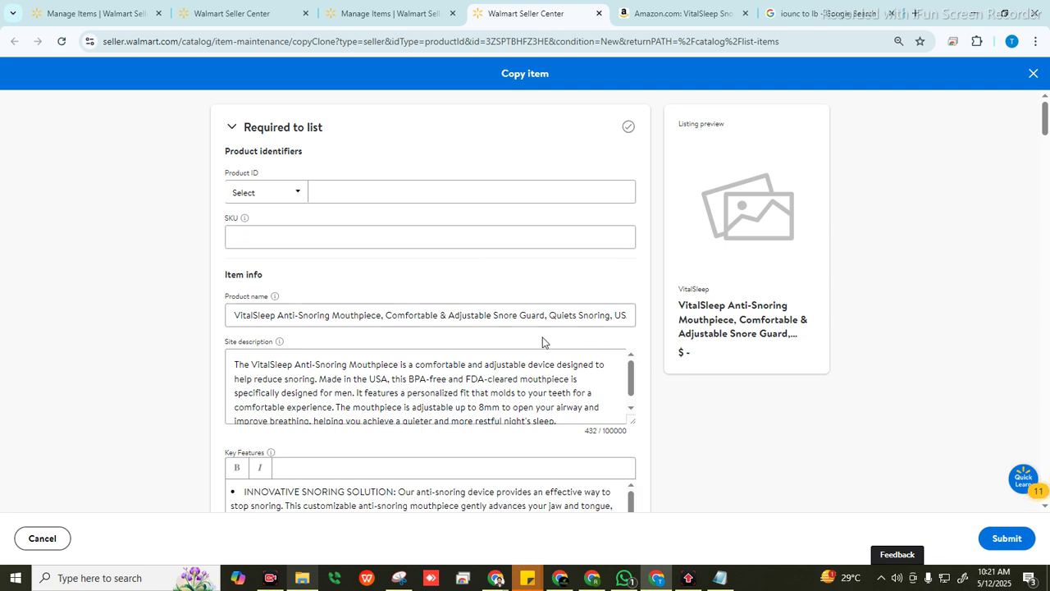
scroll(548, 351, "down", 1)
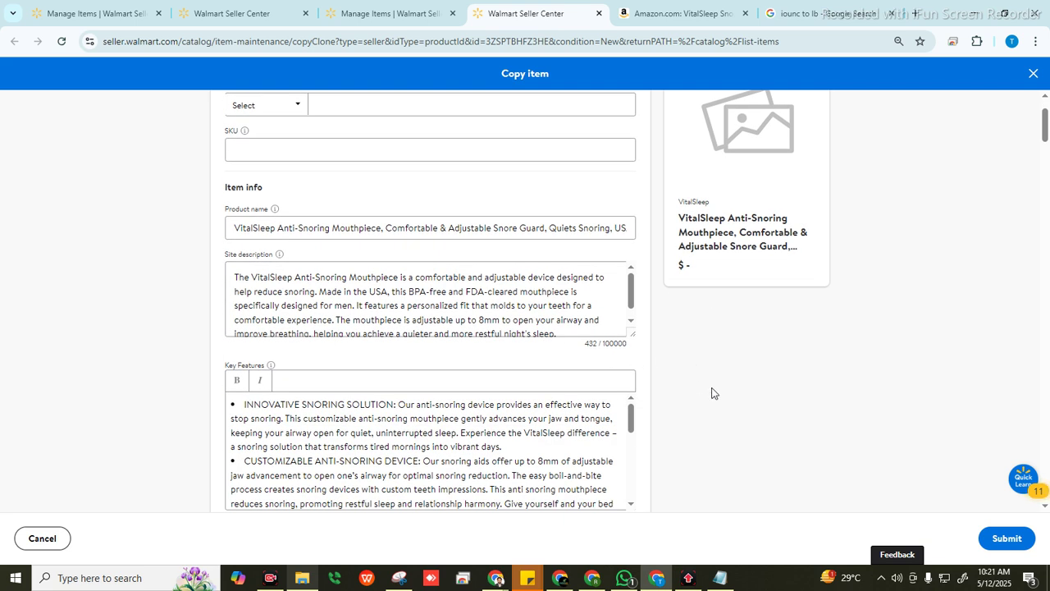
Find "MEN" in the copied item's form and replace "men" with "WOMEN" in the site description.
key("ctrl+f")
type("MEN")
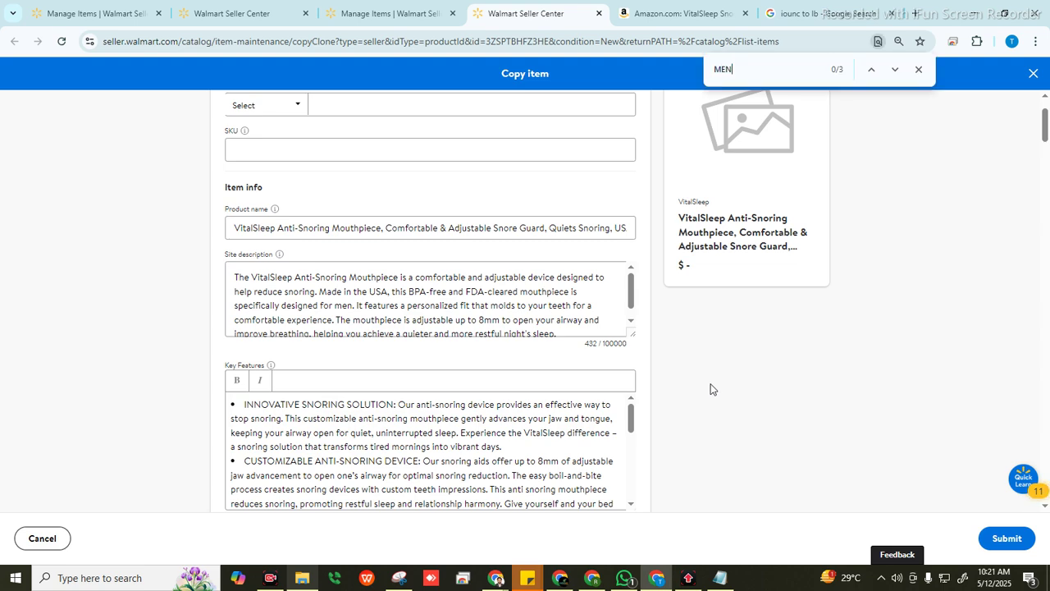
left_click(354, 306)
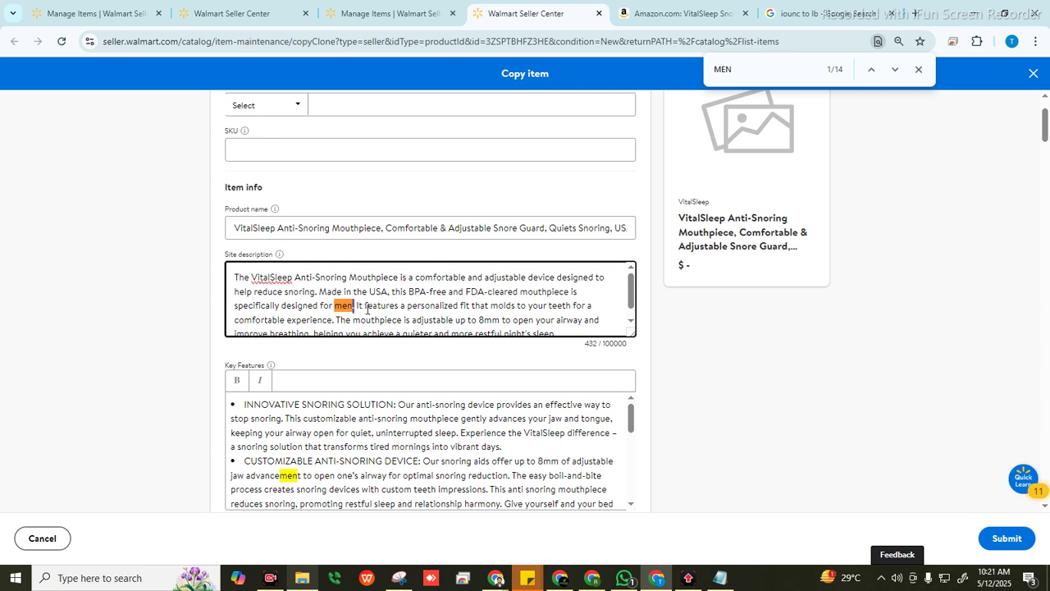
key("BackSpace")
key("BackSpace")
key("BackSpace")
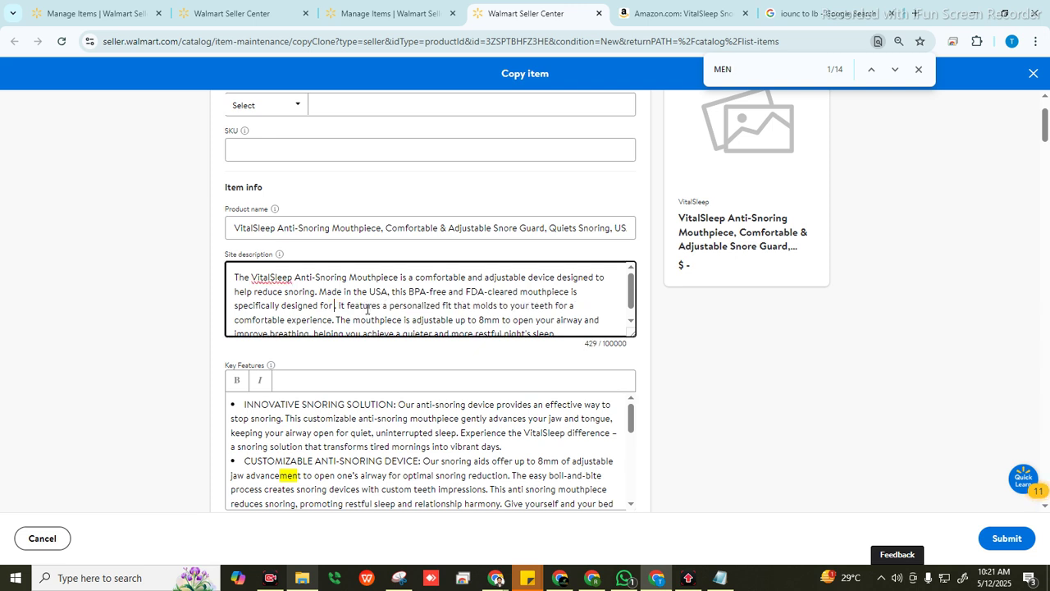
type("WOMEN")
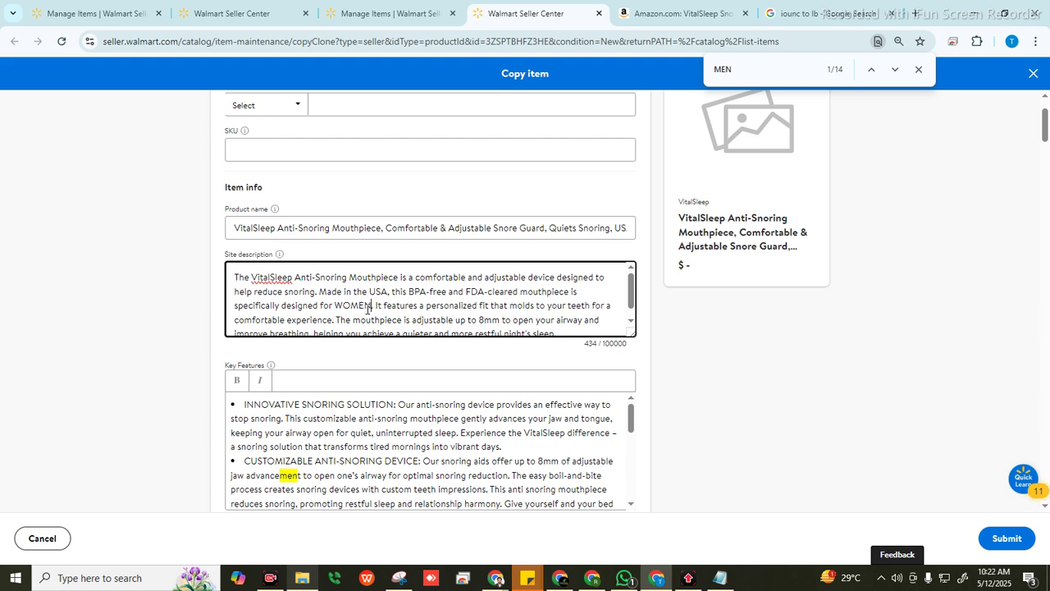
Go through the remaining matches for "MEN" and set the Size to Women's Pack.
left_click(895, 71)
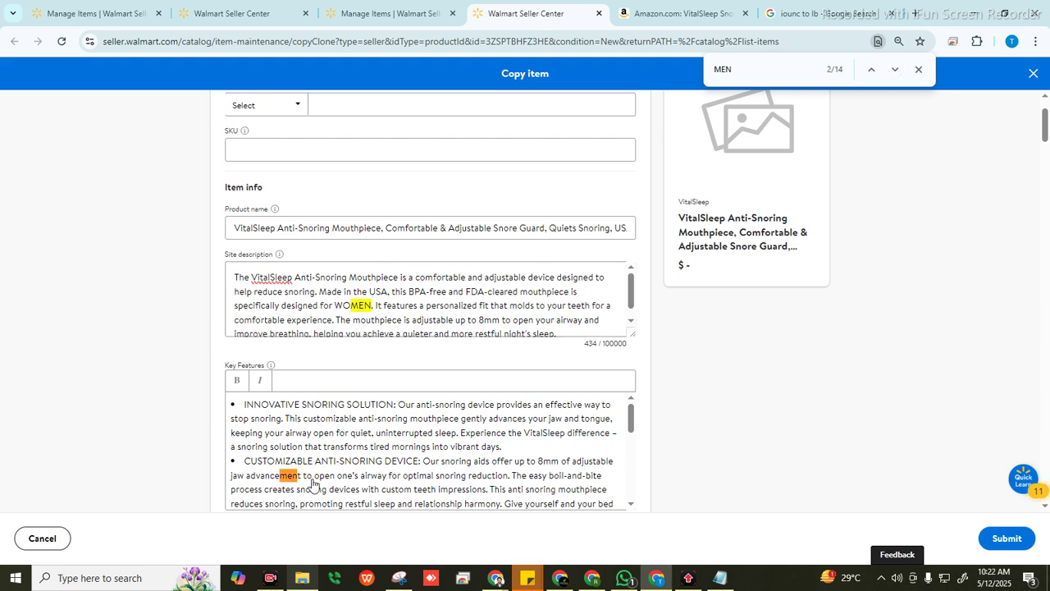
left_click(895, 70)
left_click(896, 71)
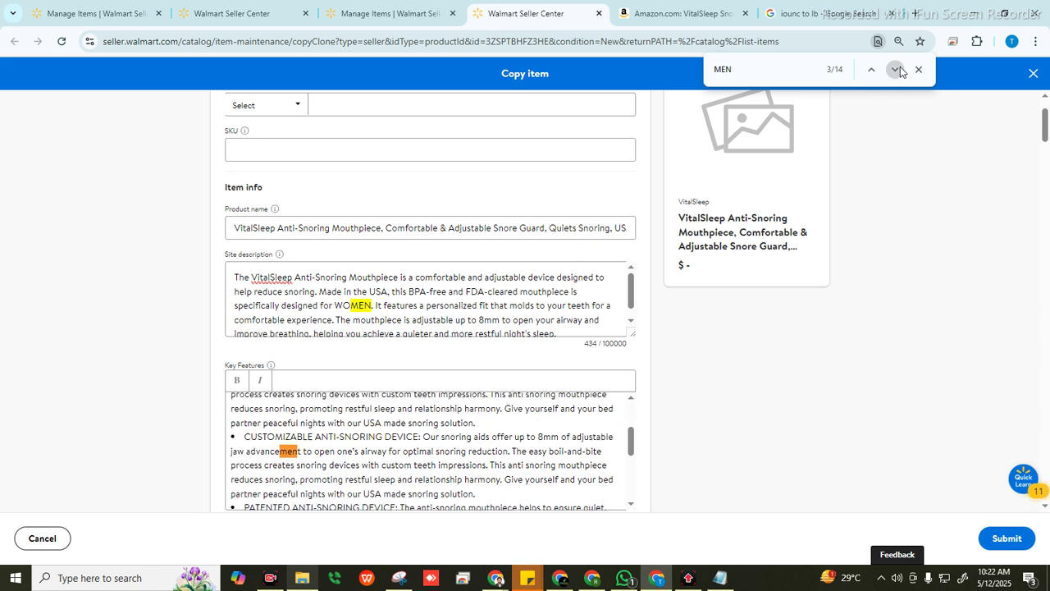
left_click(893, 72)
left_click(893, 72)
left_click(893, 72)
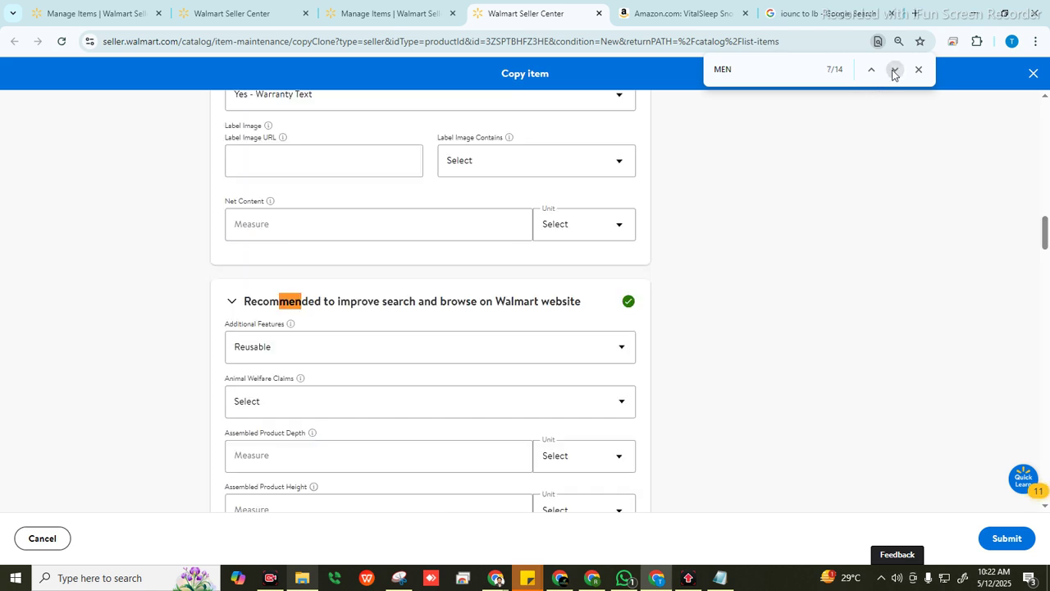
left_click(893, 72)
left_click(894, 72)
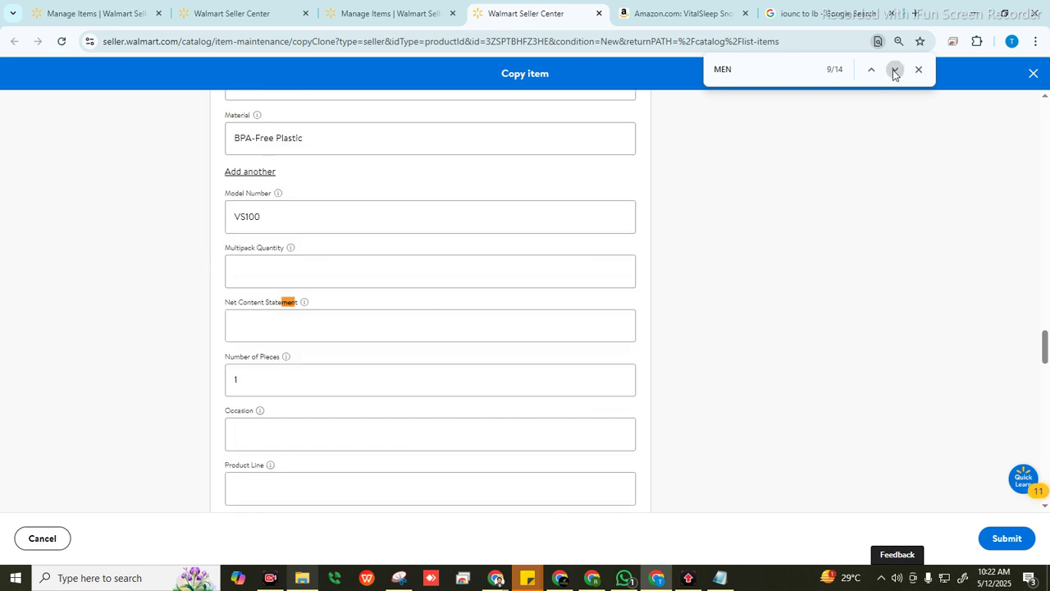
left_click(893, 72)
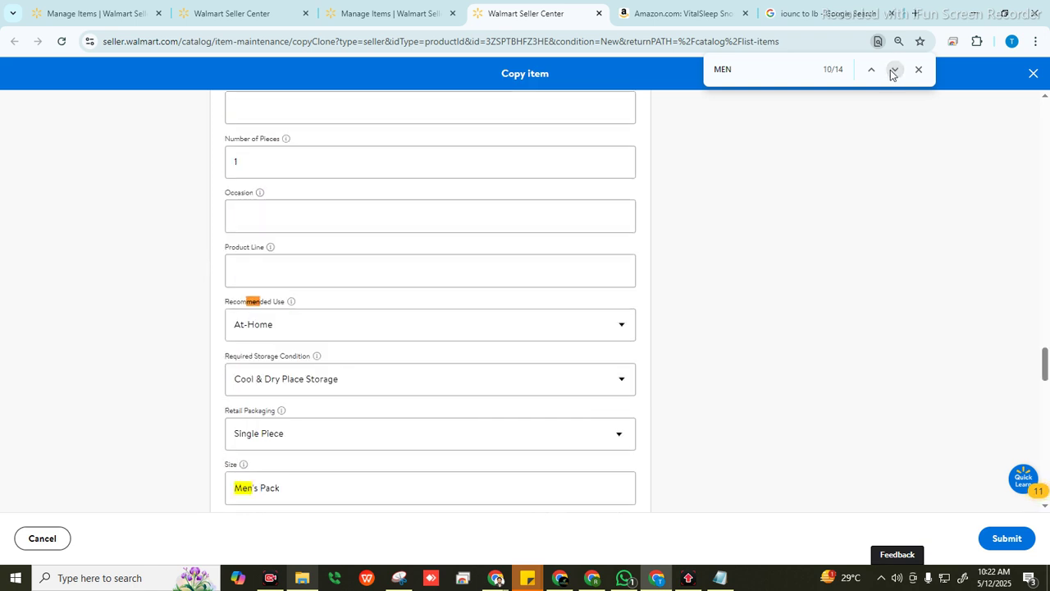
left_click(893, 72)
left_click(240, 487)
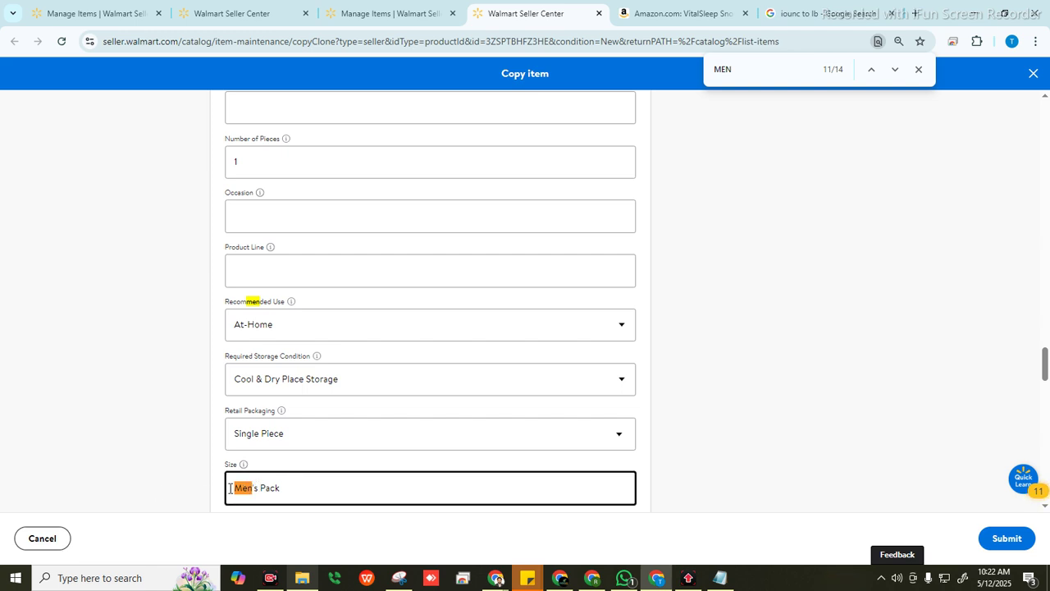
key("Delete")
key("Delete")
key("Delete")
type("Wom")
key("BackSpace")
key("BackSpace")
type("omen")
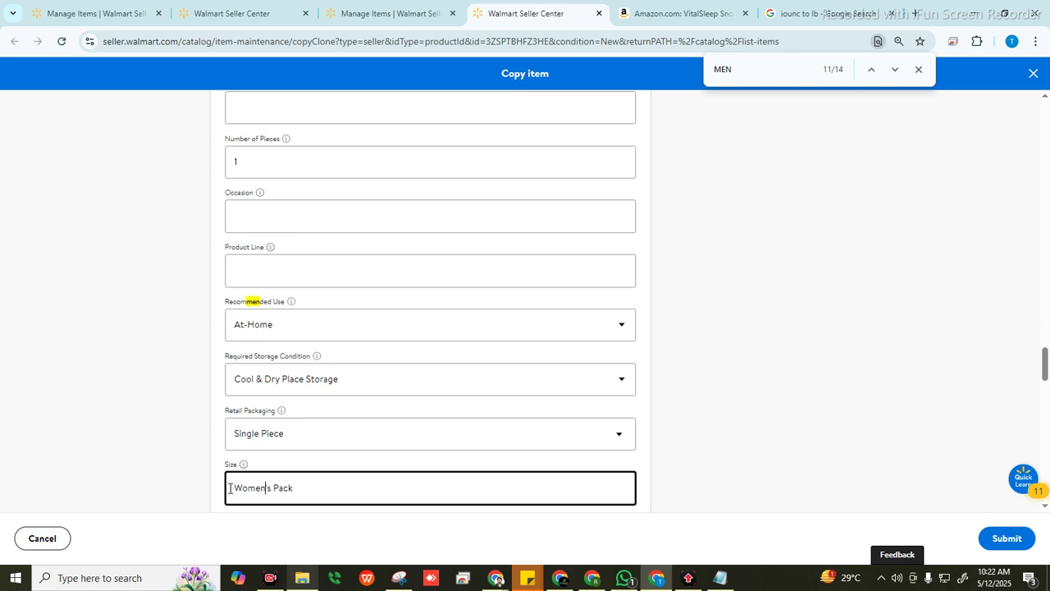
left_click(852, 345)
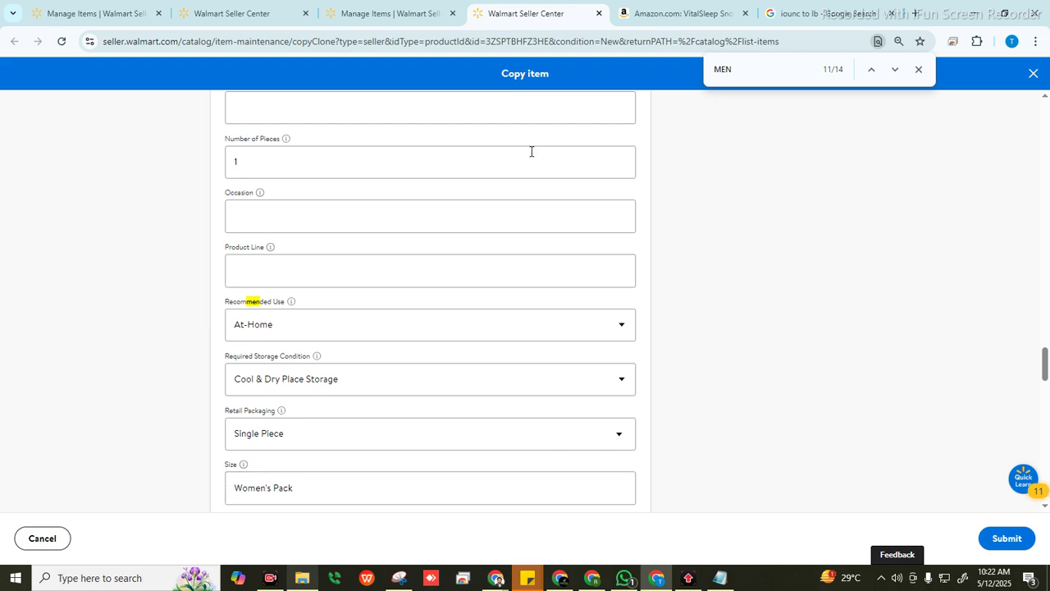
Switch to the WhatsApp group chat and copy the Womens Clear GTIN from the message.
mouse_move(495, 574)
left_click(454, 532)
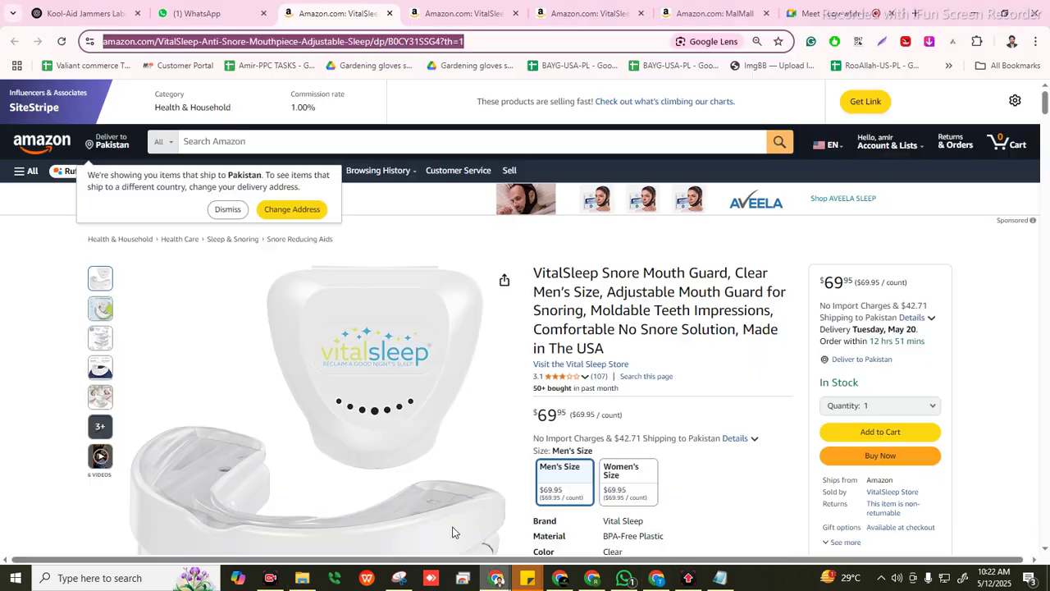
left_click(196, 8)
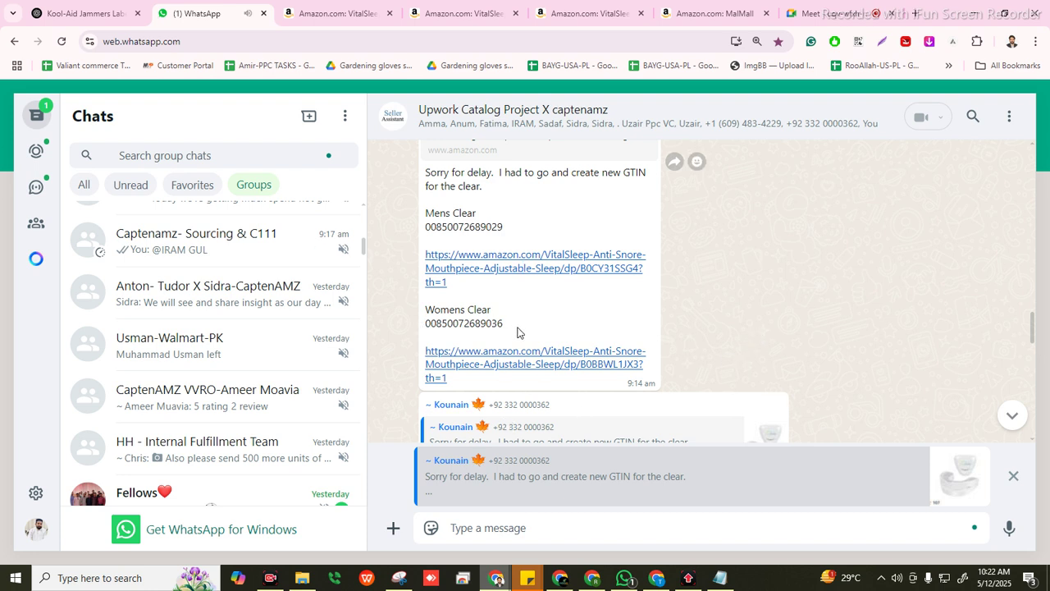
double_click(425, 331)
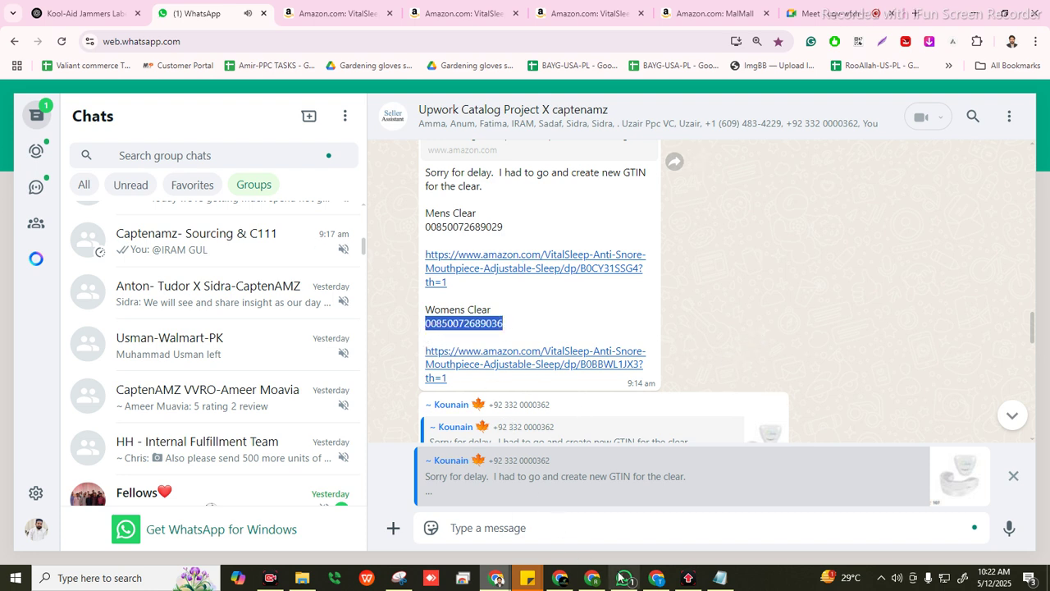
mouse_move(658, 578)
left_click(657, 517)
scroll(668, 293, "up", 20)
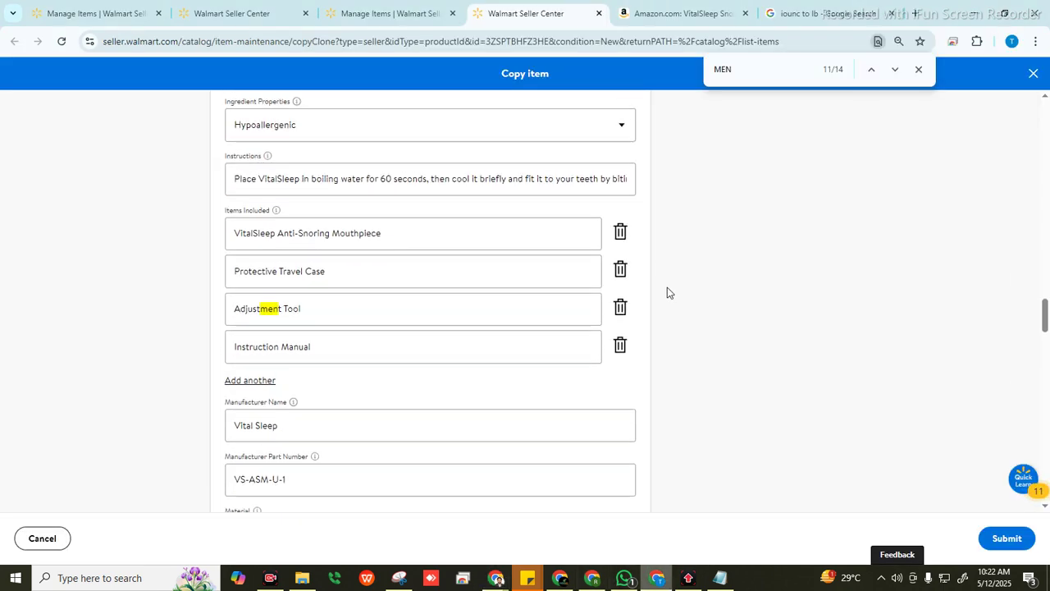
scroll(647, 286, "up", 2)
left_click(452, 192)
key("ctrl+v")
left_click(290, 194)
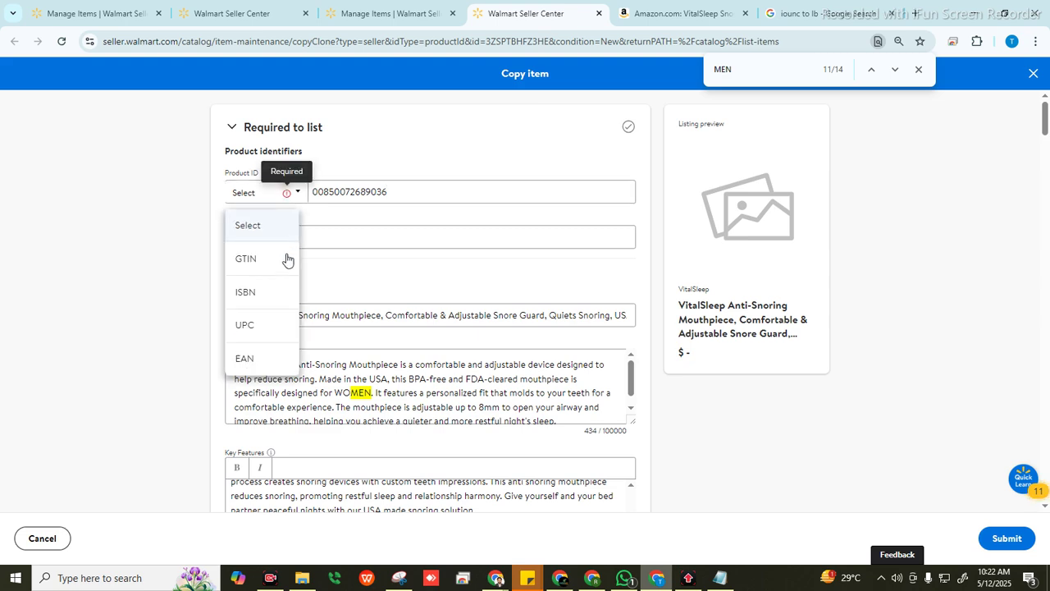
left_click(268, 261)
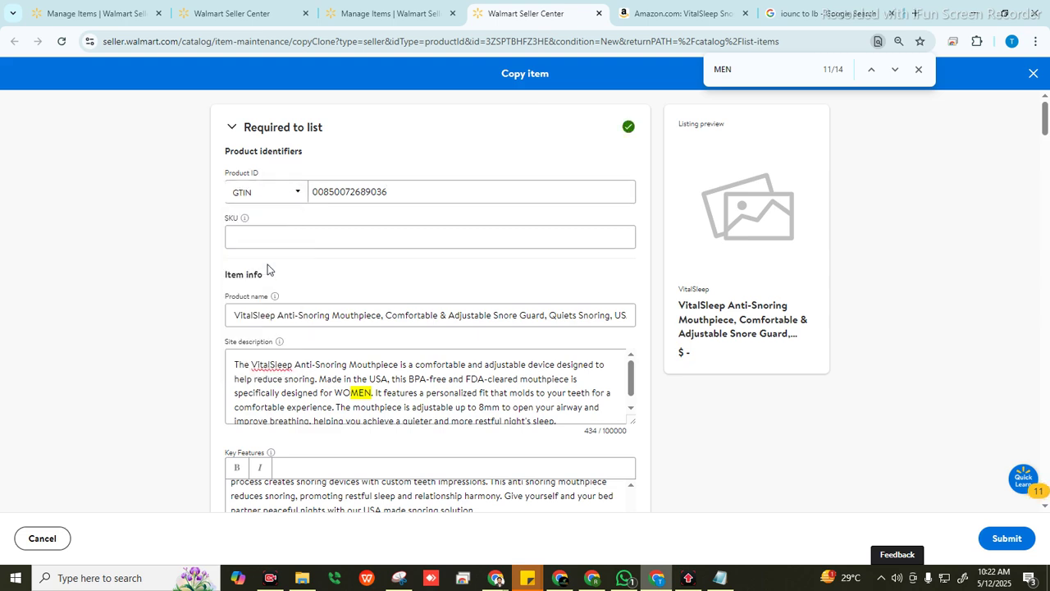
Open the Womens Clear Amazon link from the WhatsApp chat and load that listing in the seller browser's existing Amazon tab.
left_click(496, 578)
left_click(520, 366)
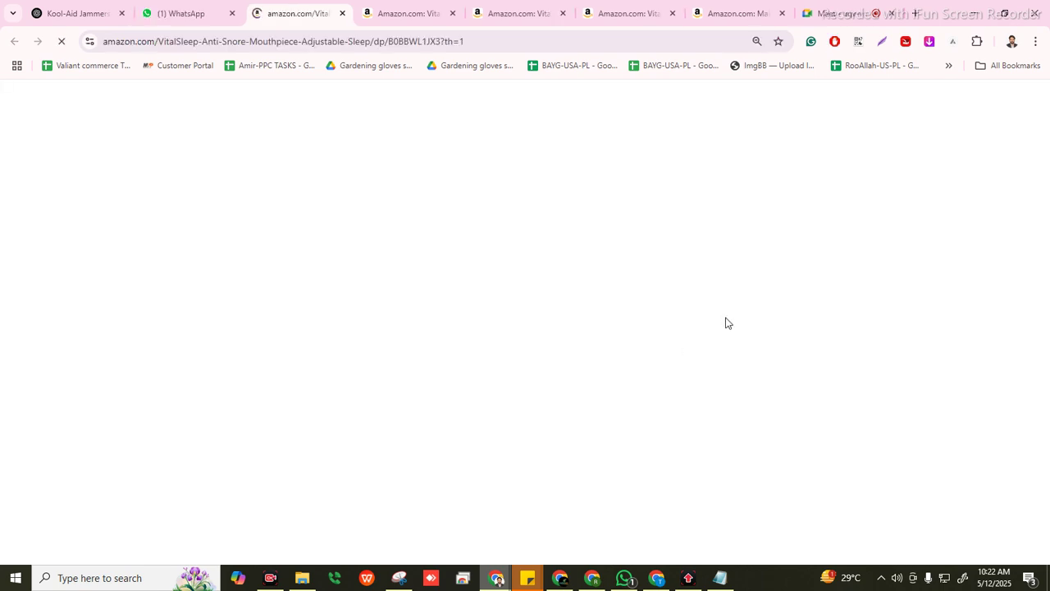
left_click(335, 41)
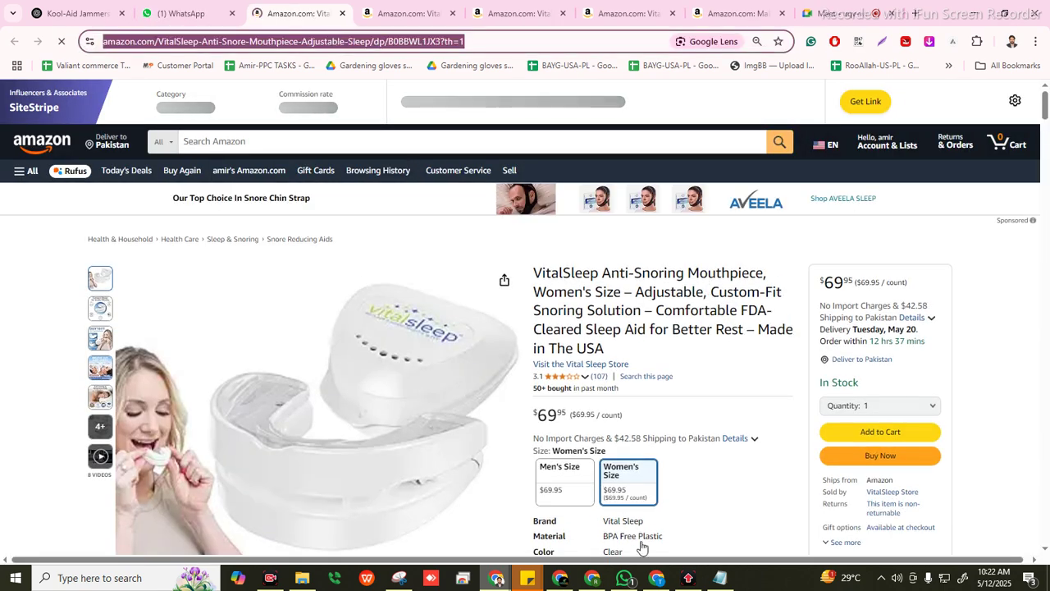
left_click(561, 578)
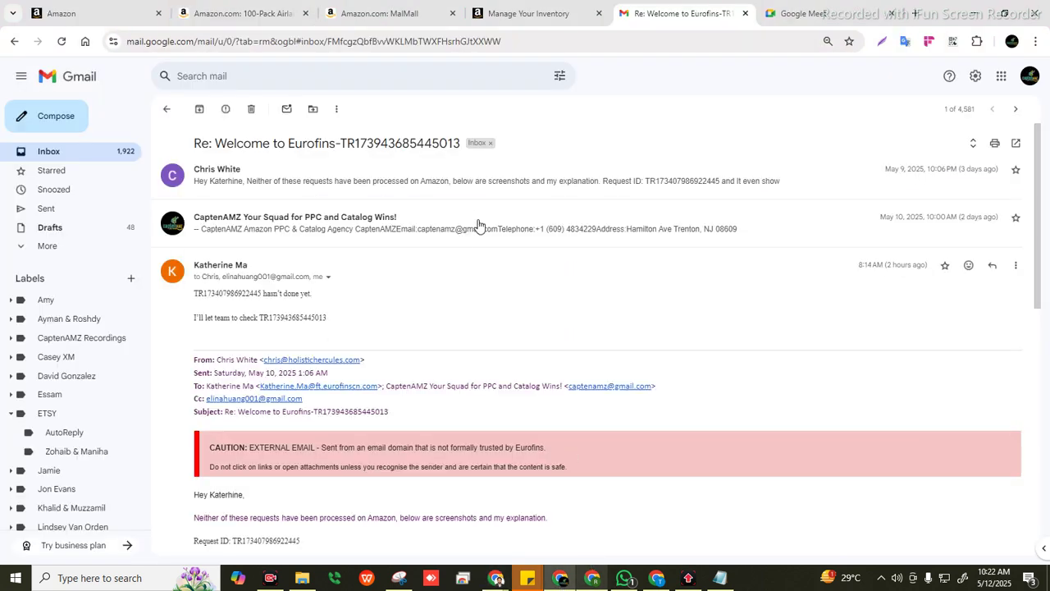
left_click(658, 578)
left_click(665, 8)
left_click(504, 41)
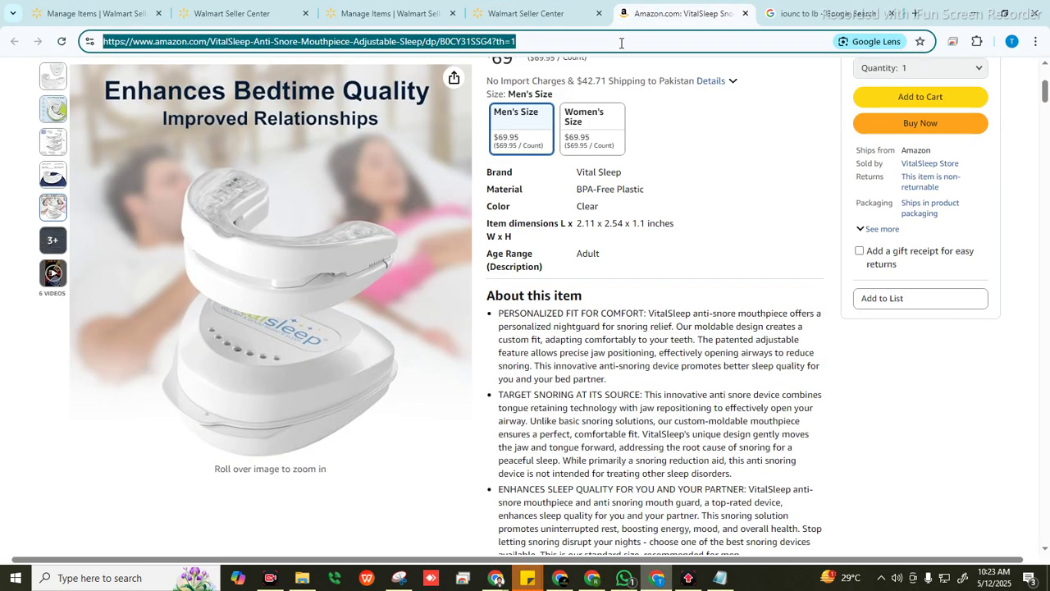
key("Return")
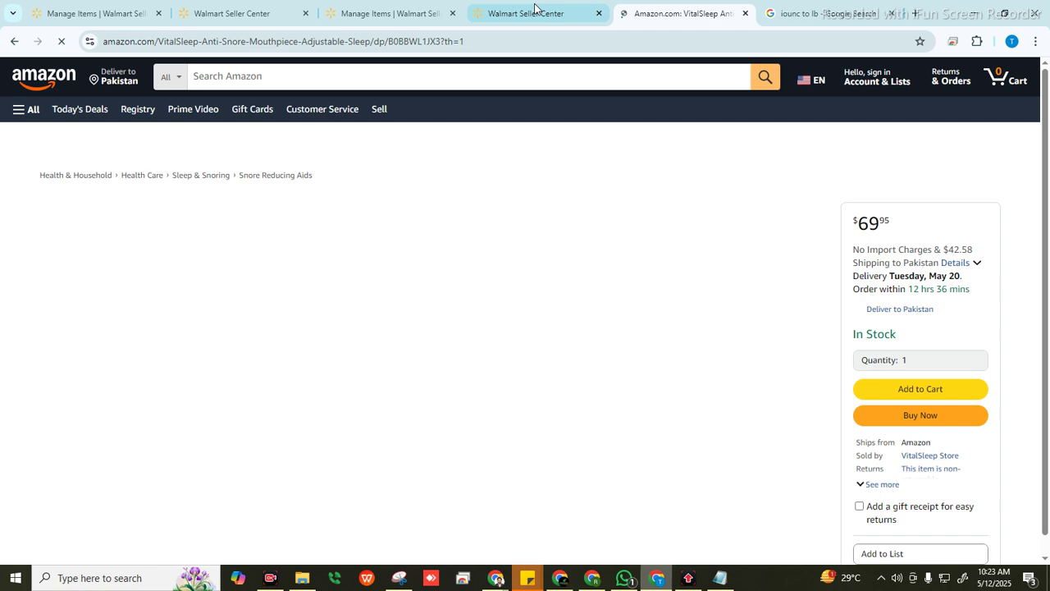
Close the extra catalog page, return to the copied item and look through the "MEN" matches in its text.
left_click(529, 14)
left_click(377, 15)
left_click(502, 23)
left_click(451, 14)
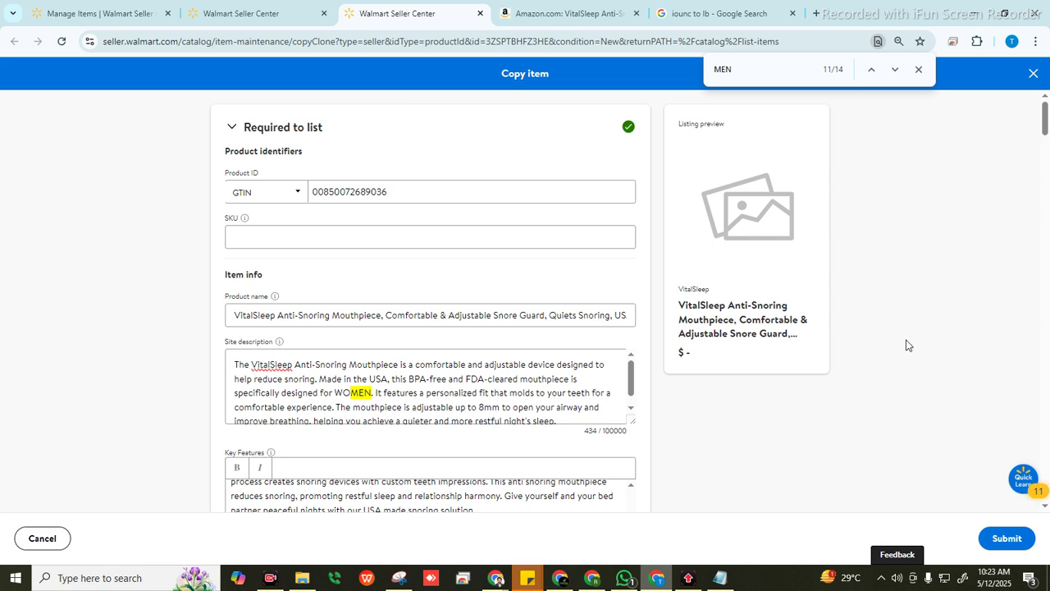
left_click(895, 69)
left_click(896, 69)
left_click(895, 70)
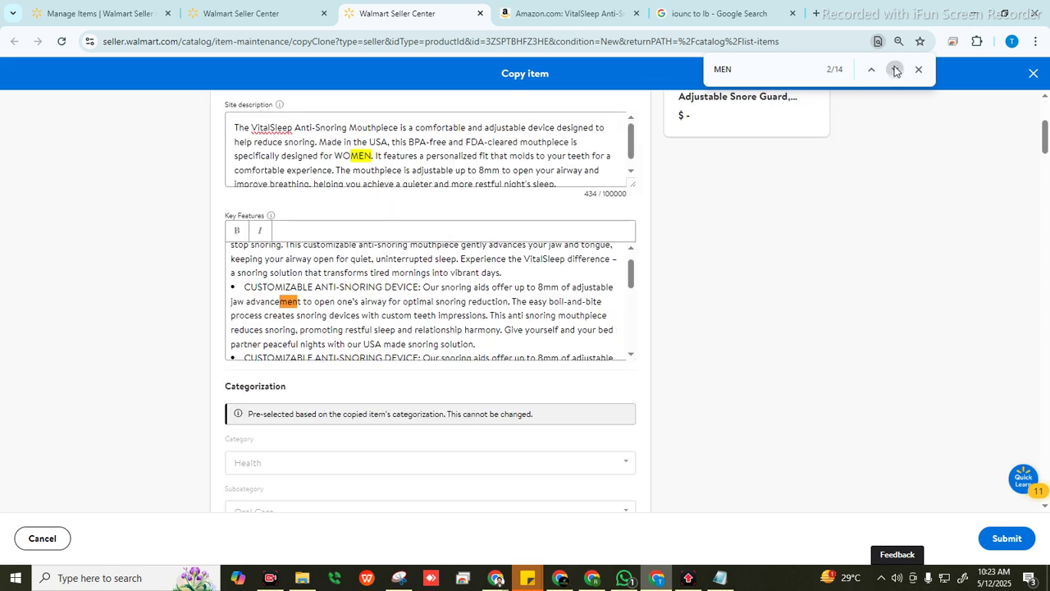